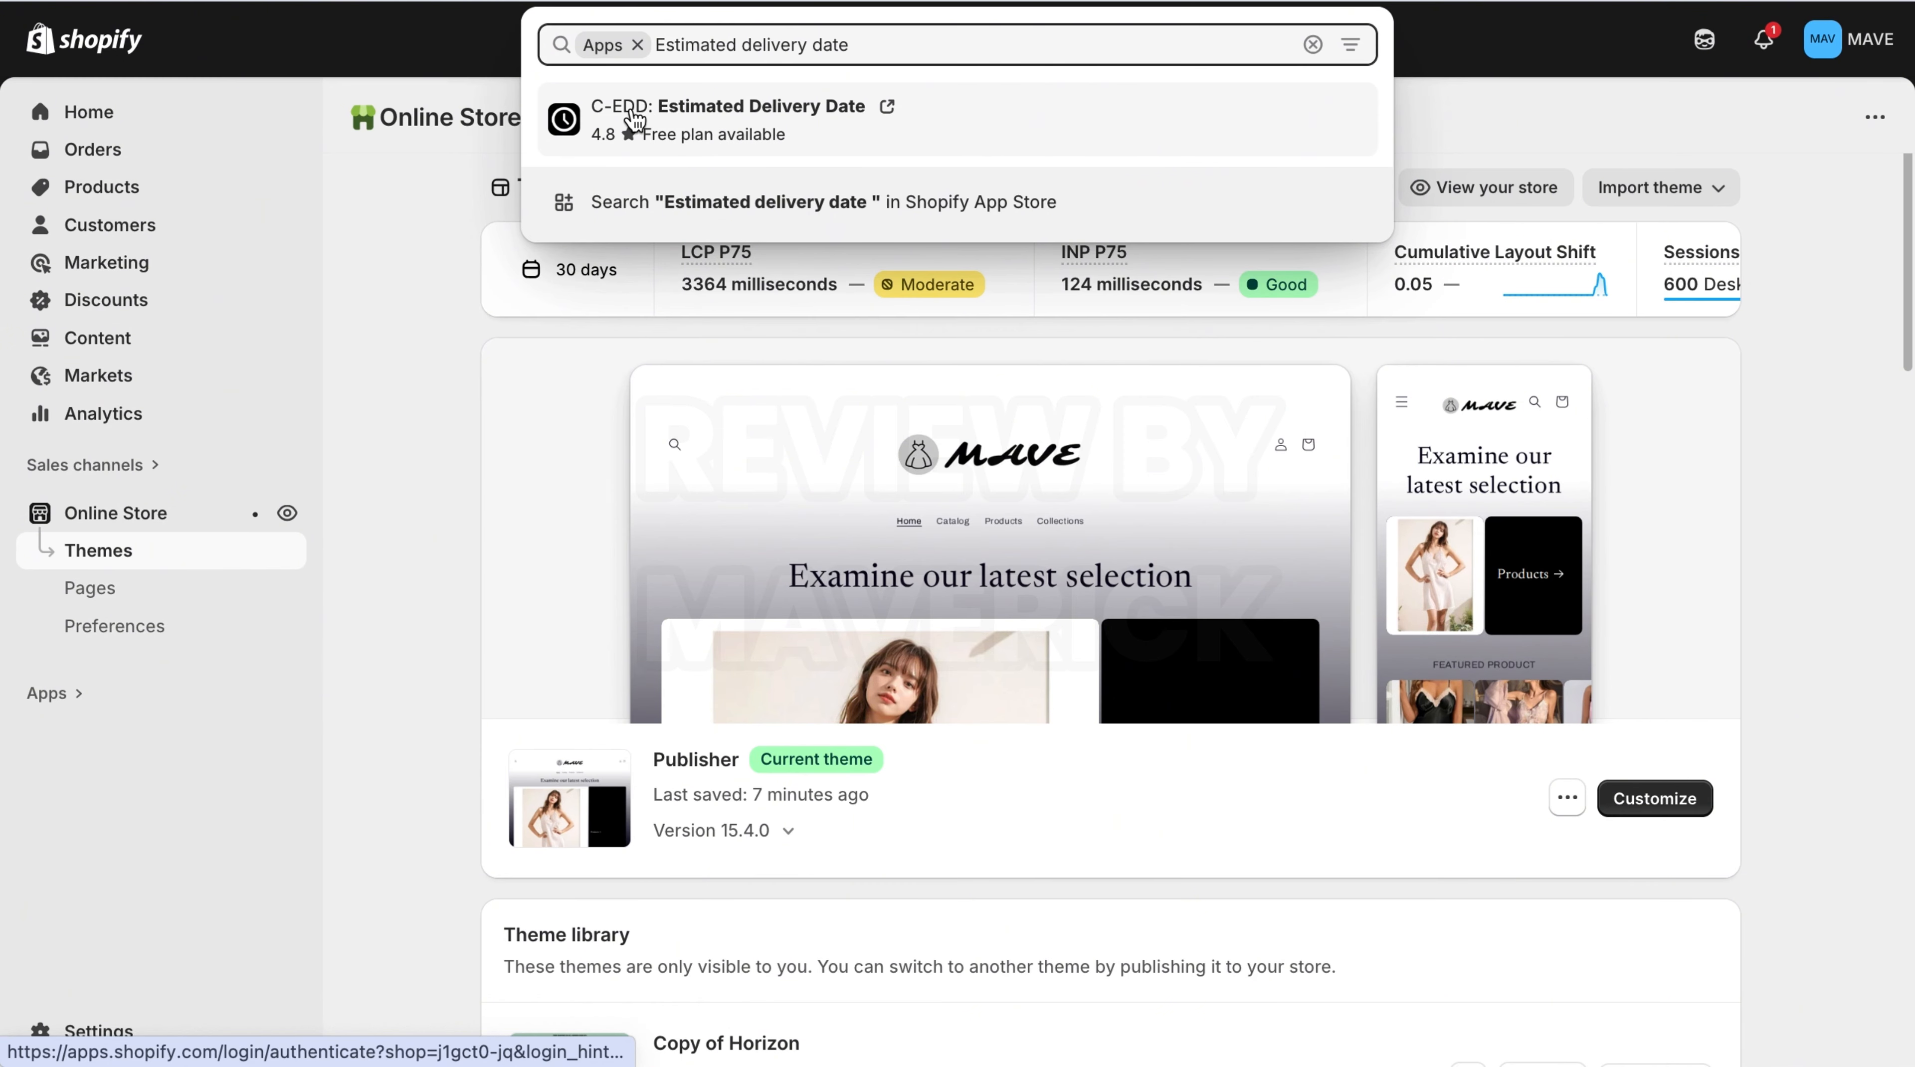
Install the C-EDD: Estimated Delivery Date app from the app search results.
click(834, 122)
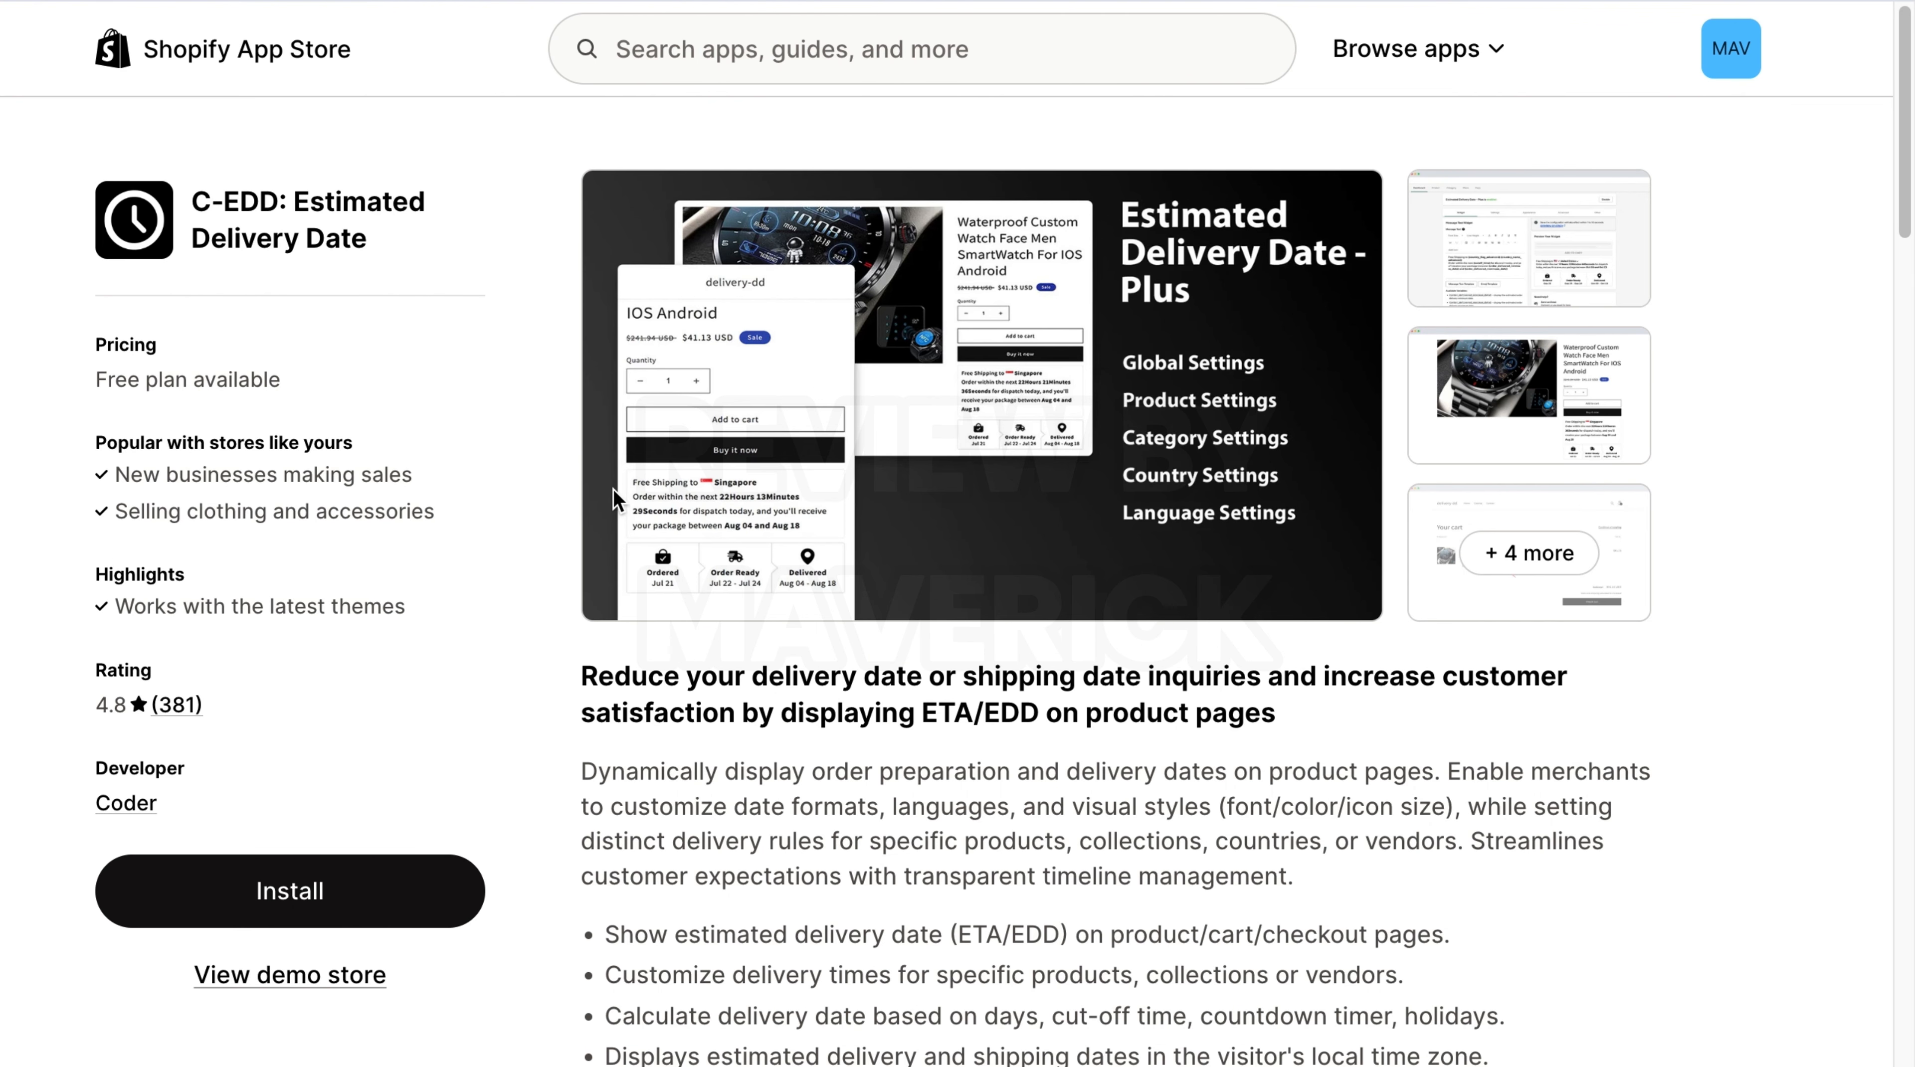
click(269, 886)
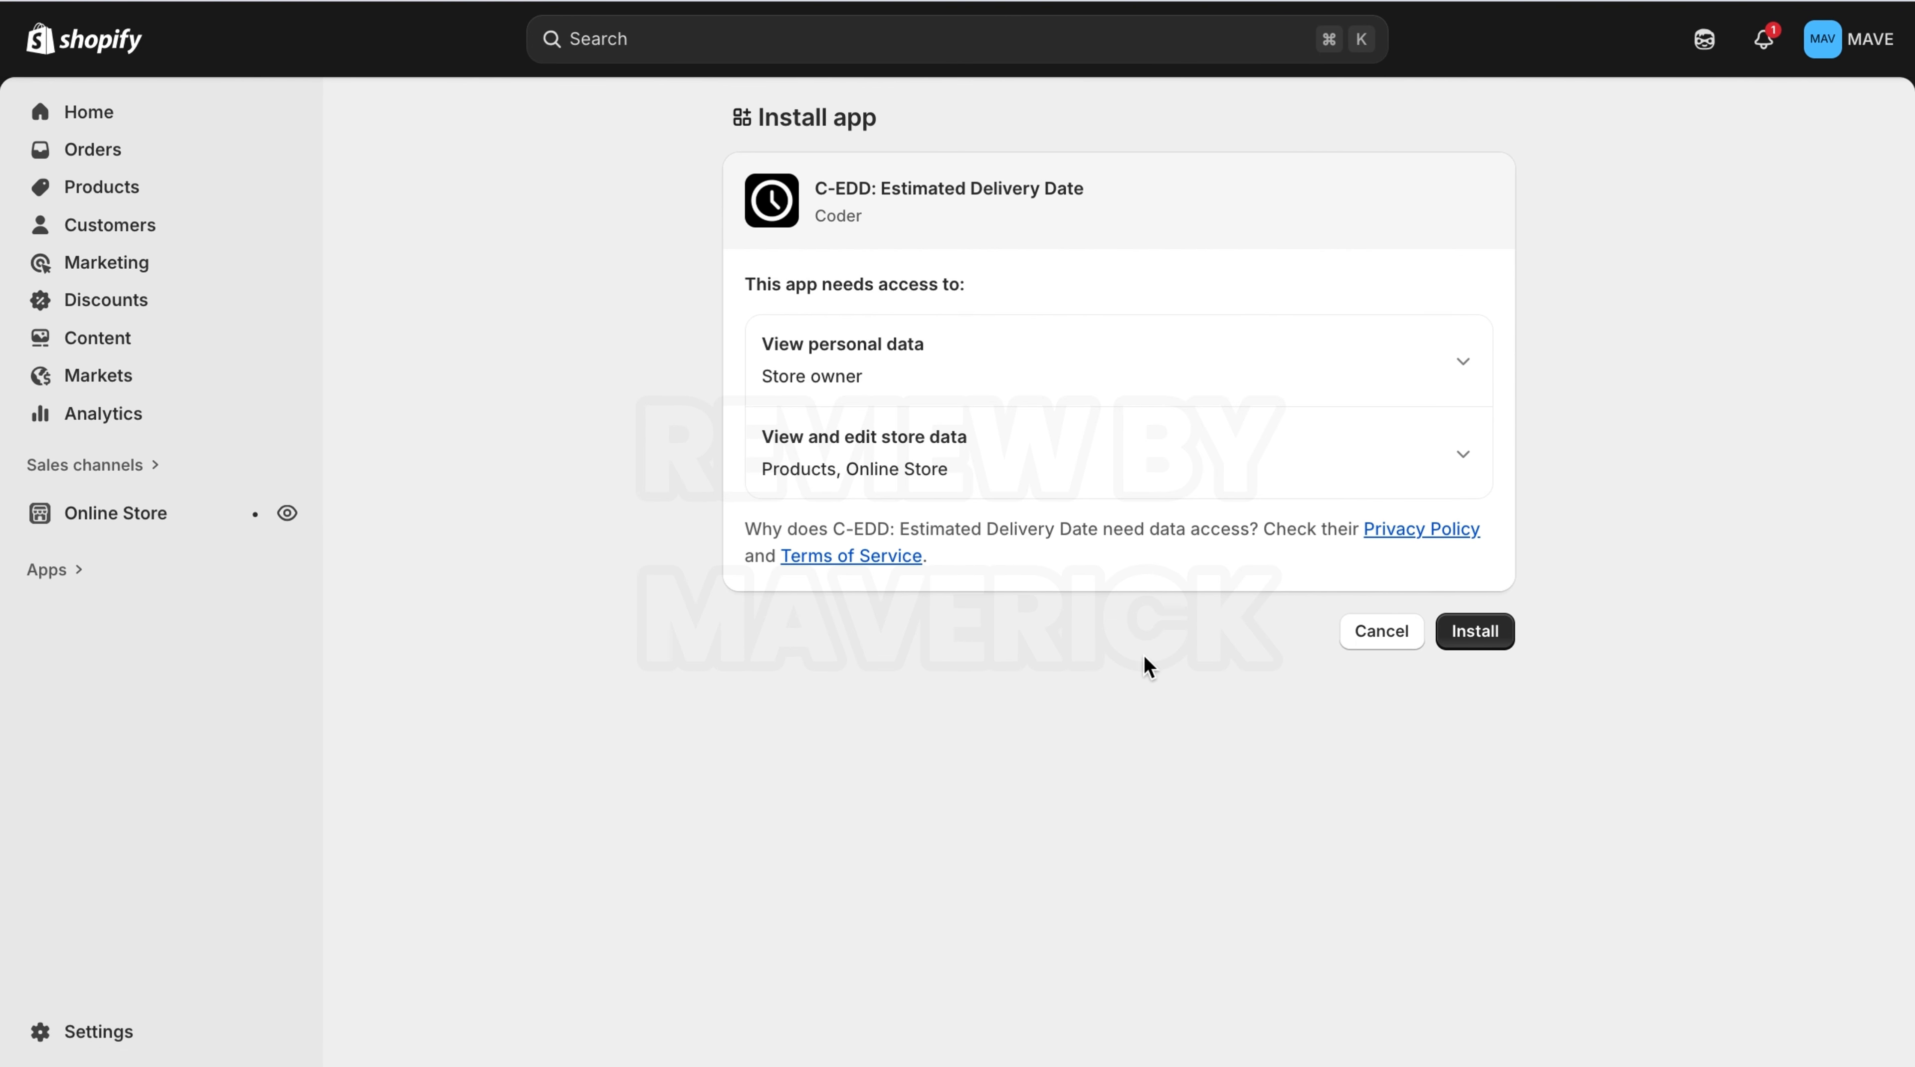
click(1479, 638)
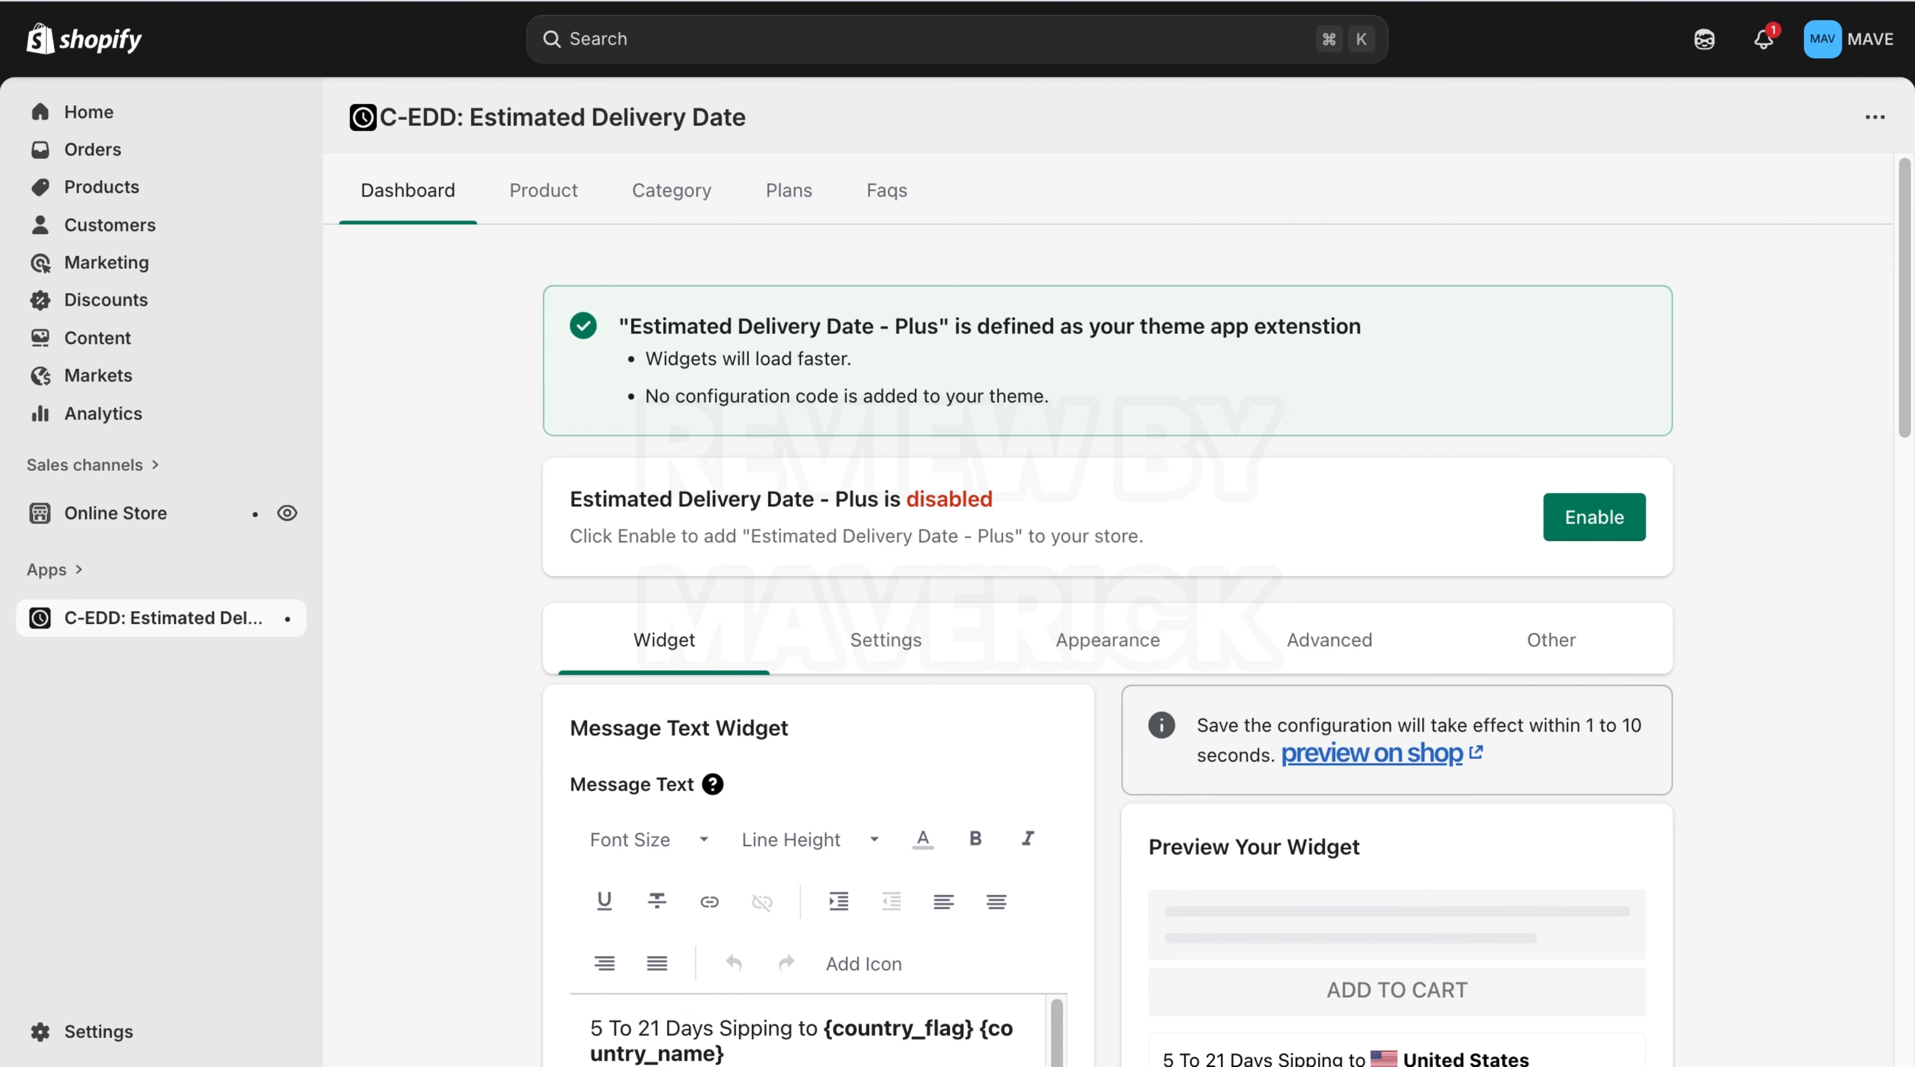
Enable the EDD - Plus Init app embed in the Publisher theme editor and save the theme.
click(903, 2)
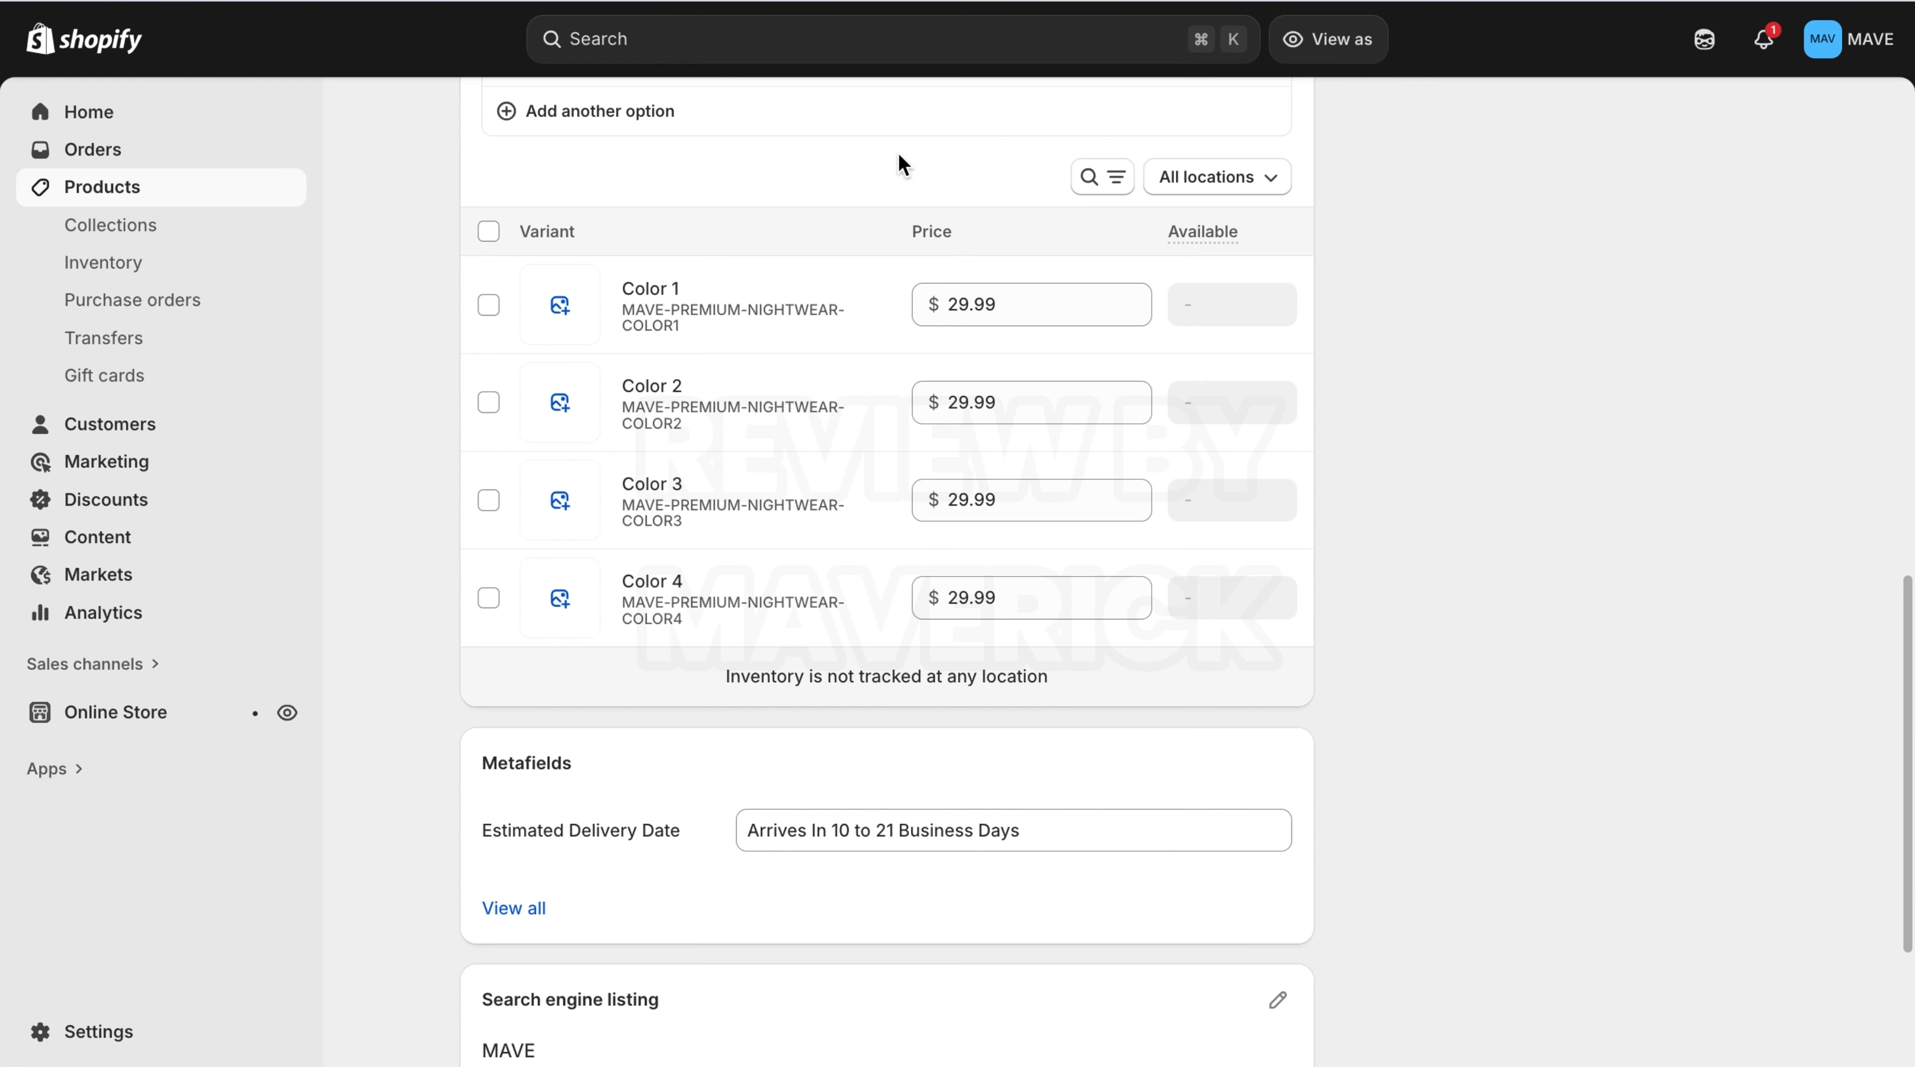
click(142, 714)
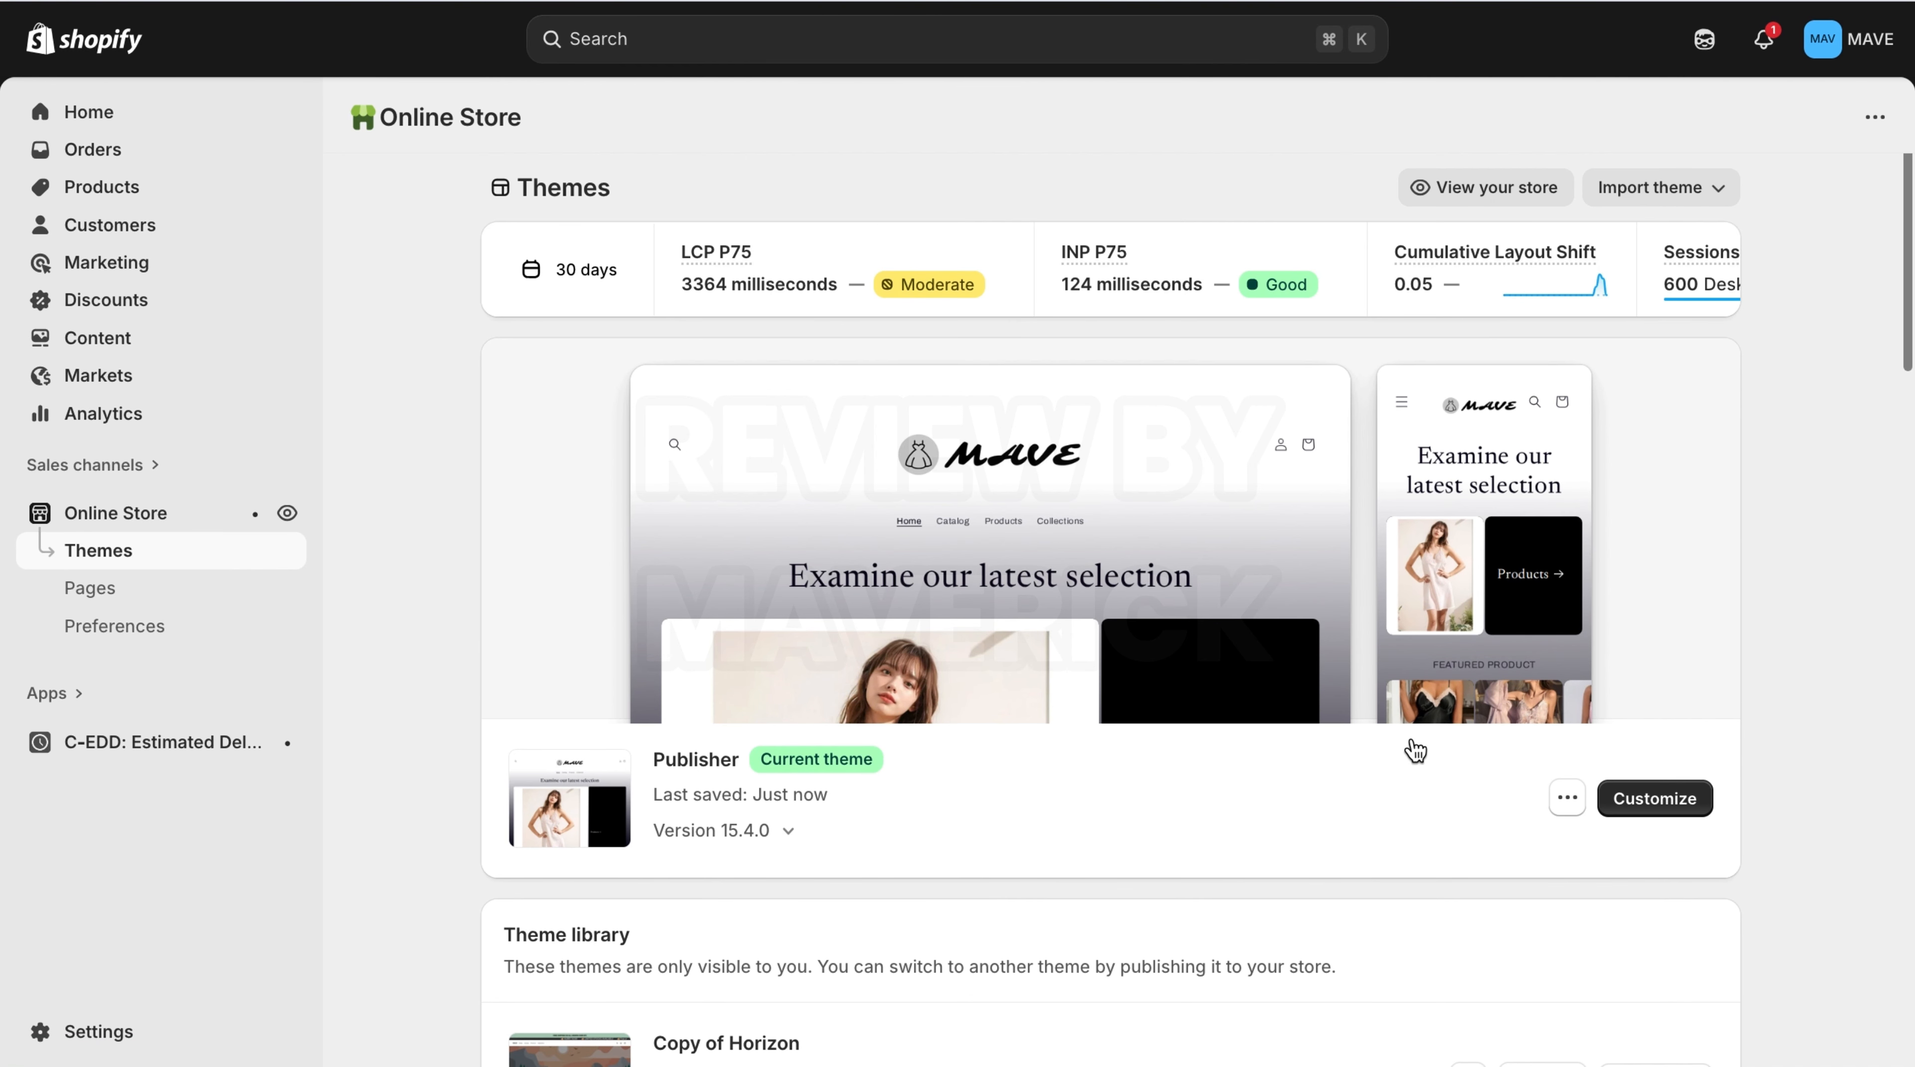
click(1661, 796)
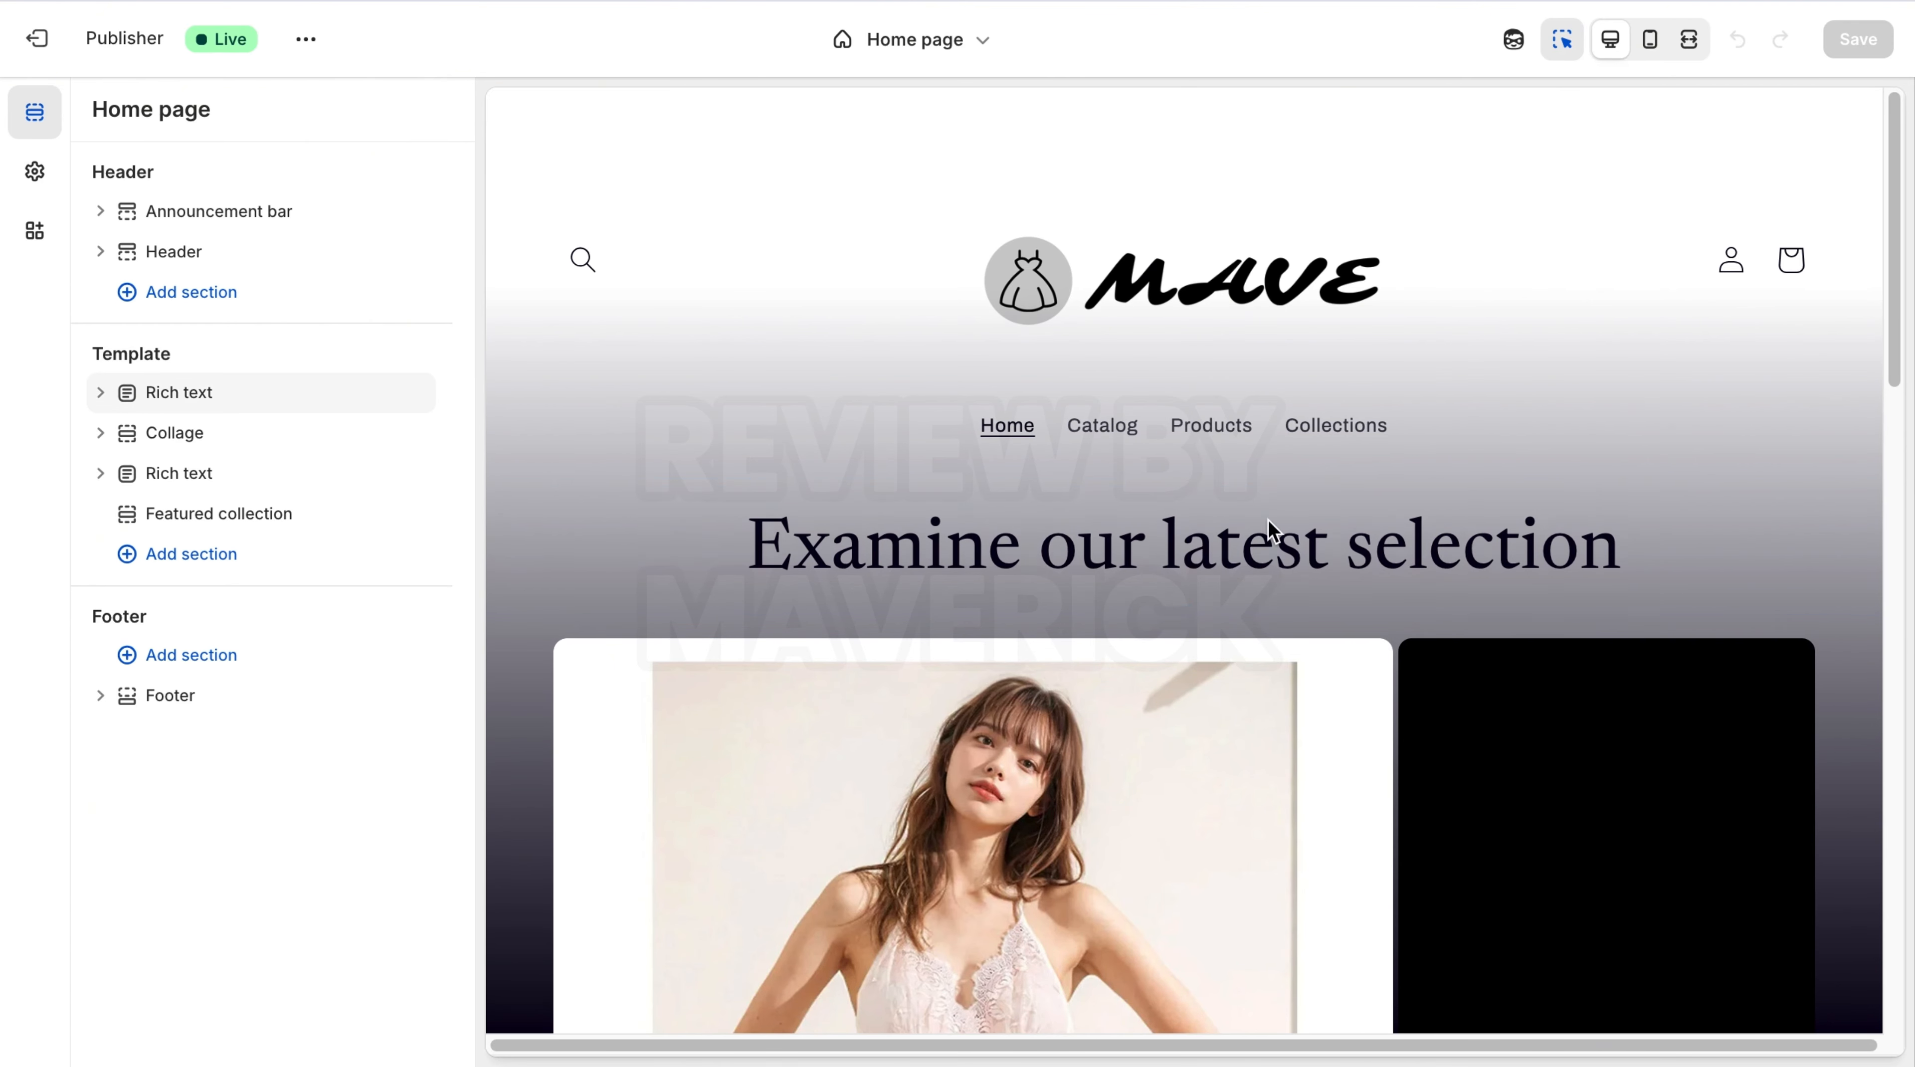
click(33, 241)
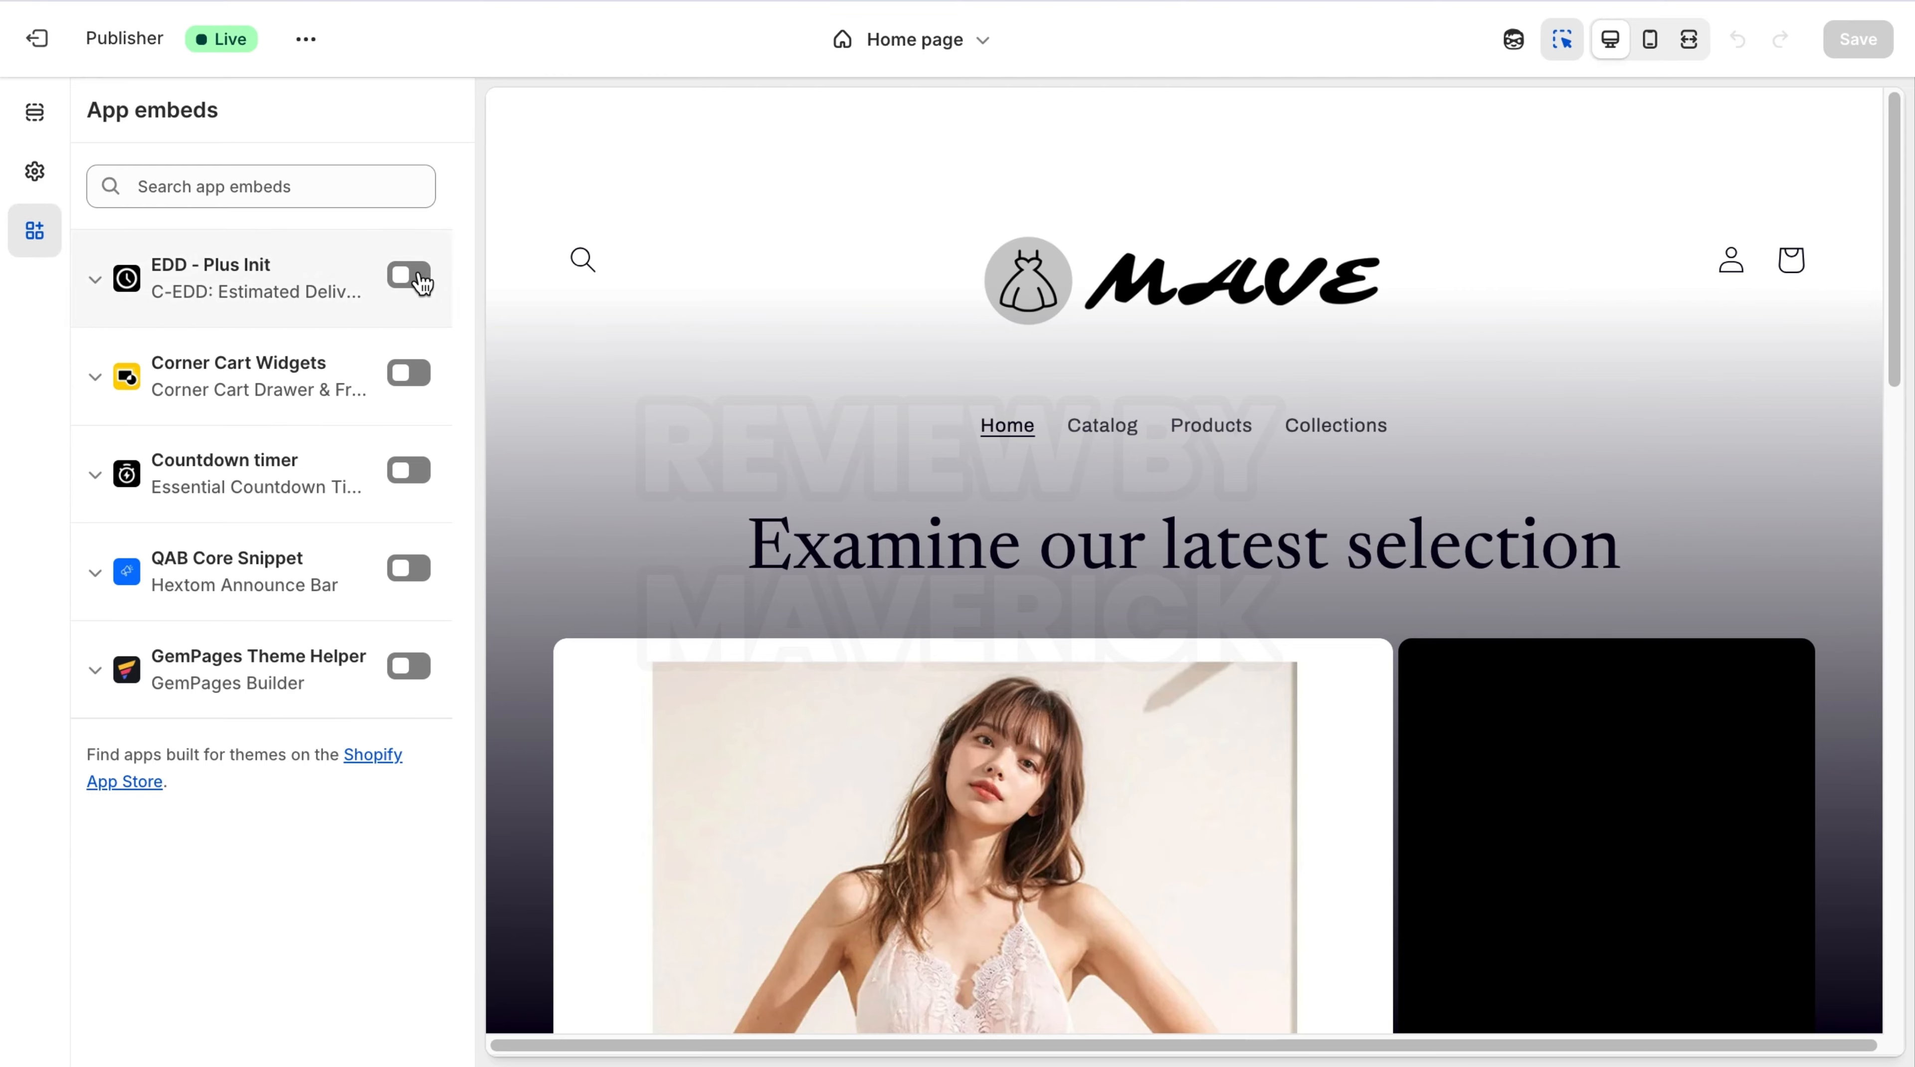
click(408, 276)
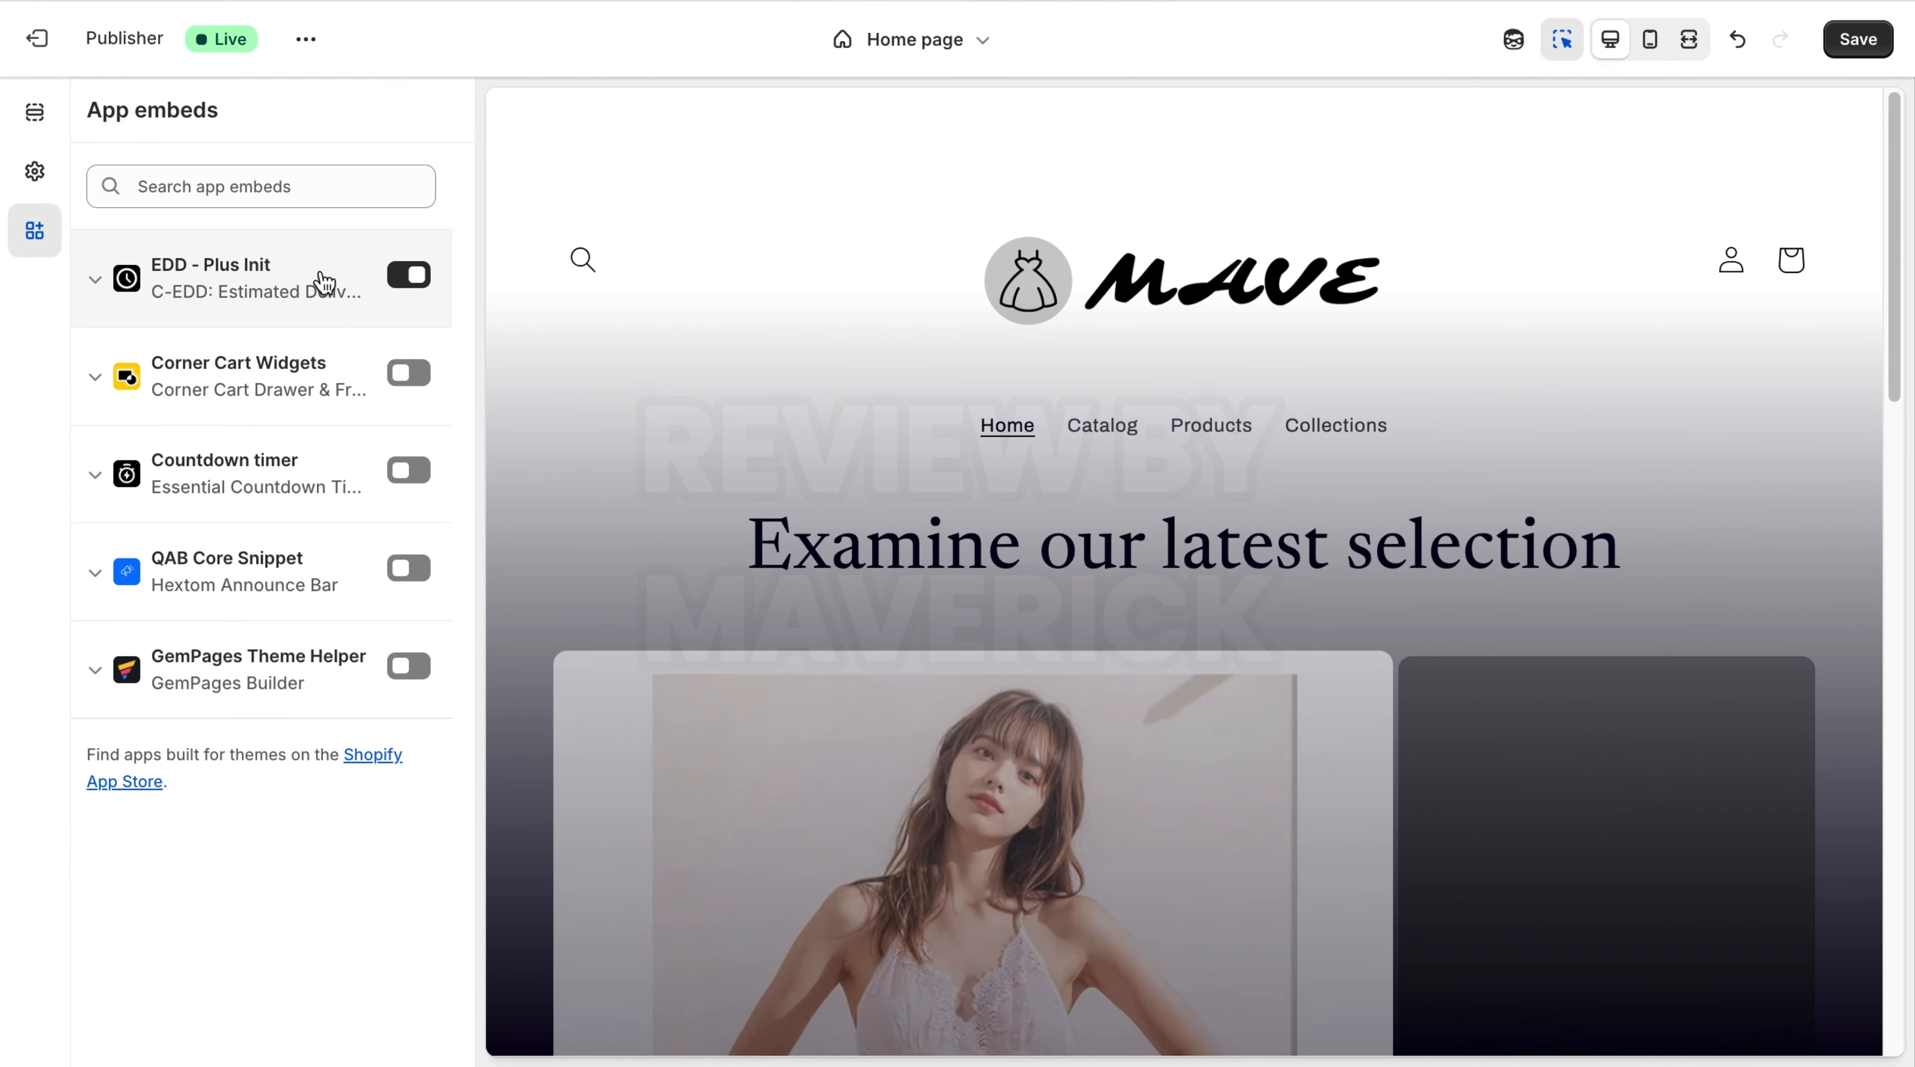
click(1859, 41)
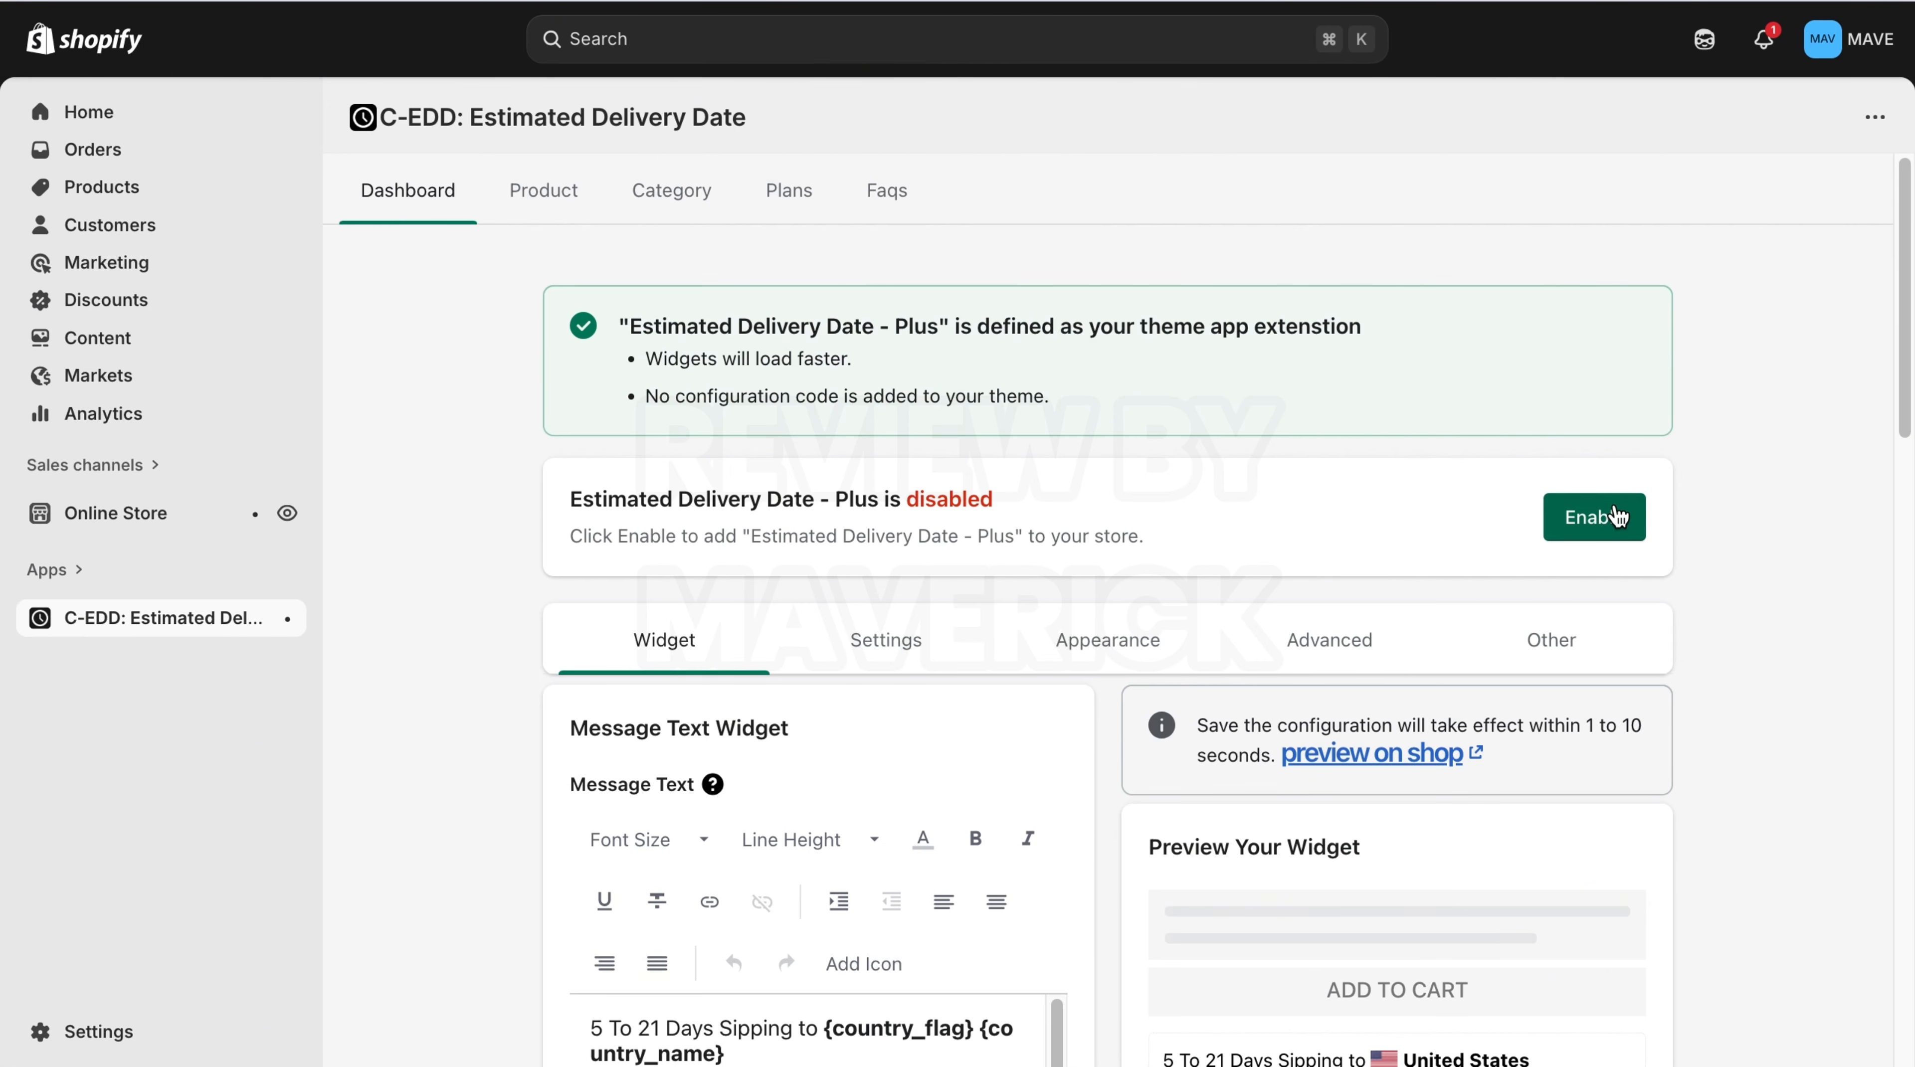
Edit the widget's message text so it begins "7 To 19 Days Sipping to".
drag(1905, 357, 1905, 520)
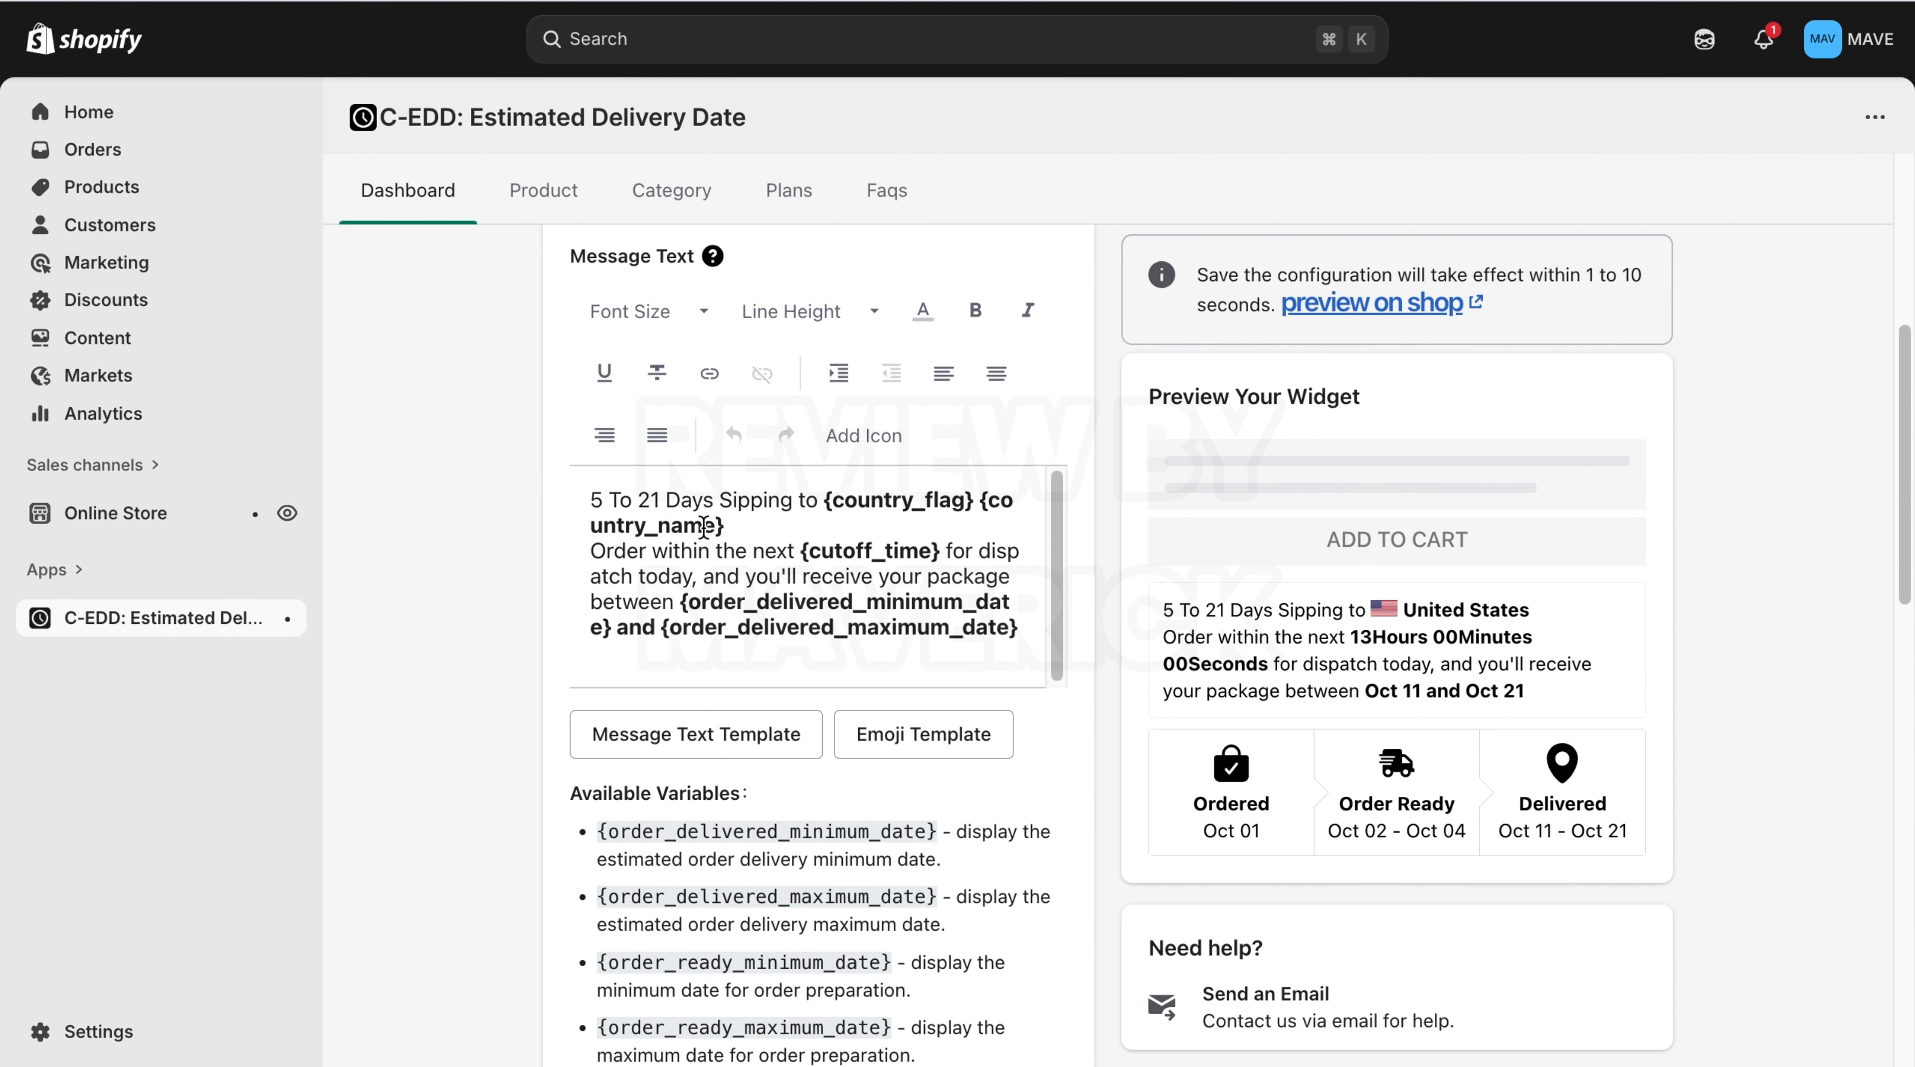
click(605, 496)
key(BackSpace)
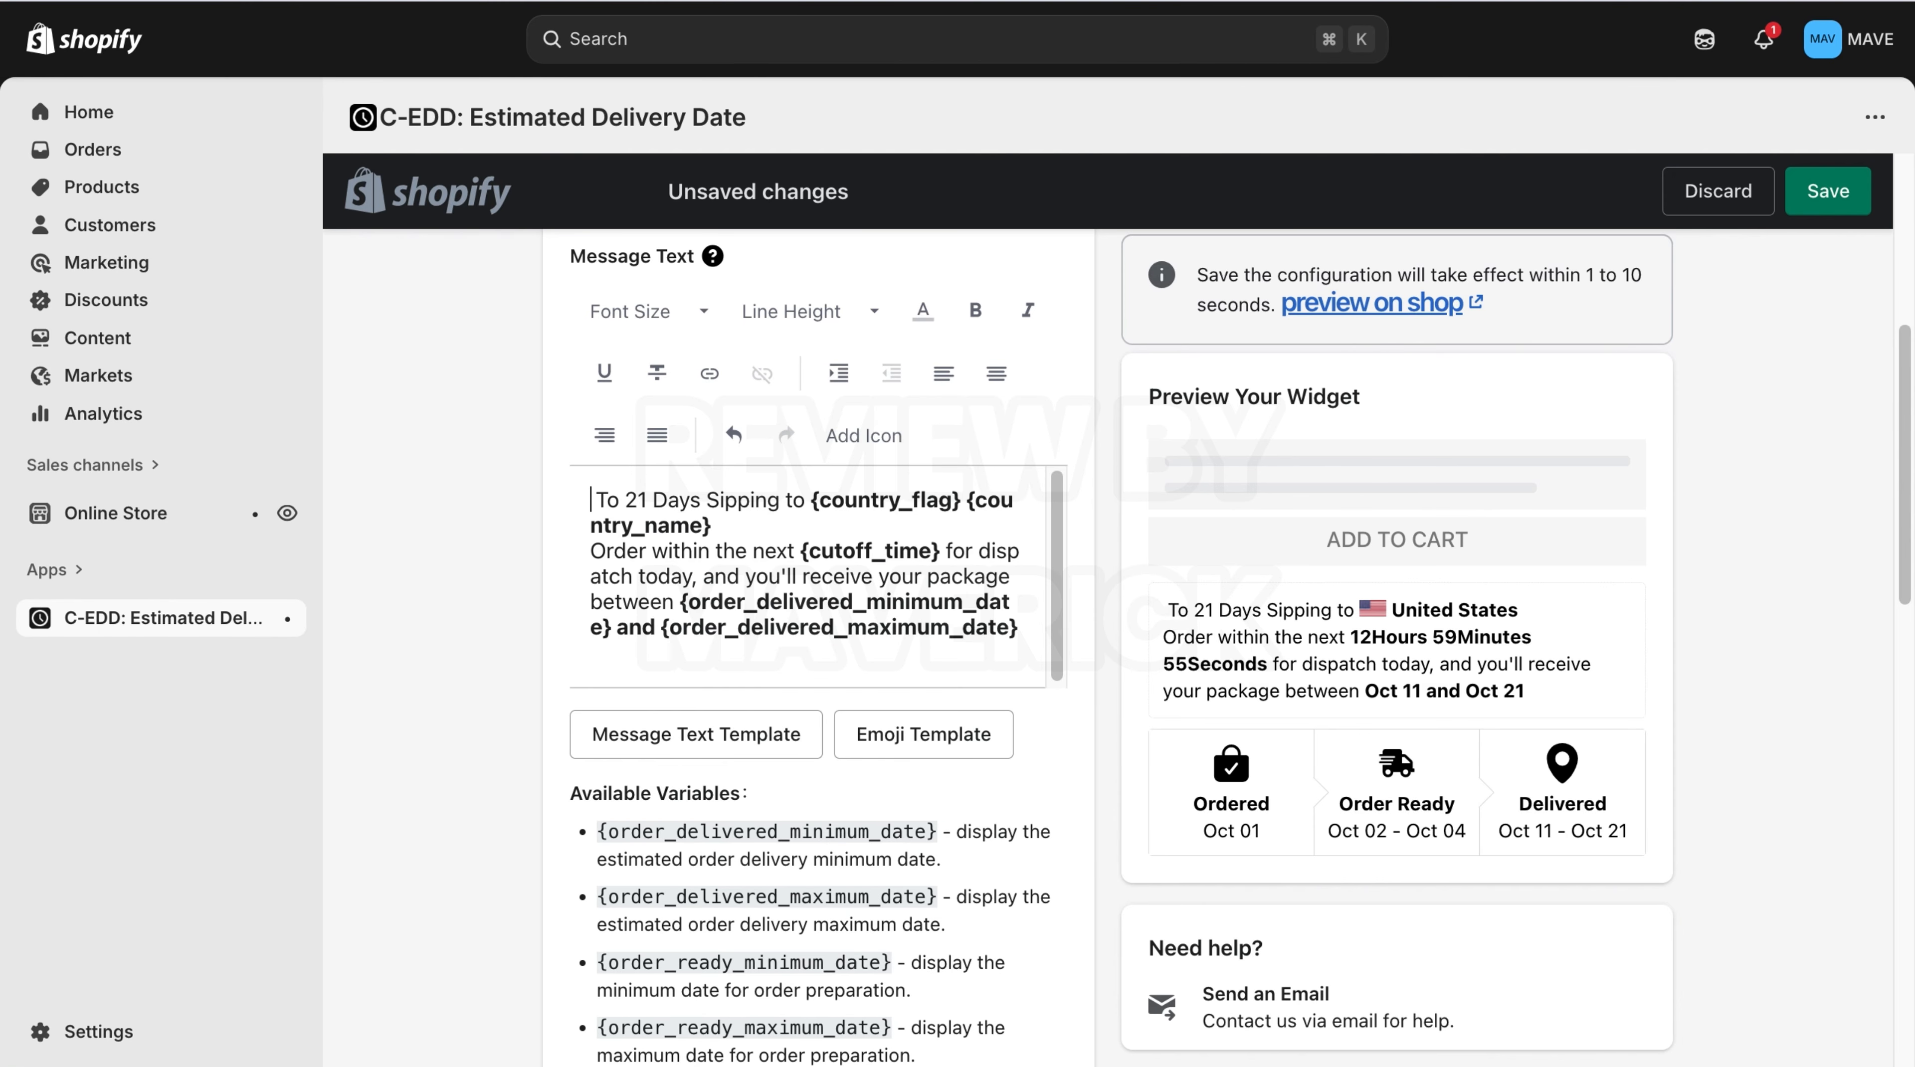
text(7)
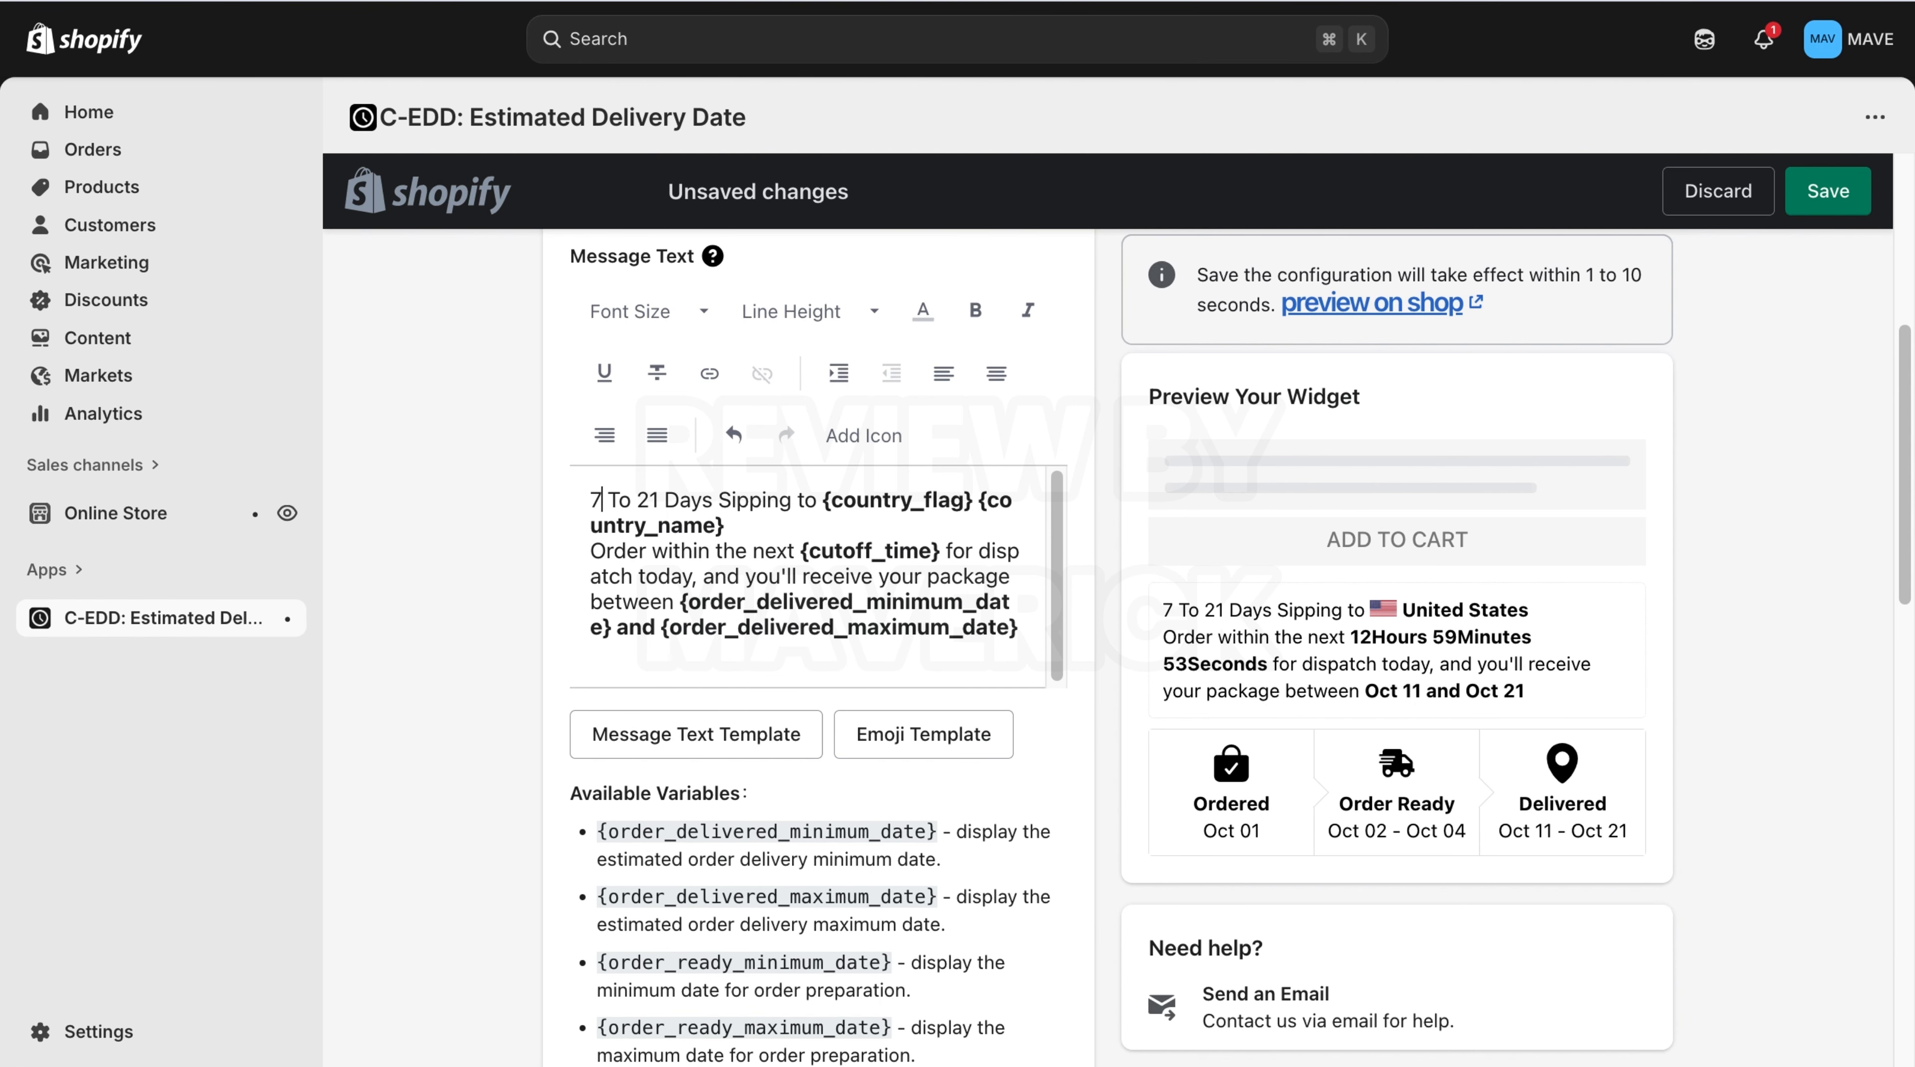
click(658, 498)
key(BackSpace)
key(BackSpace)
text(19)
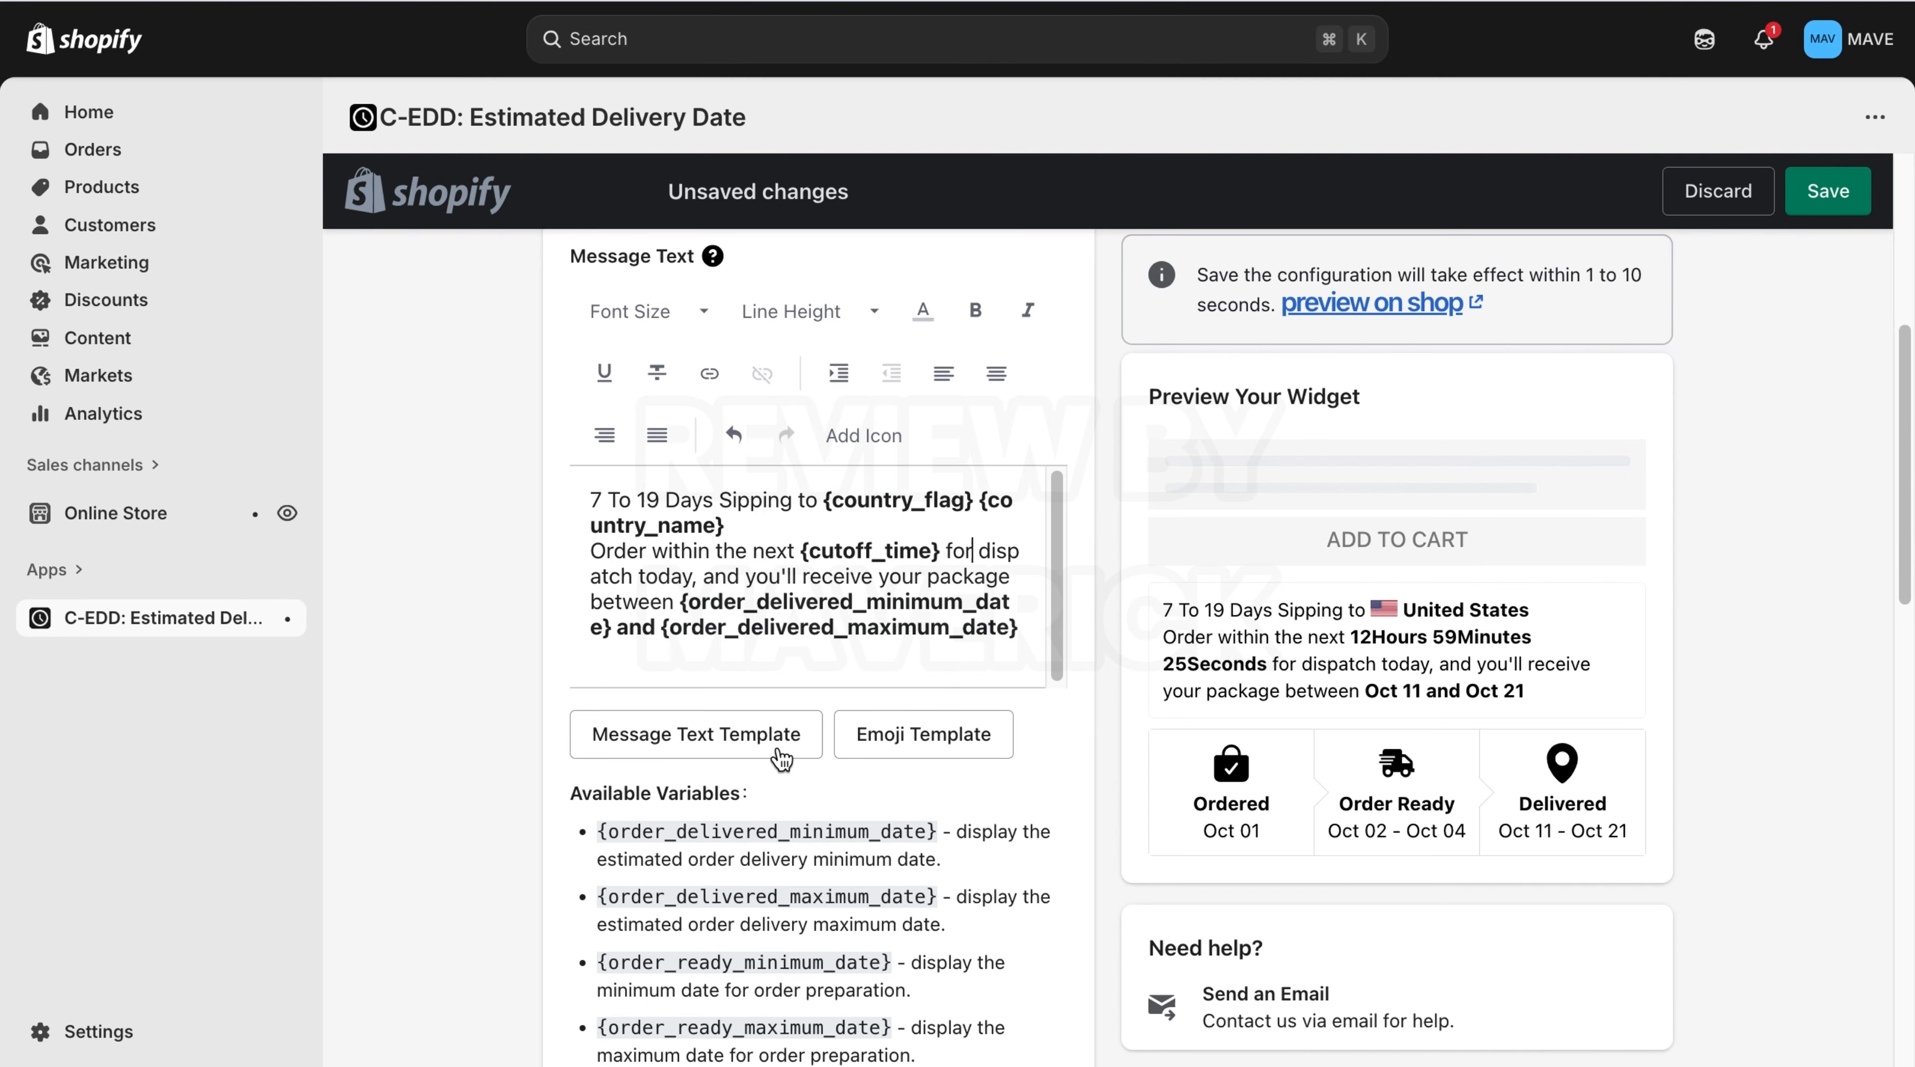
Try the Advanced progress bar mode, then switch back to Basic.
drag(1906, 603, 1750, 1038)
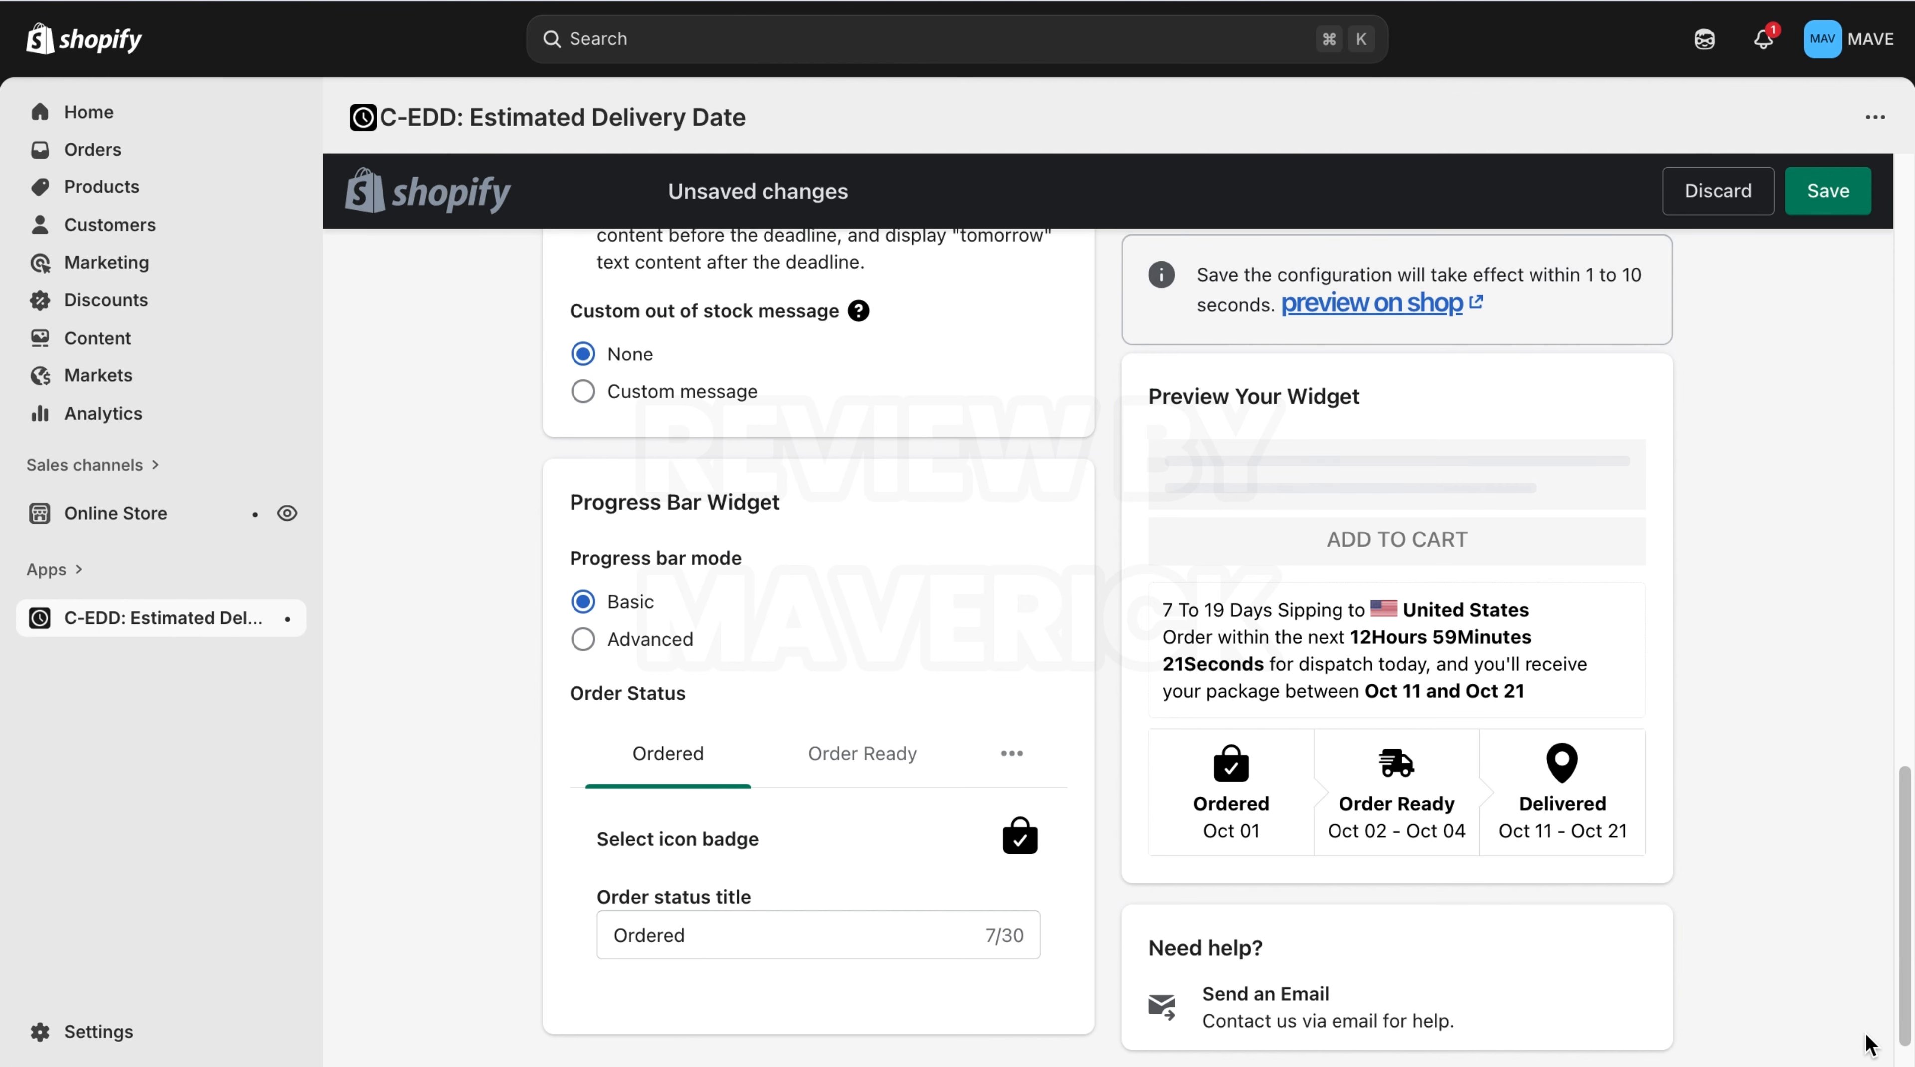
click(583, 640)
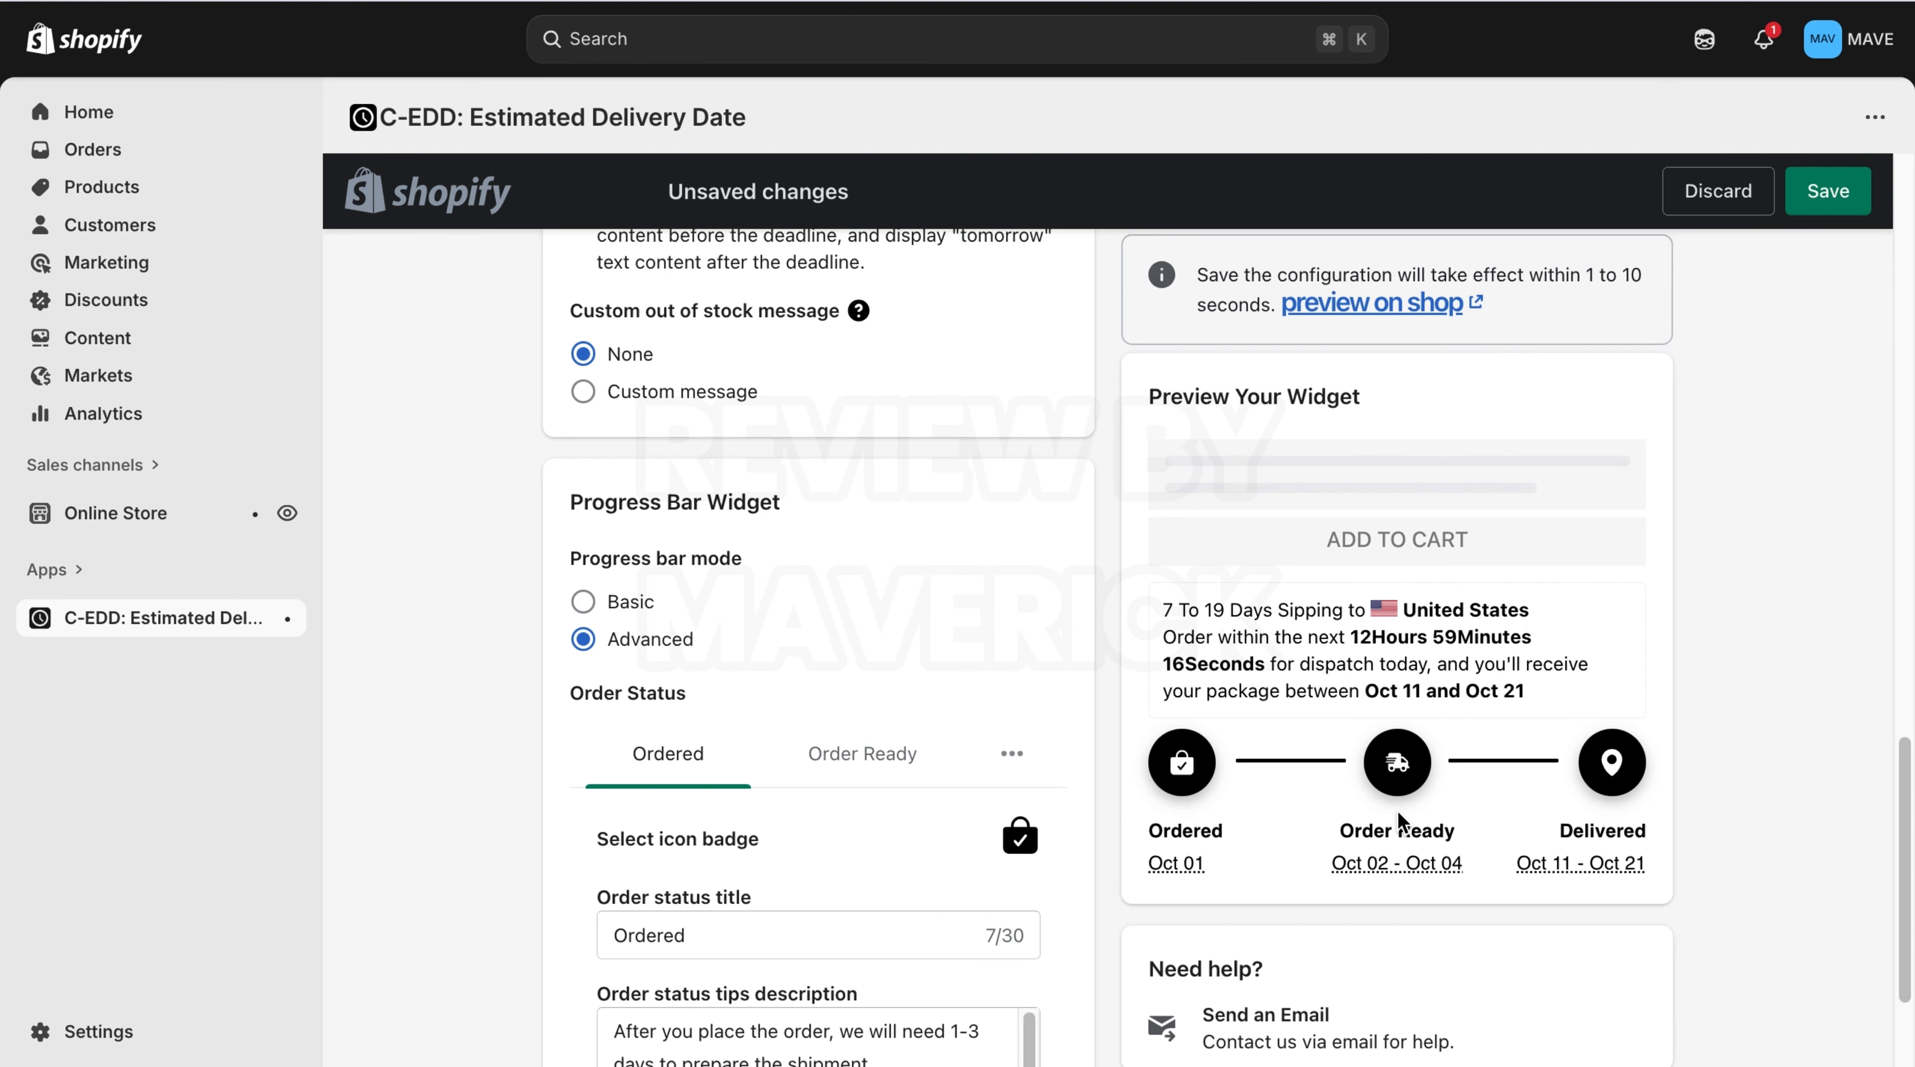
click(610, 614)
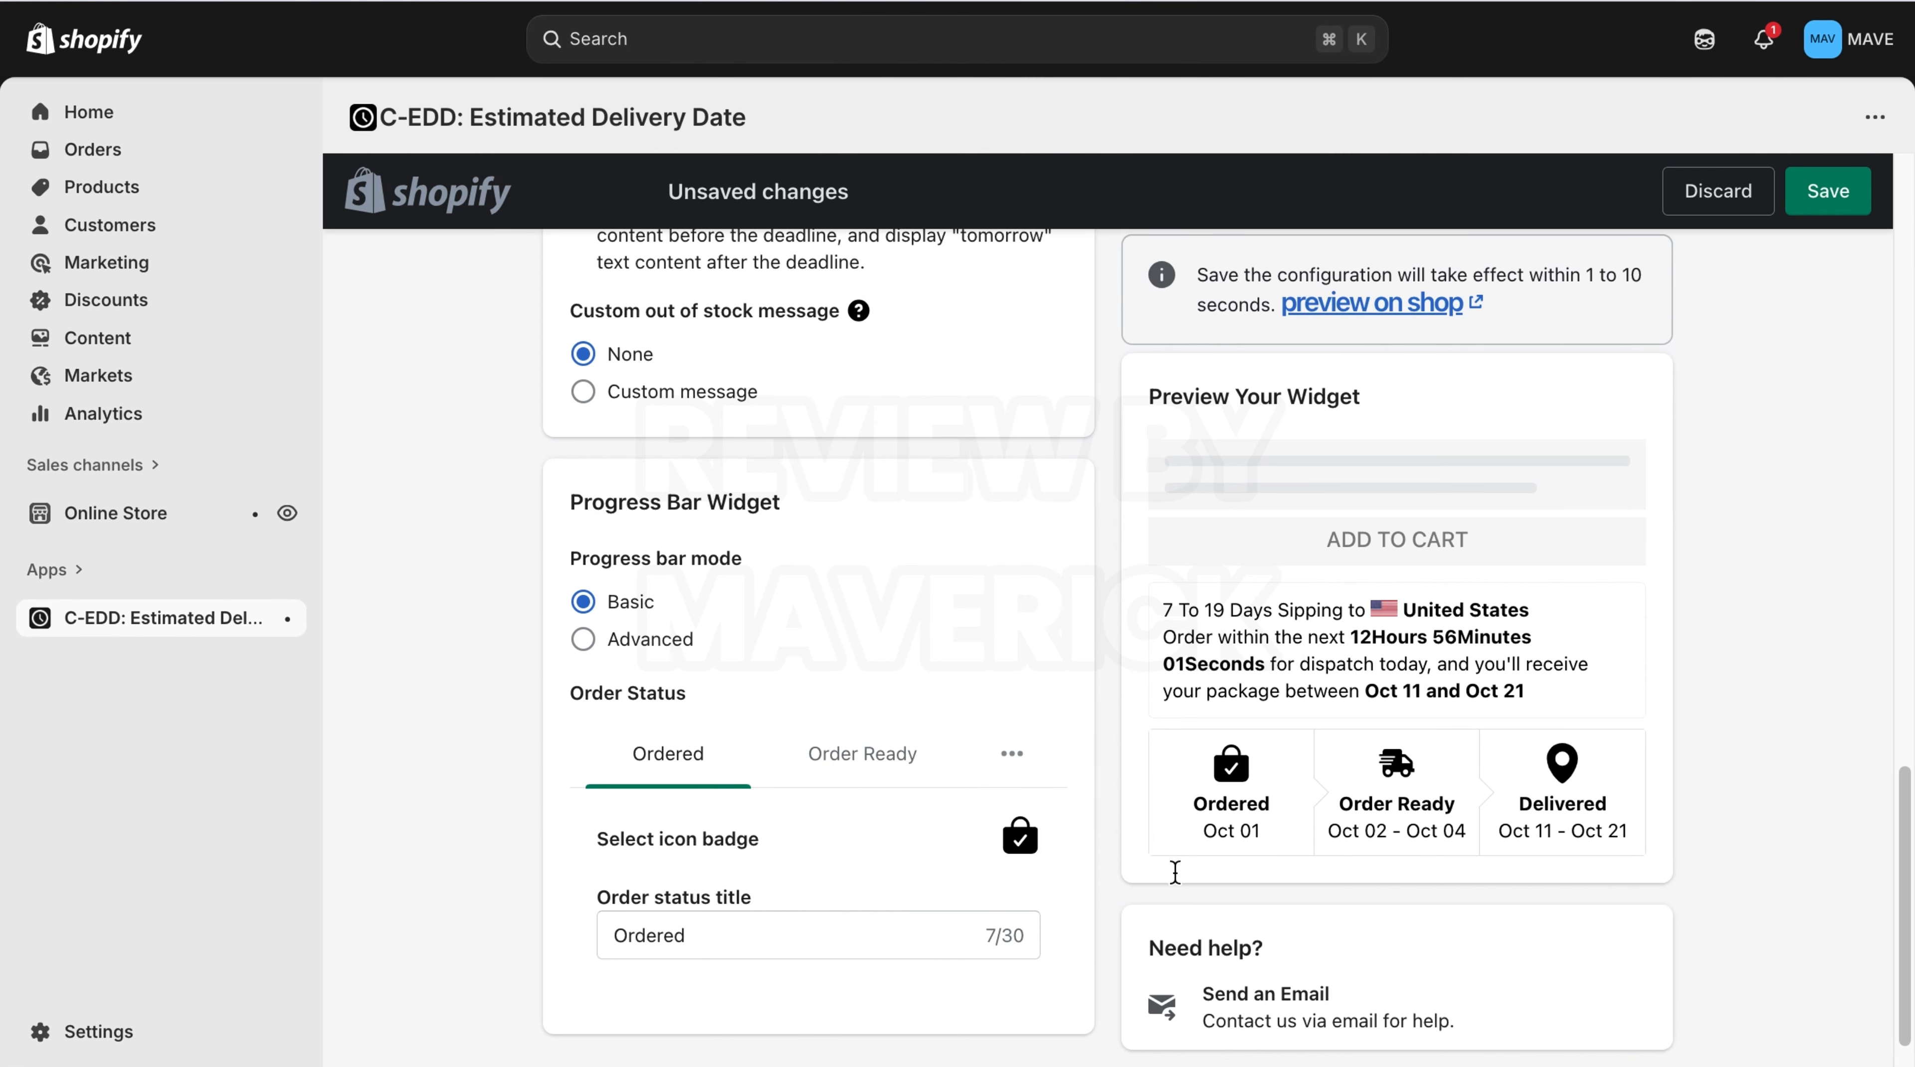
Examine the Order Ready and Ordered status options of the progress bar widget.
click(844, 773)
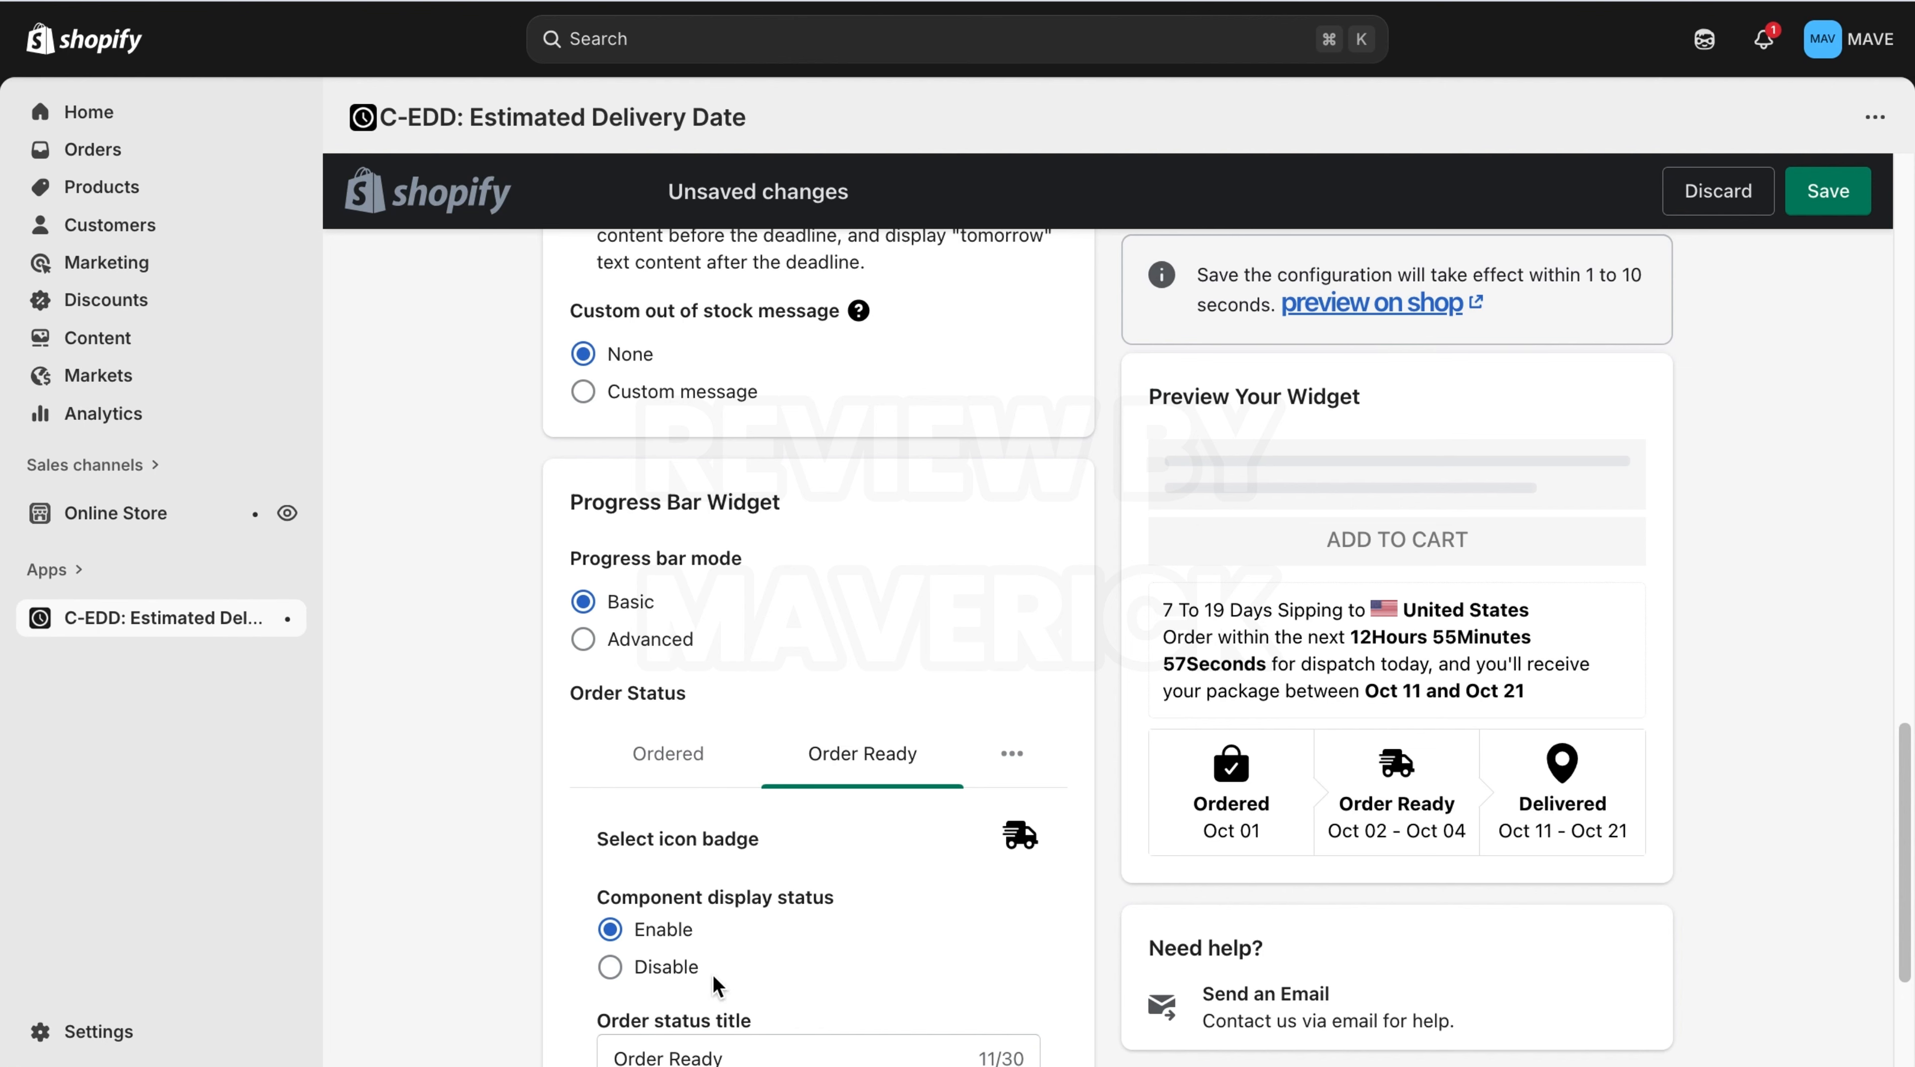
click(691, 775)
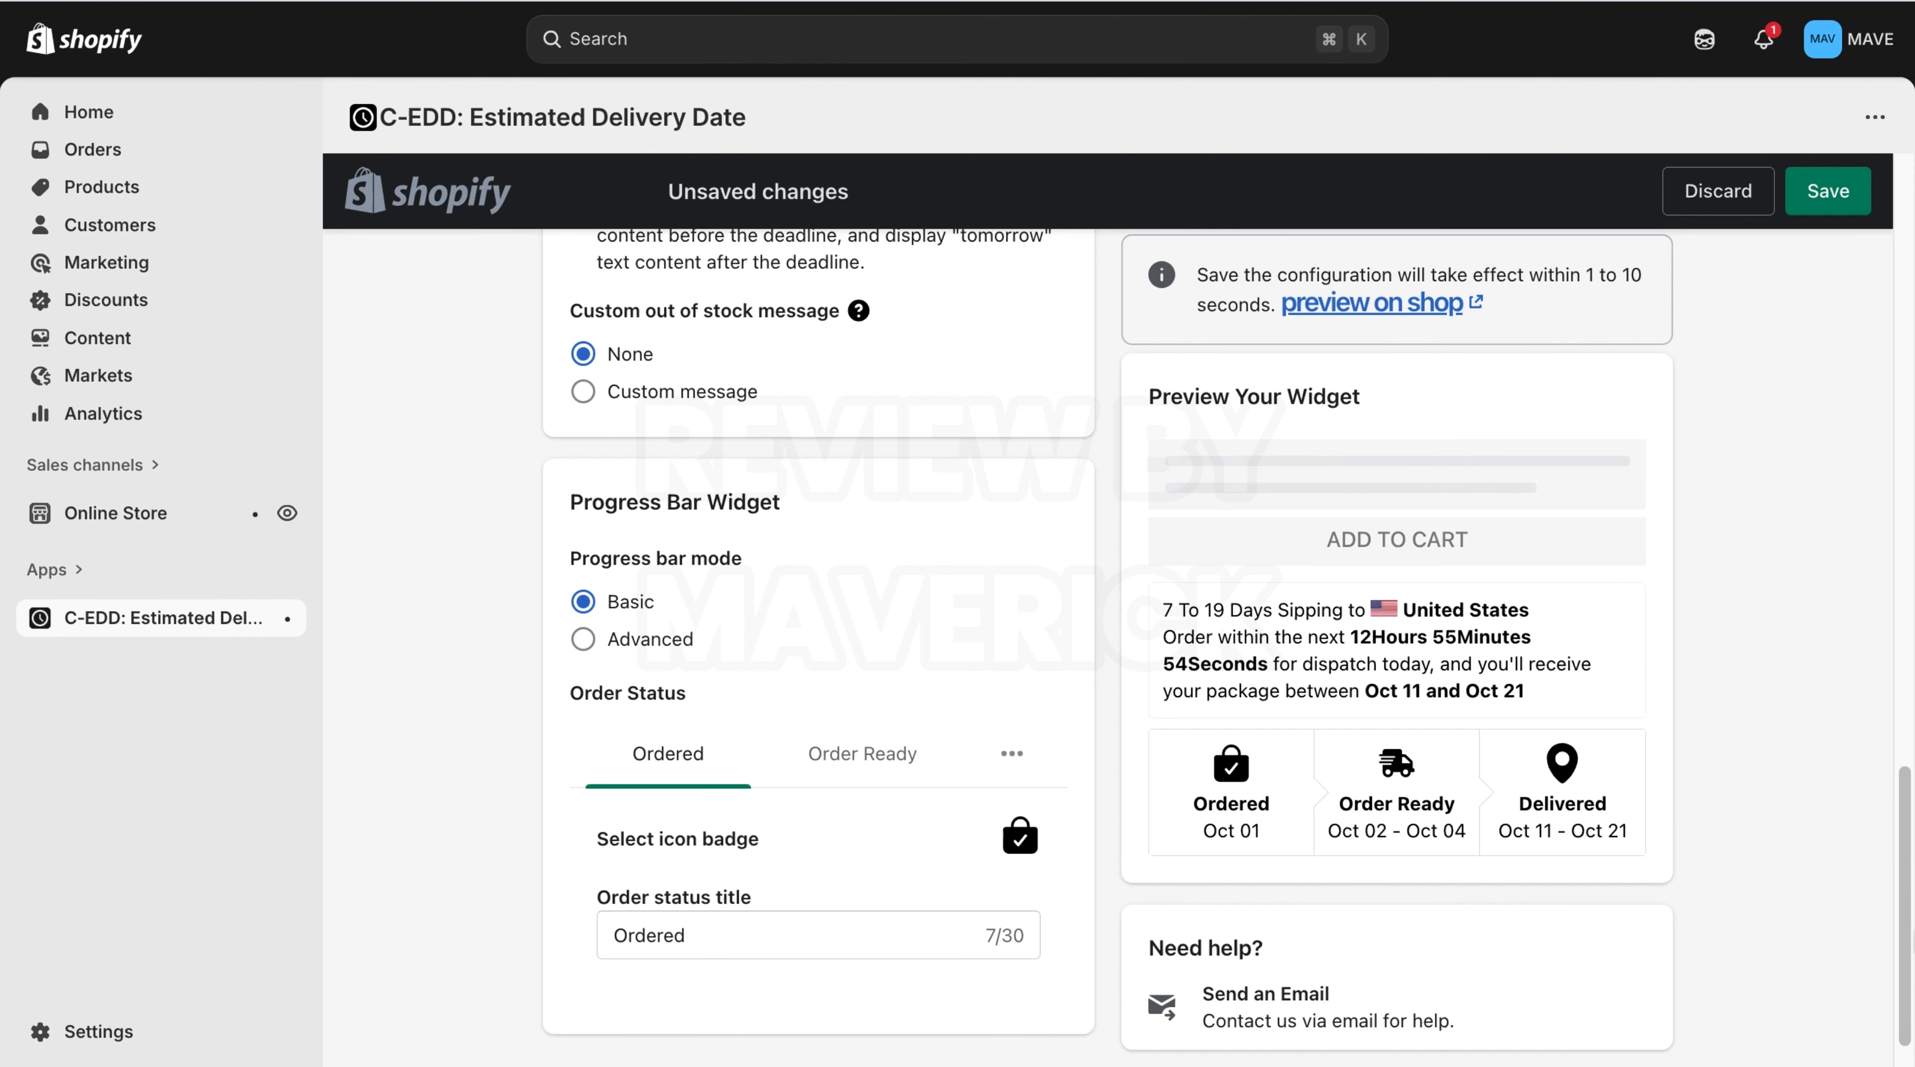
scroll(817, 642, up, 10)
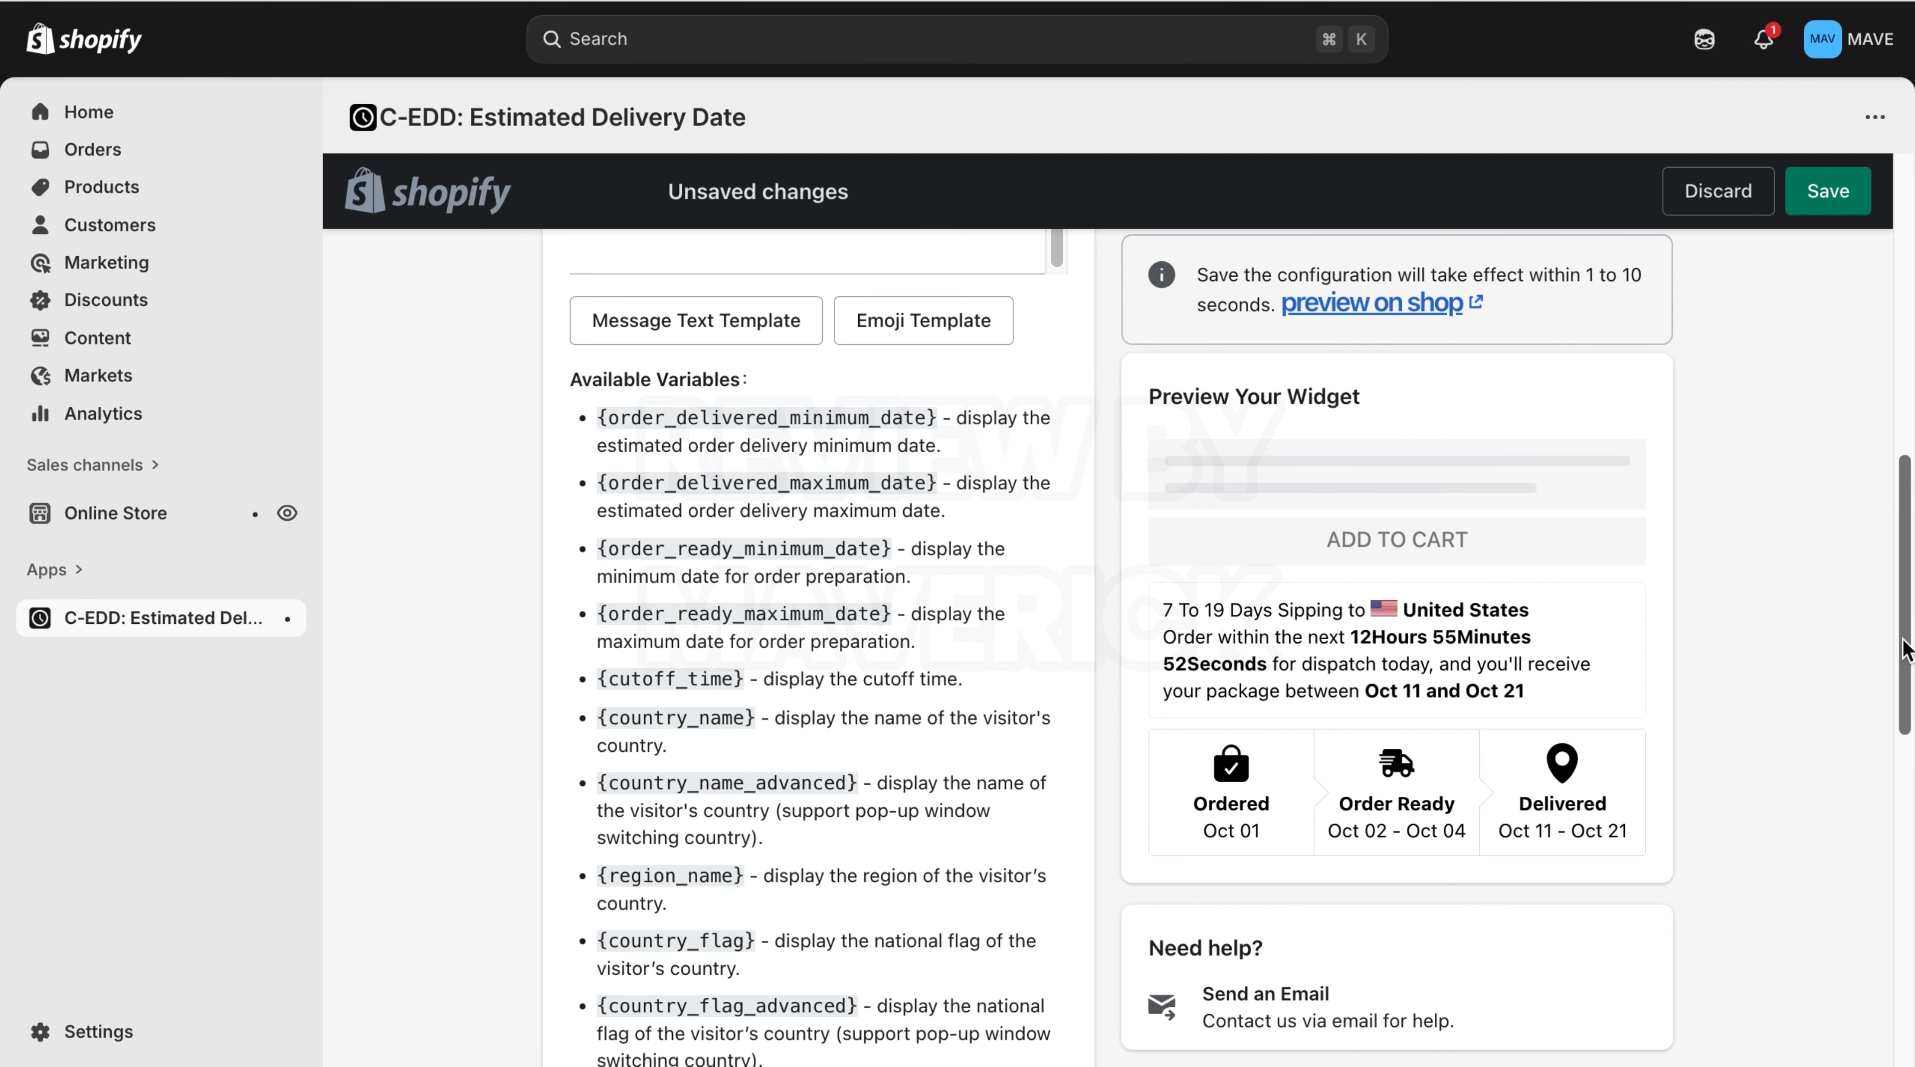
scroll(1904, 647, up, 9)
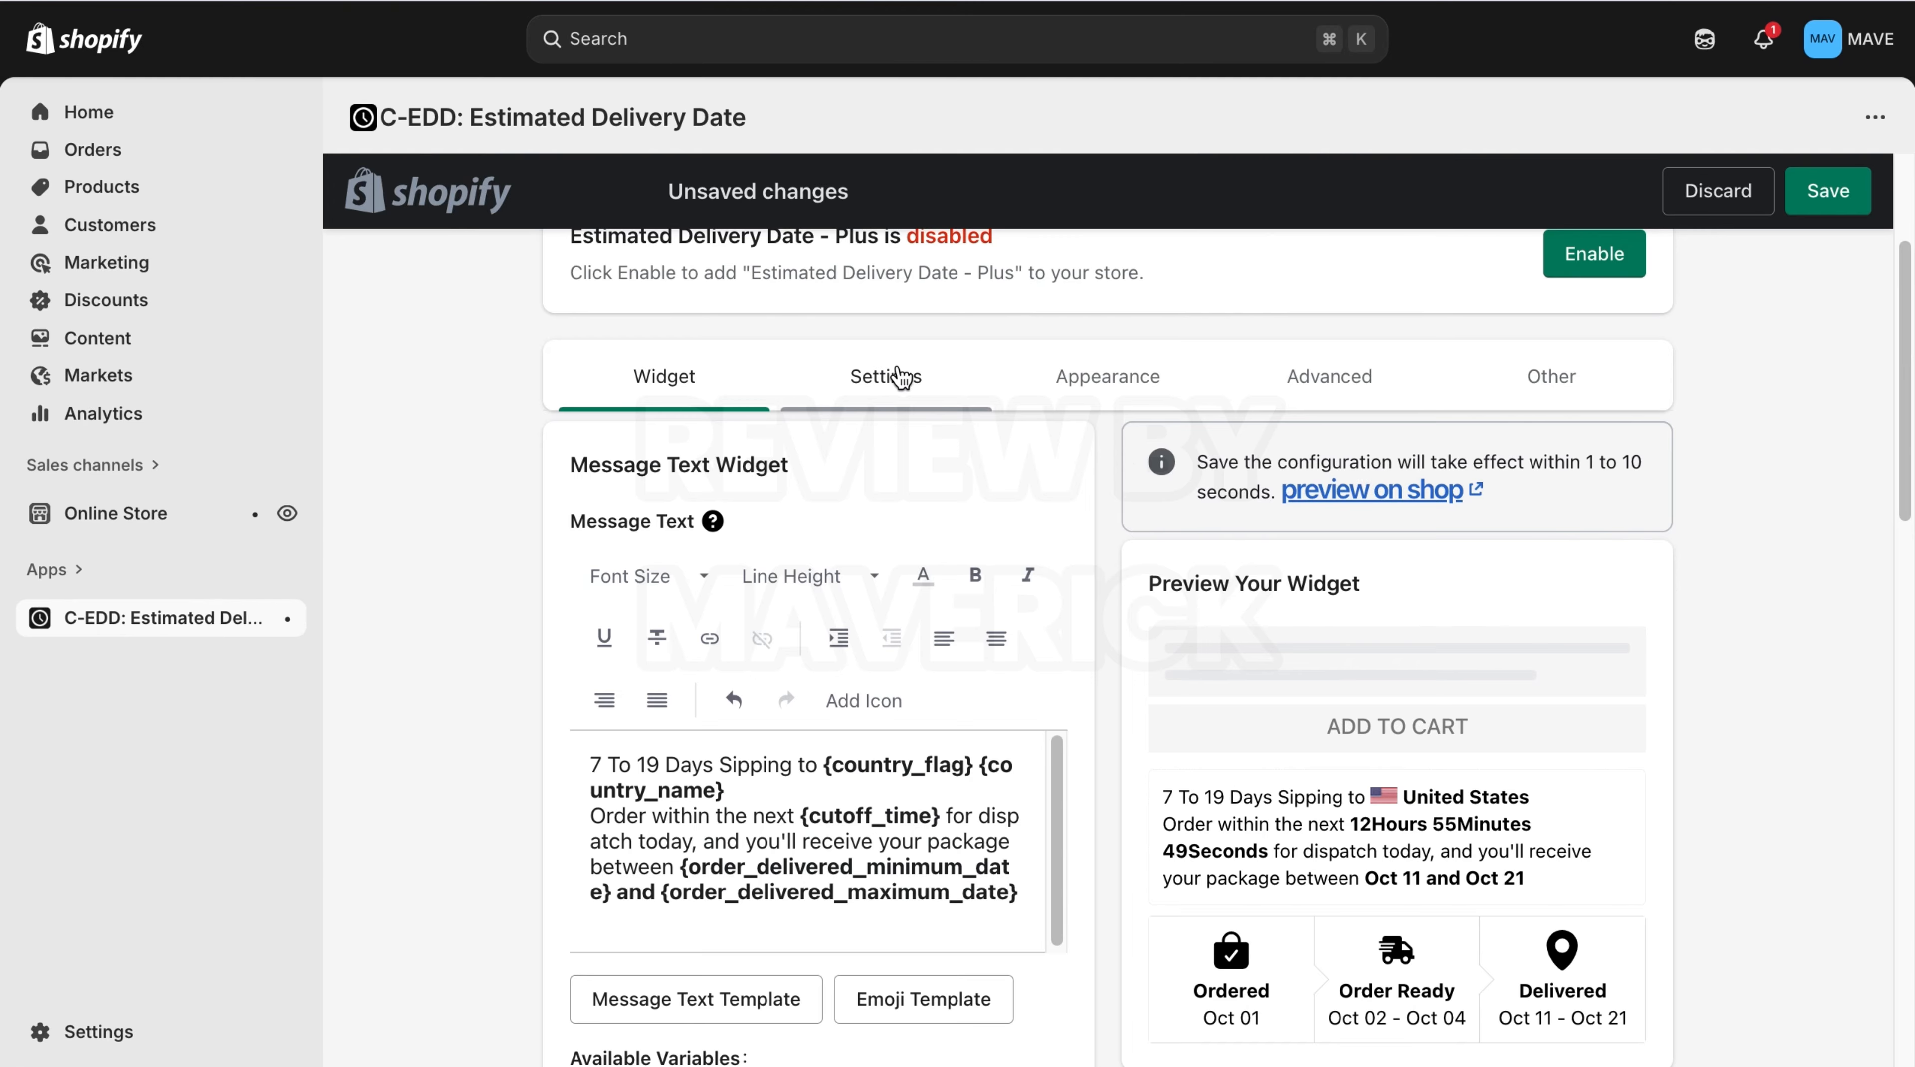
Try unchecking Sunday and Saturday as order delivery working days in Settings, then recheck them.
click(900, 377)
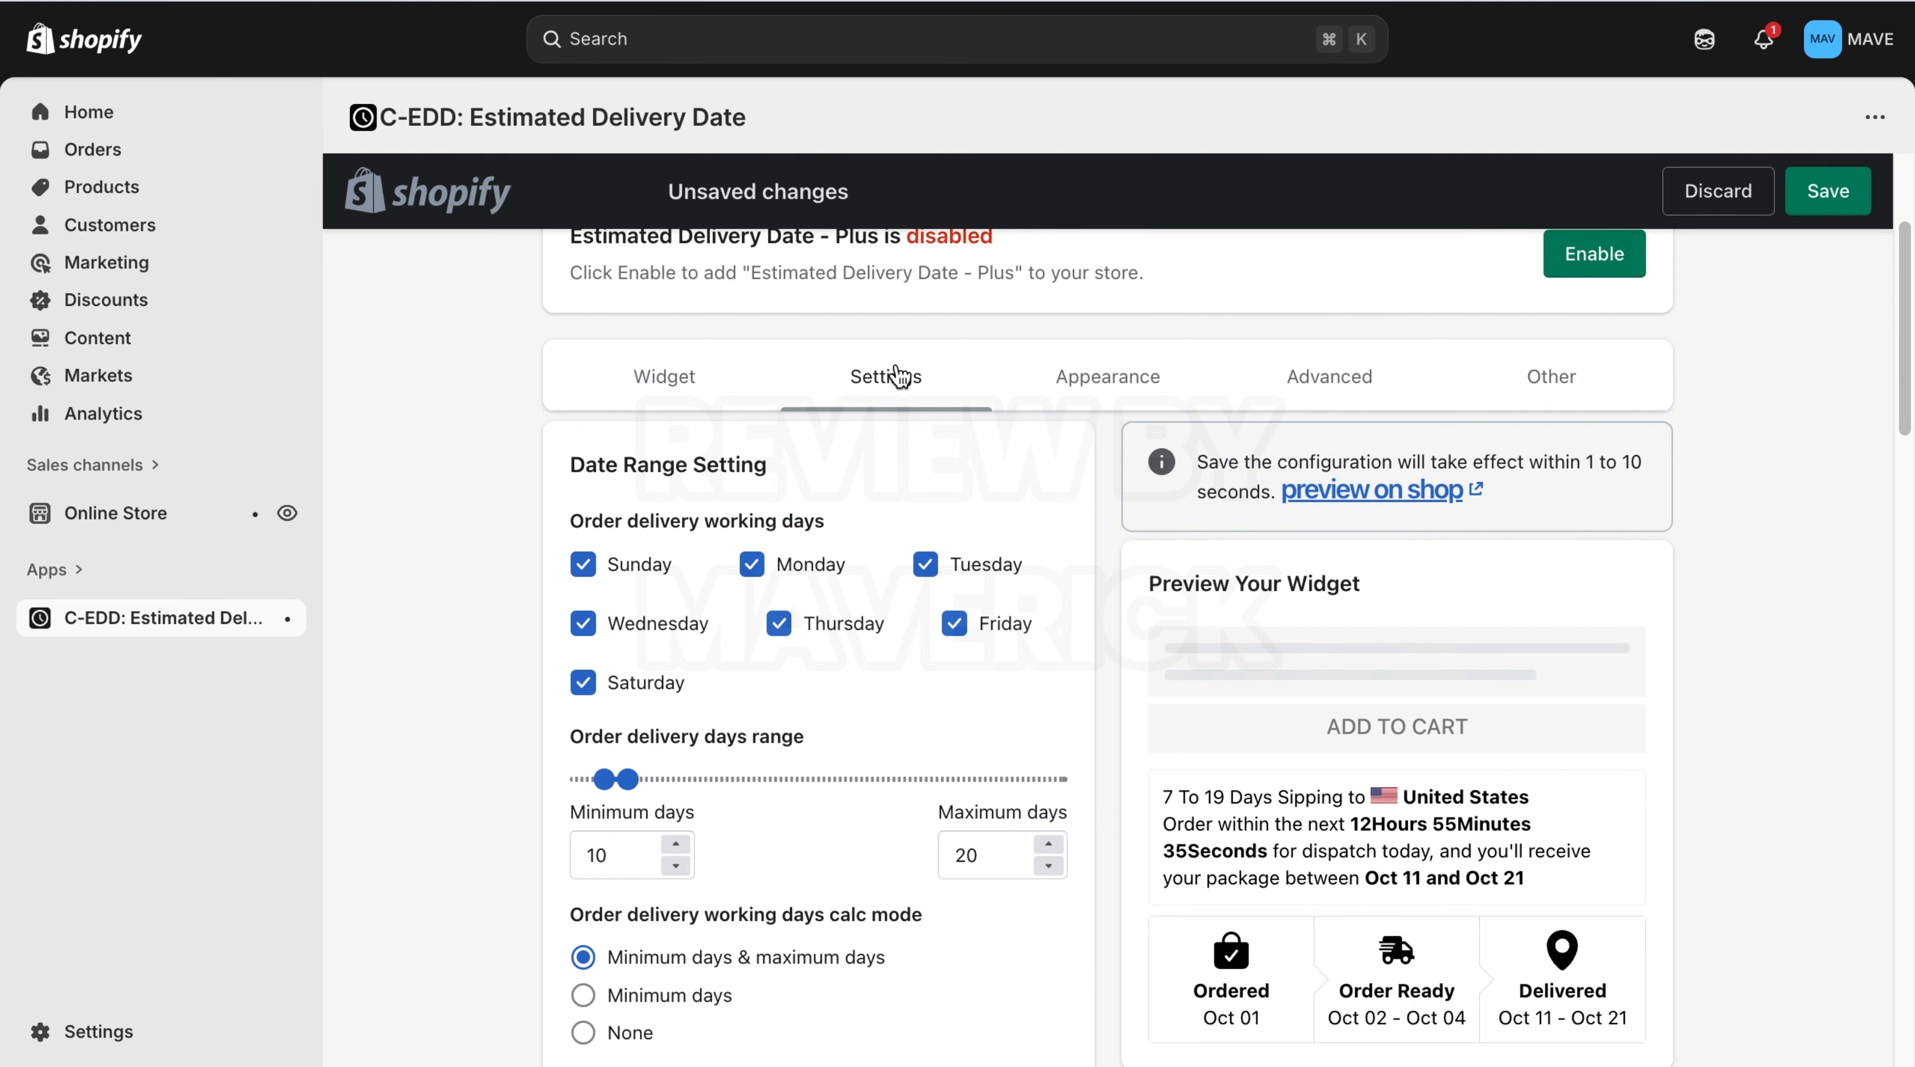
click(720, 380)
click(850, 382)
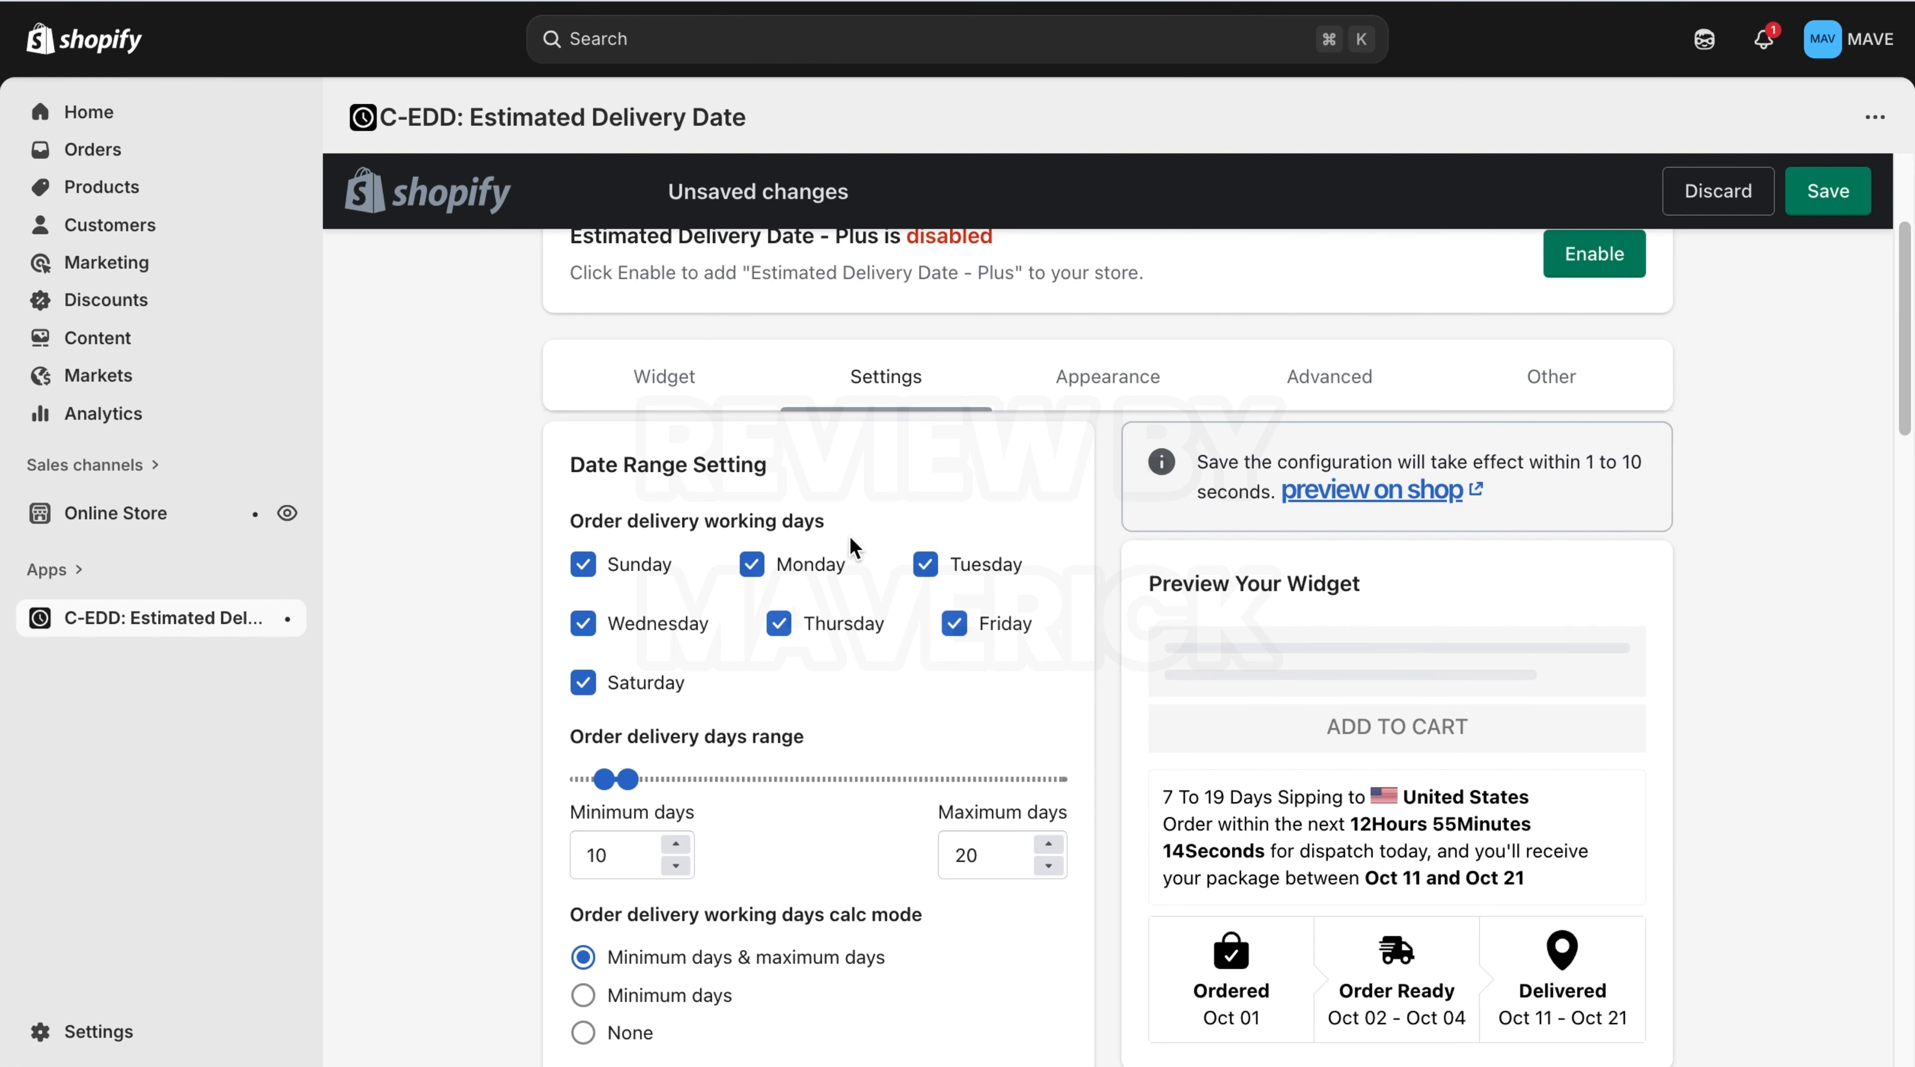
click(588, 574)
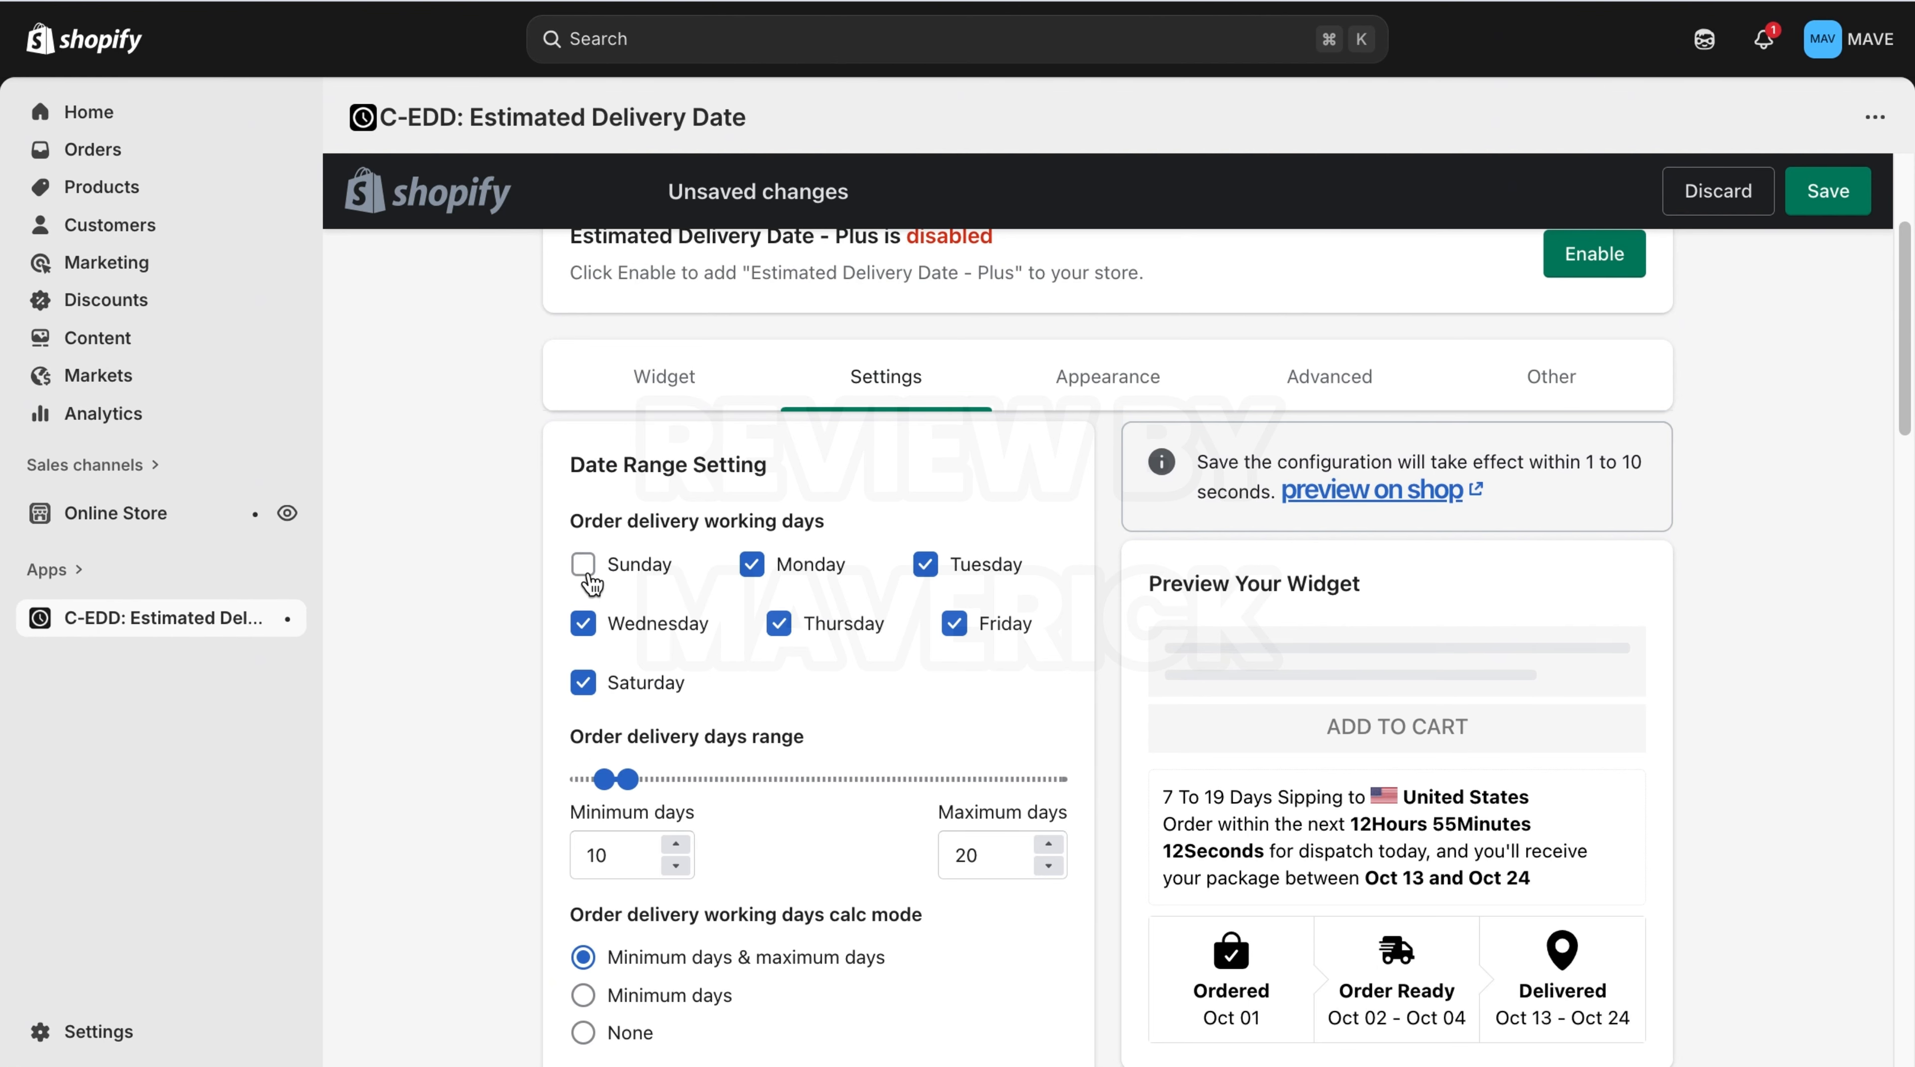
click(588, 574)
click(588, 574)
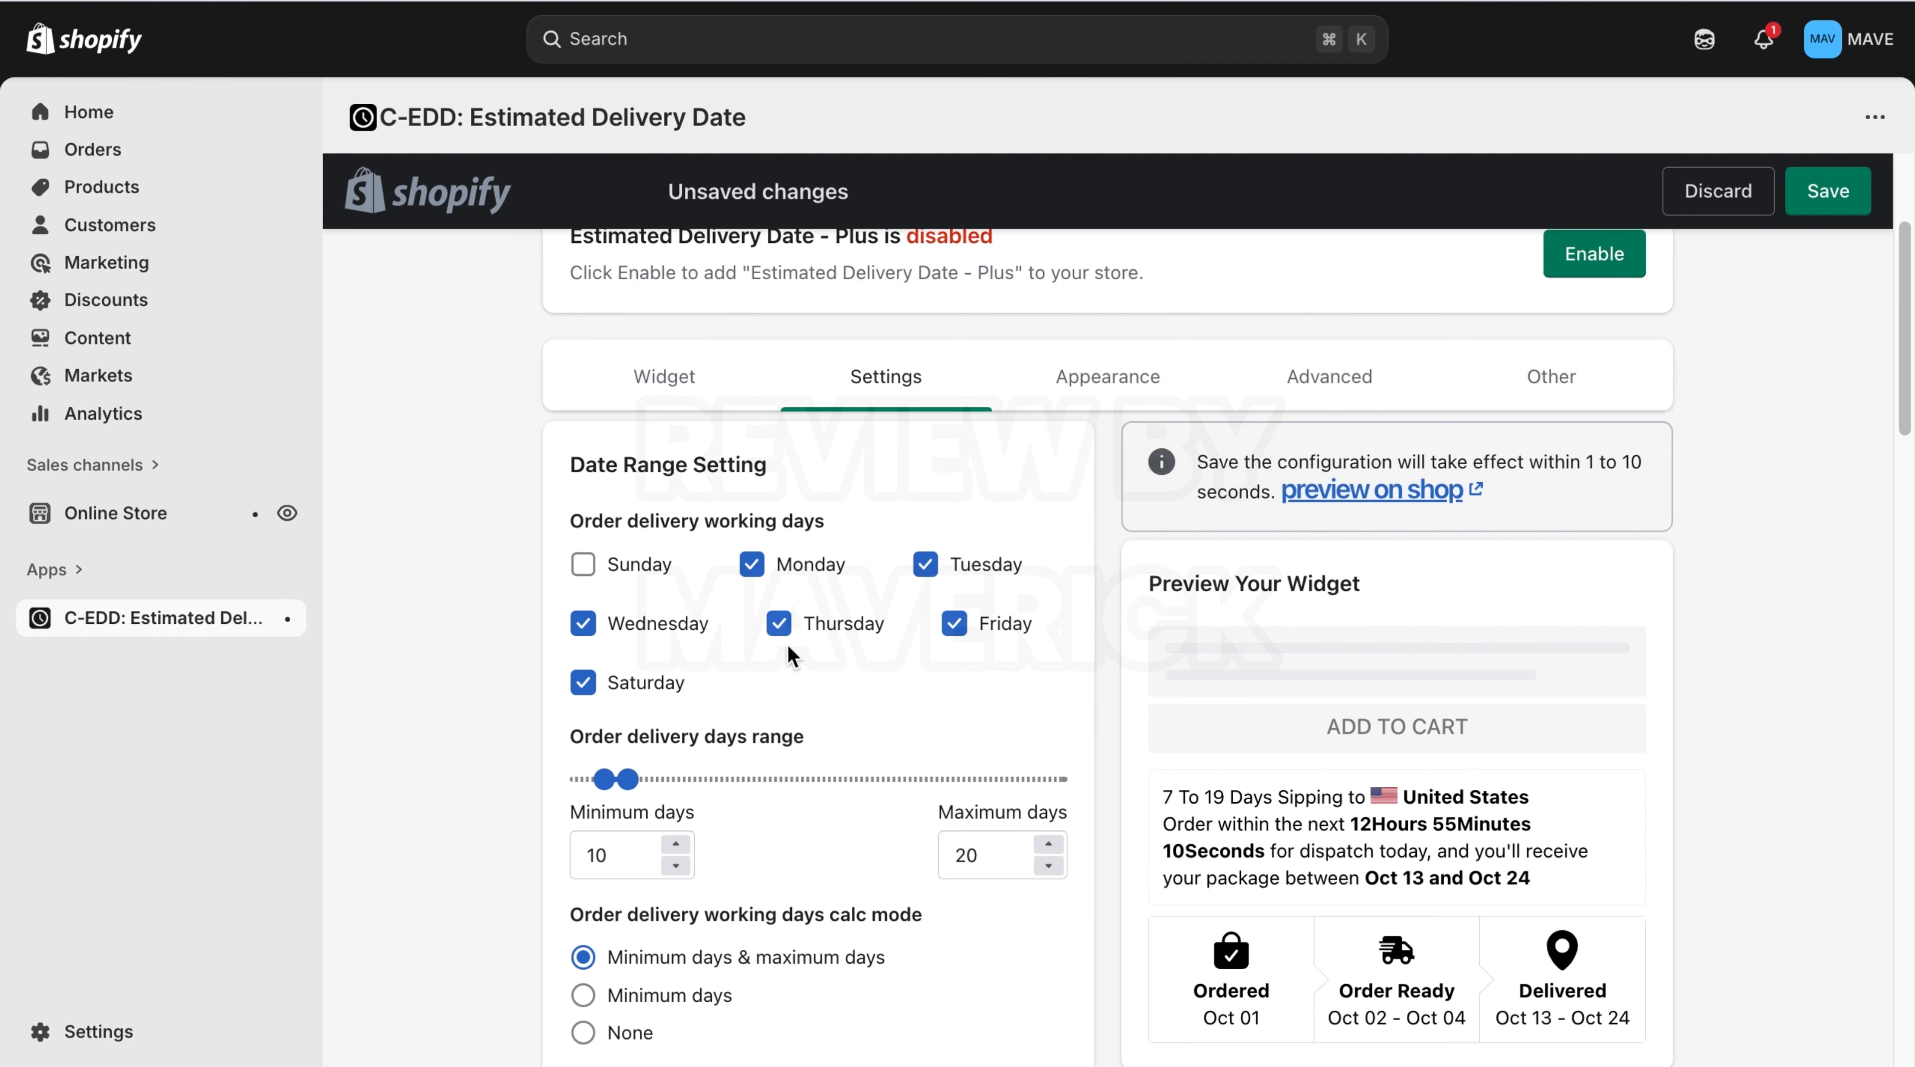
click(582, 681)
click(582, 681)
click(590, 560)
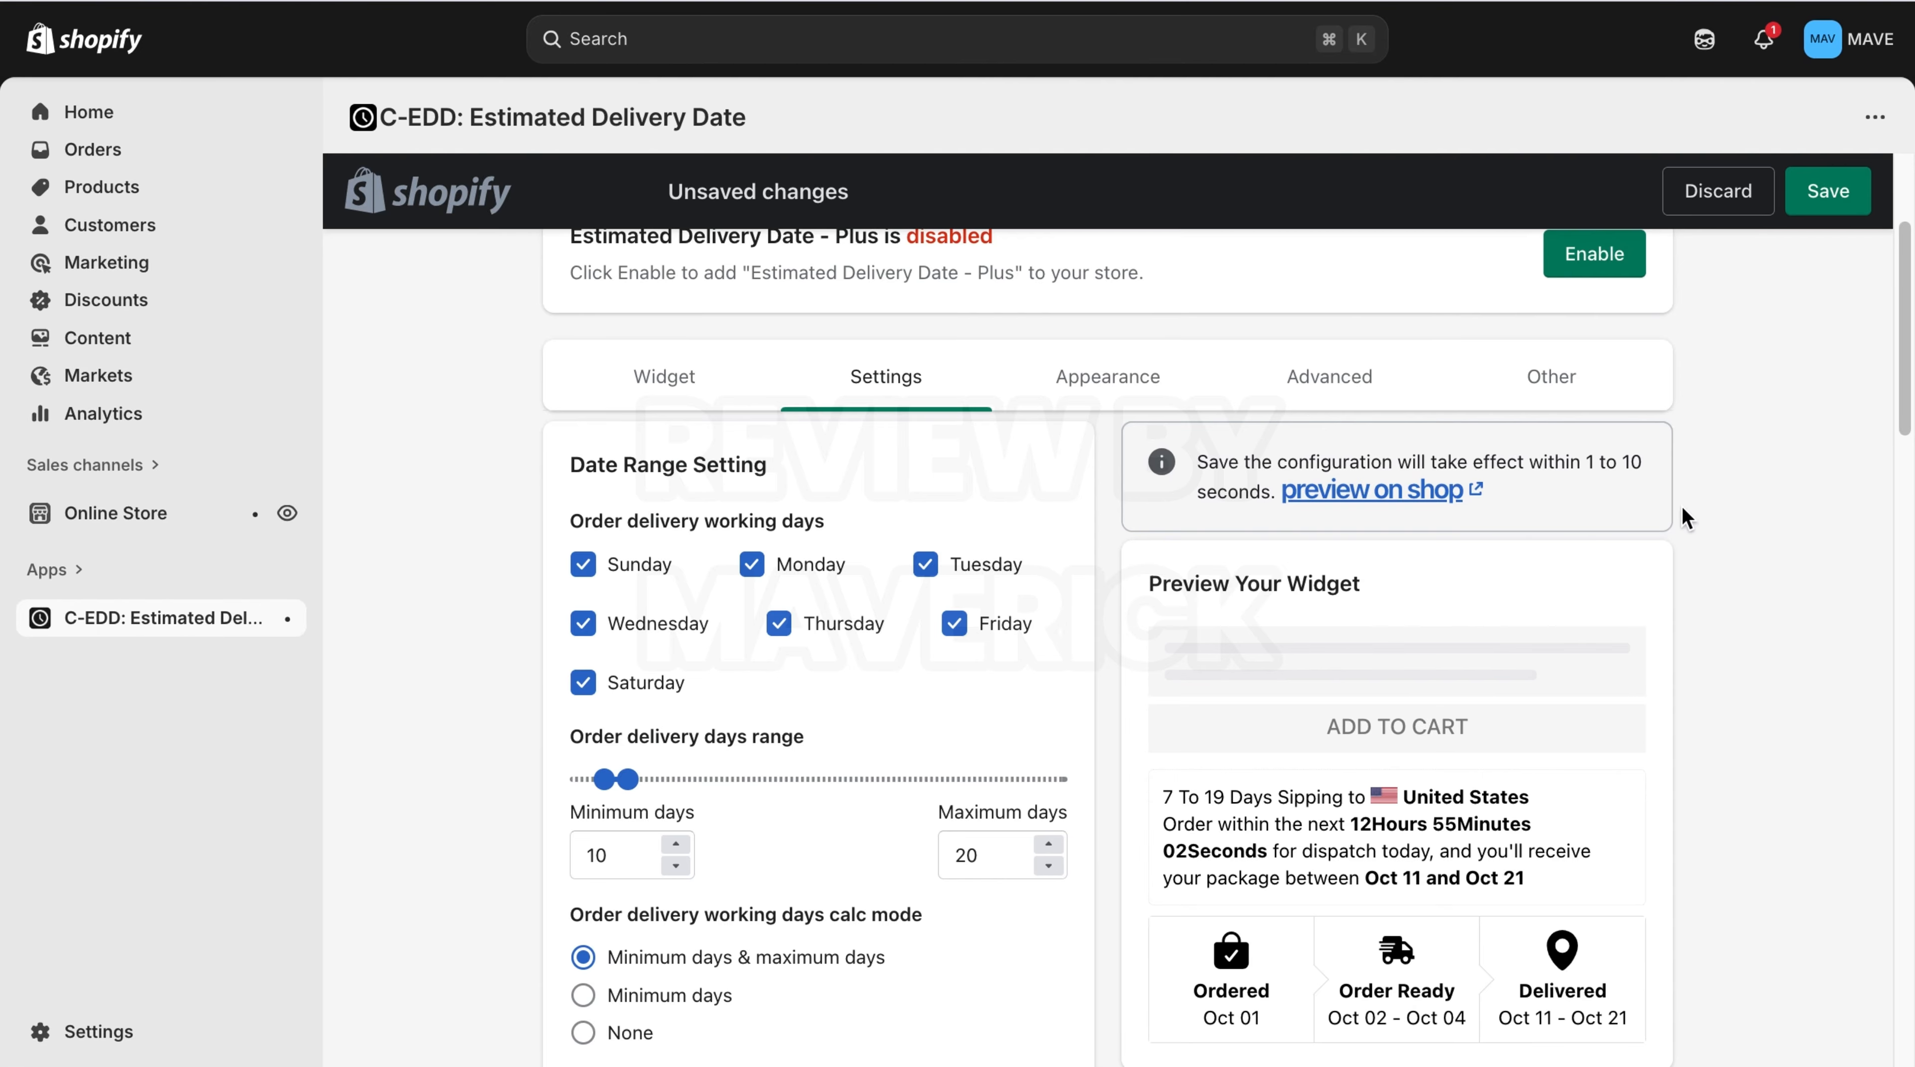
Review the order ready days, holidays, date format and countdown settings.
scroll(1686, 517, down, 8)
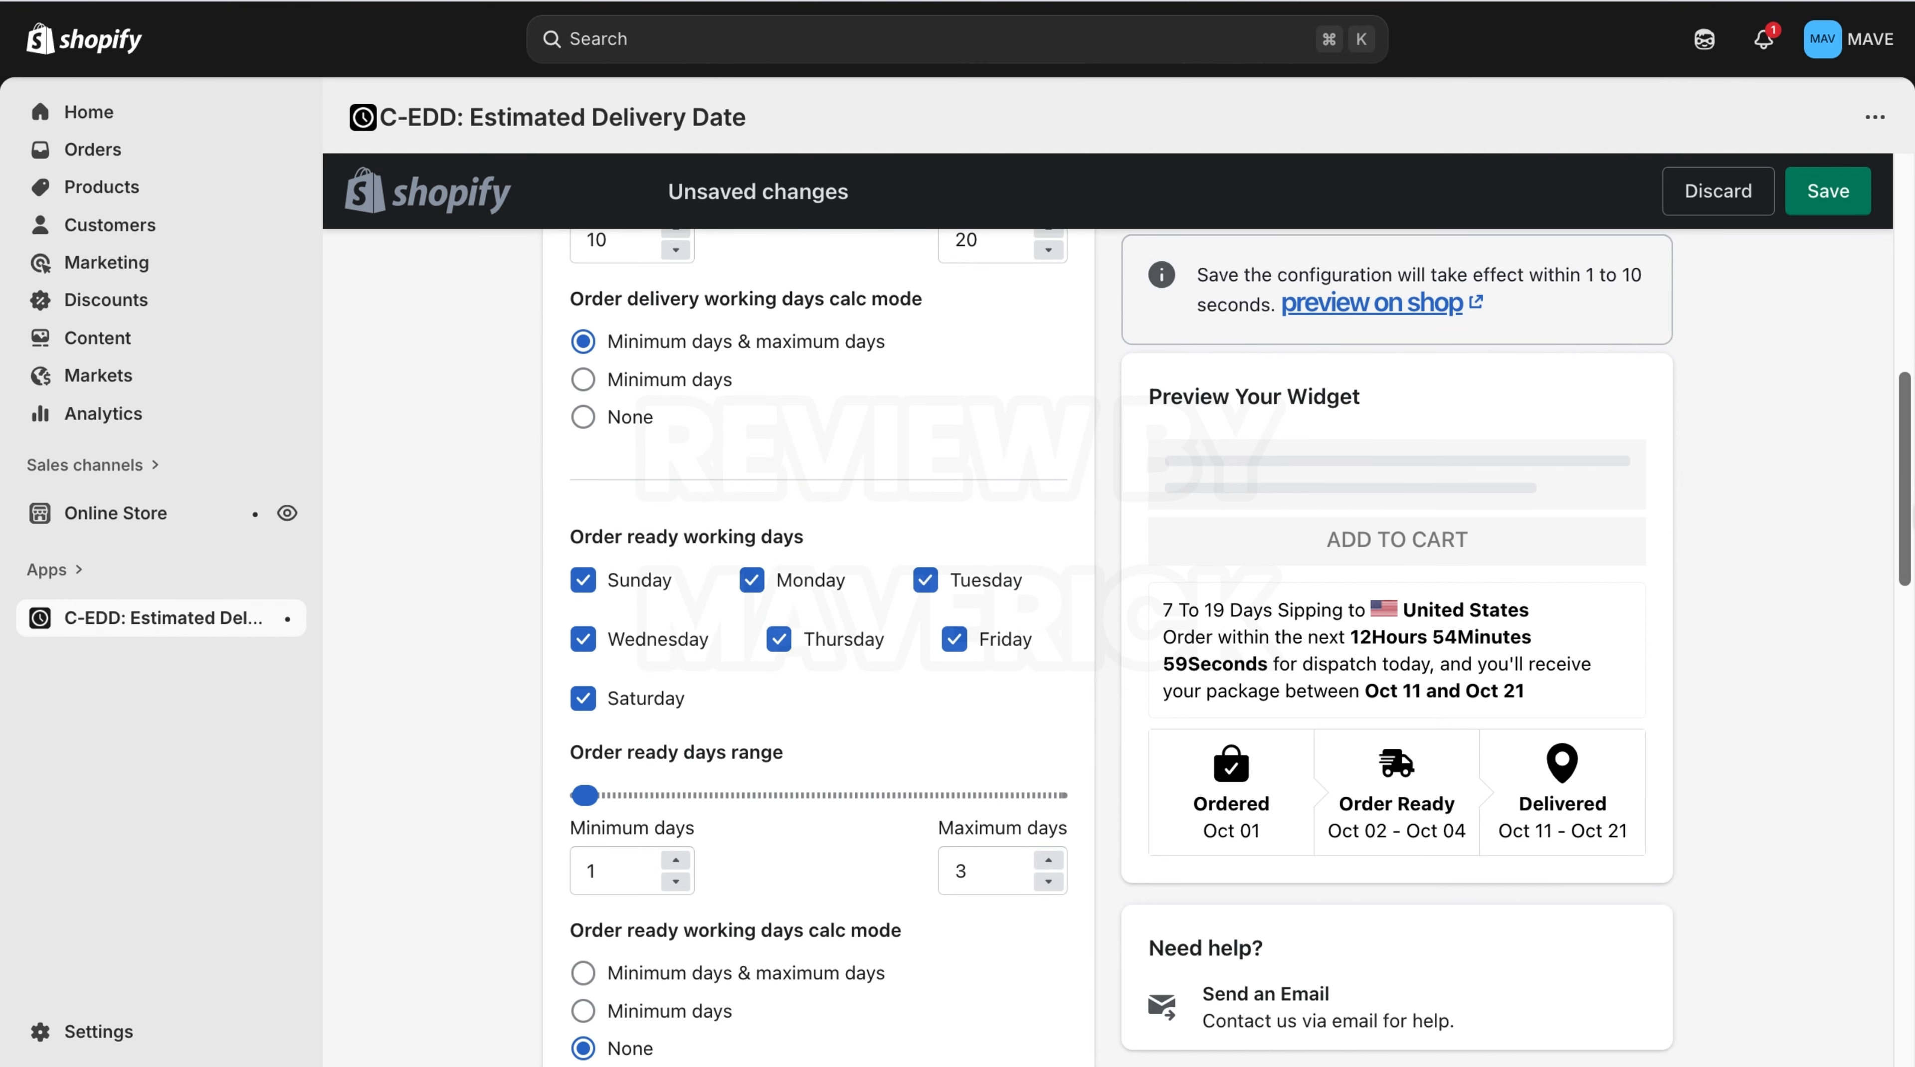
scroll(1908, 549, down, 3)
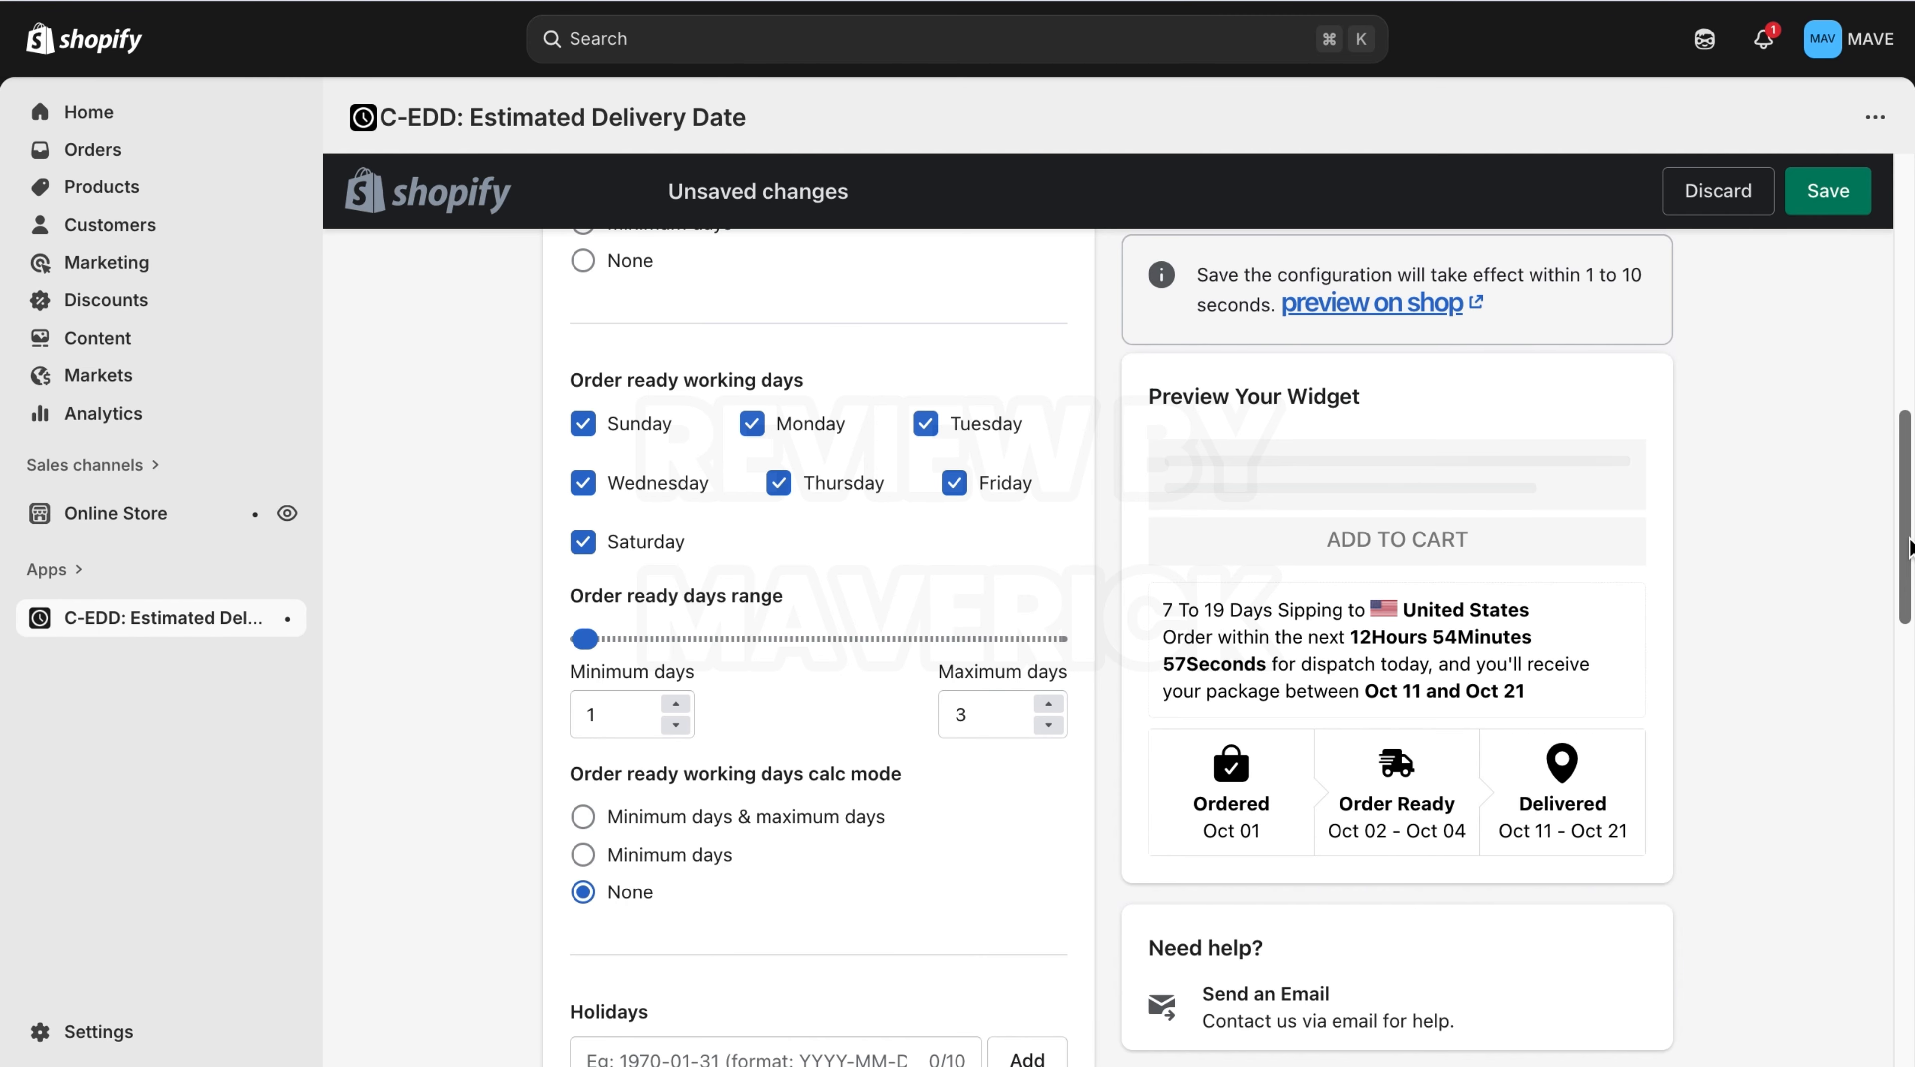
drag(1909, 549, 1902, 695)
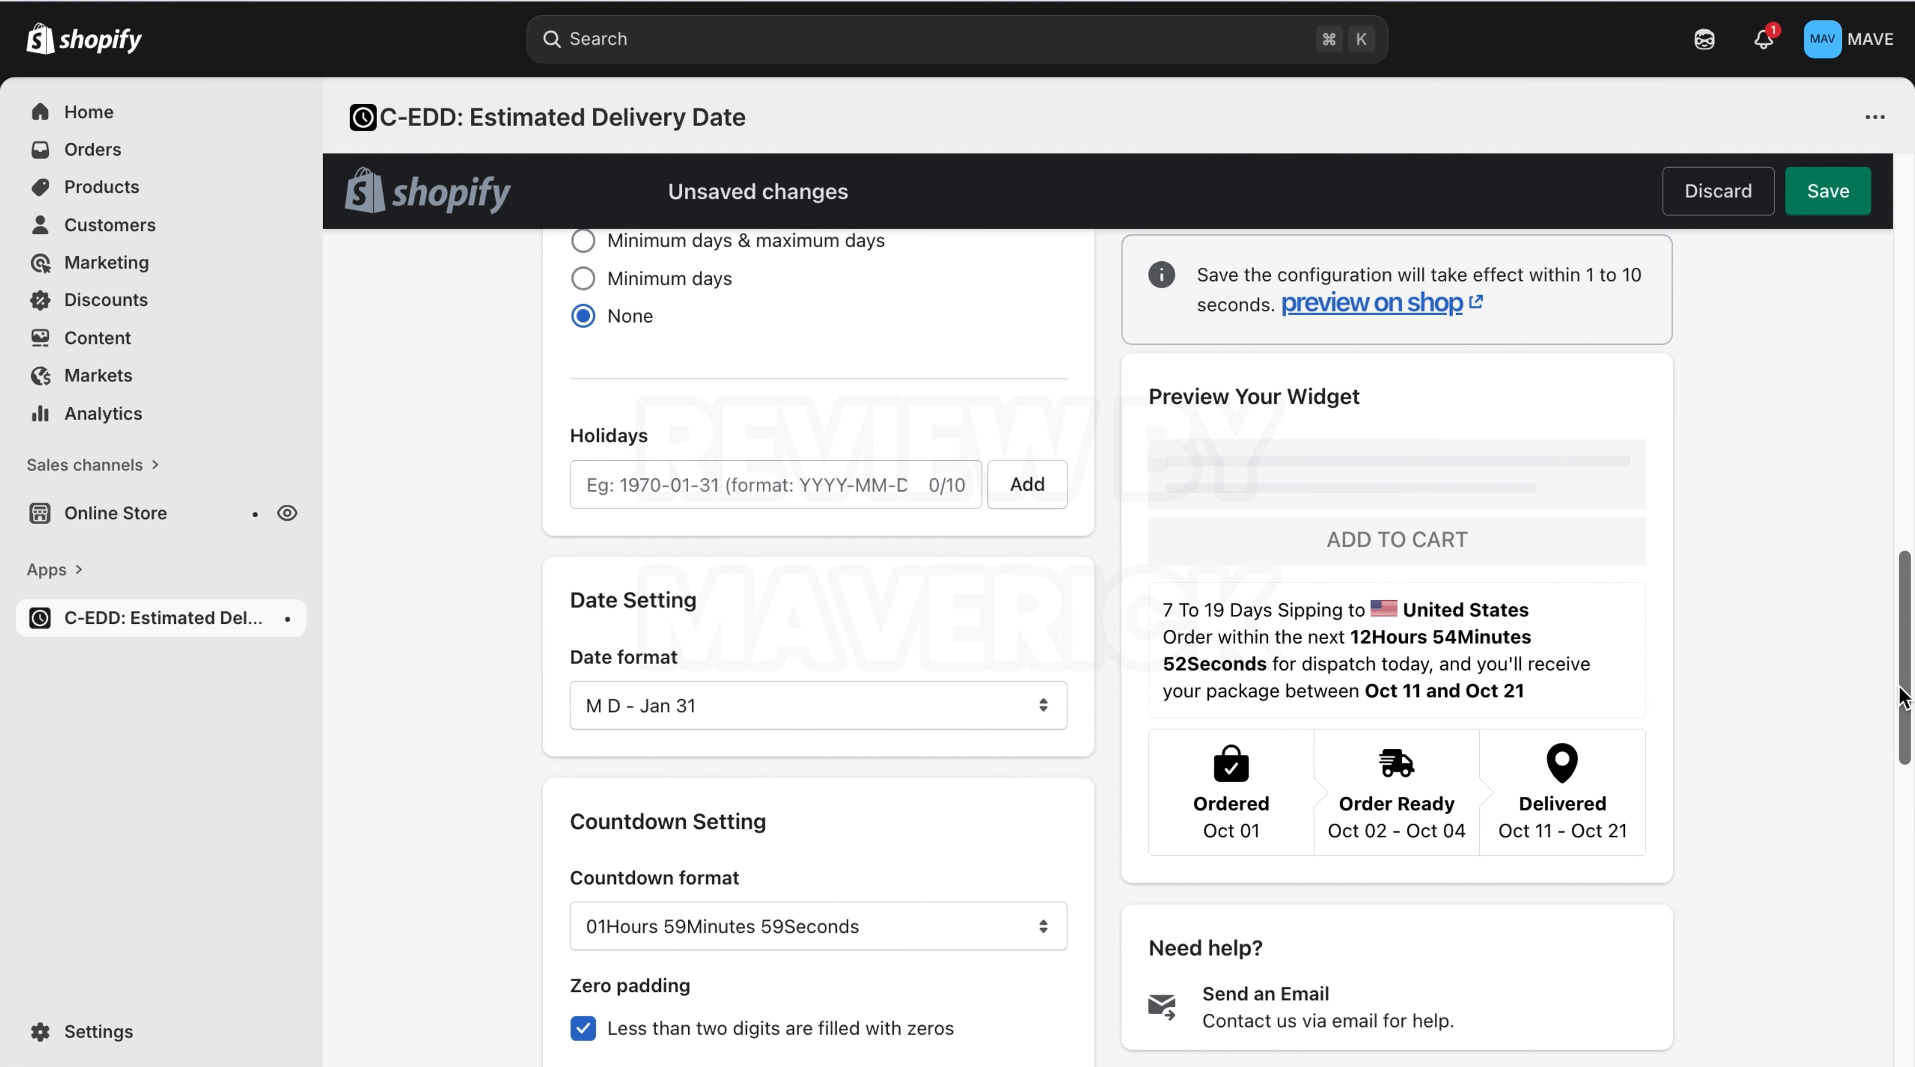
drag(1902, 695, 1905, 898)
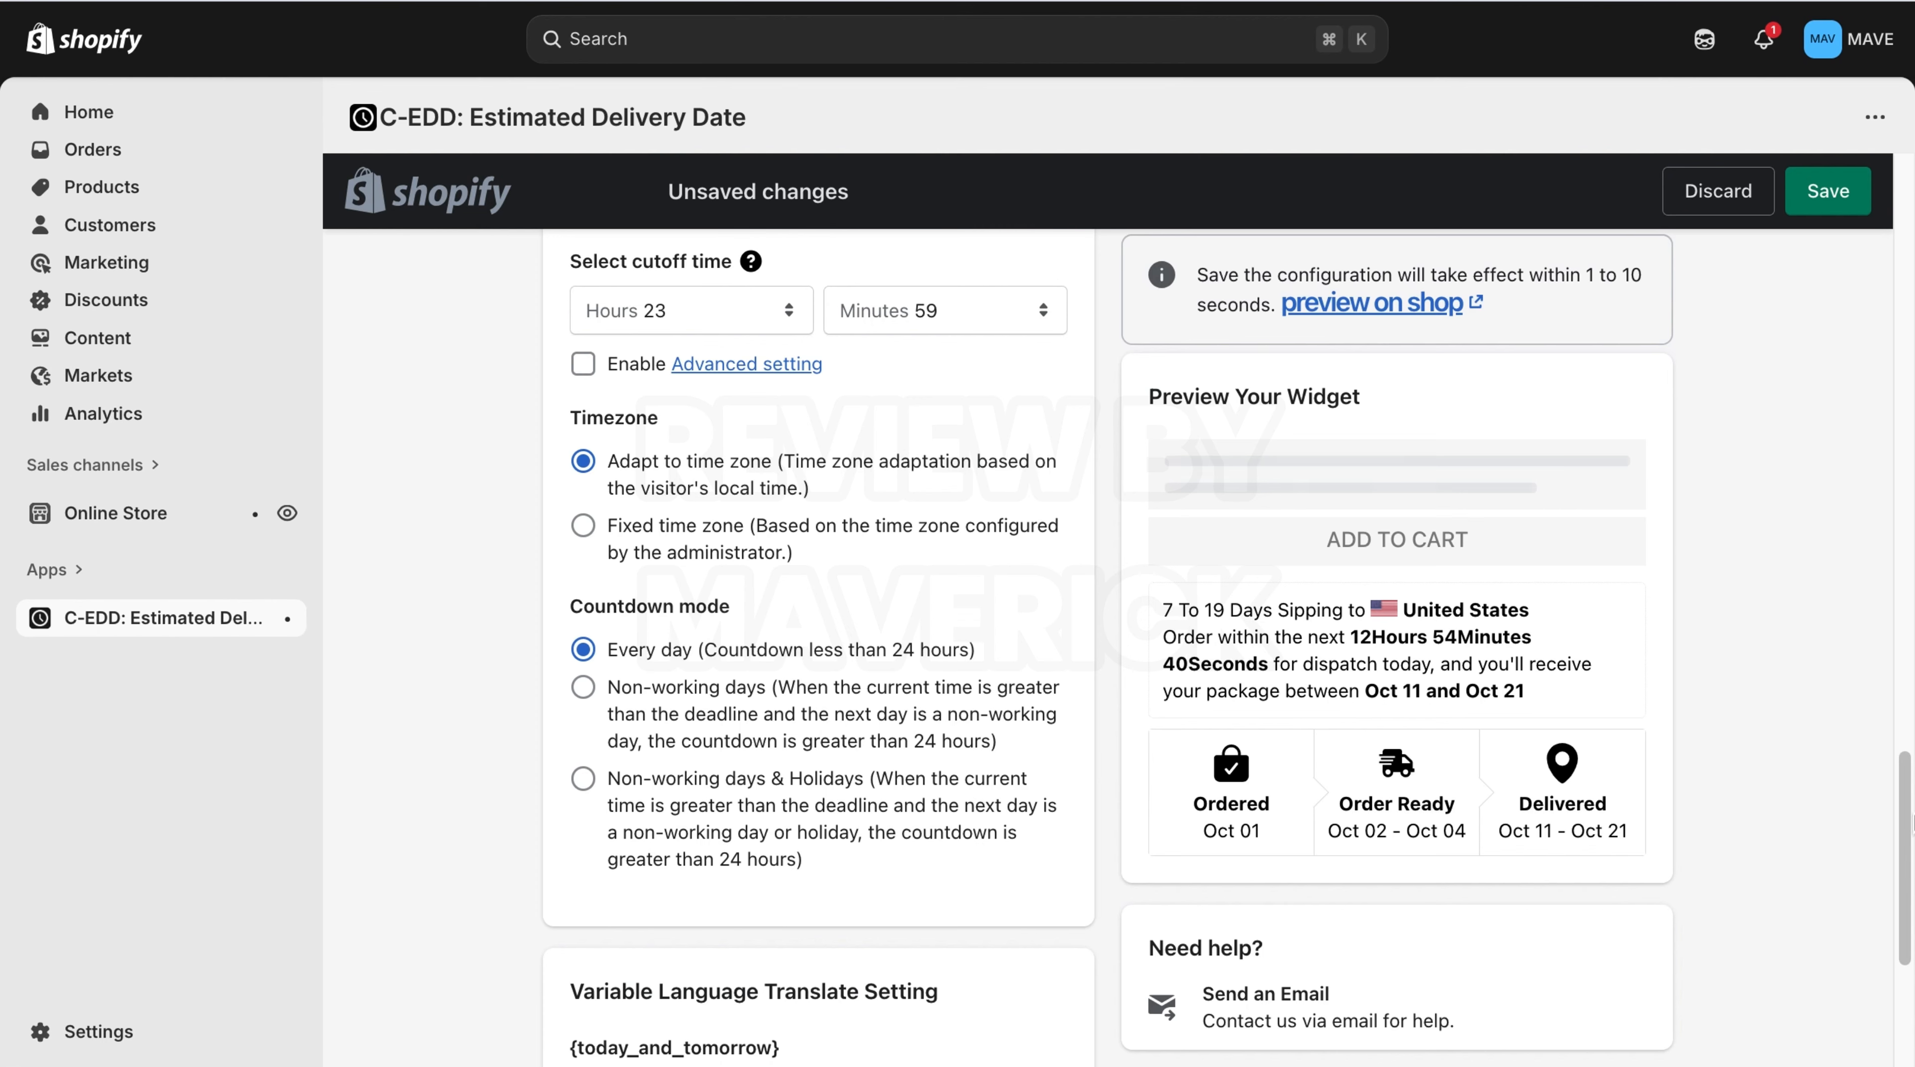
drag(1911, 824, 1887, 436)
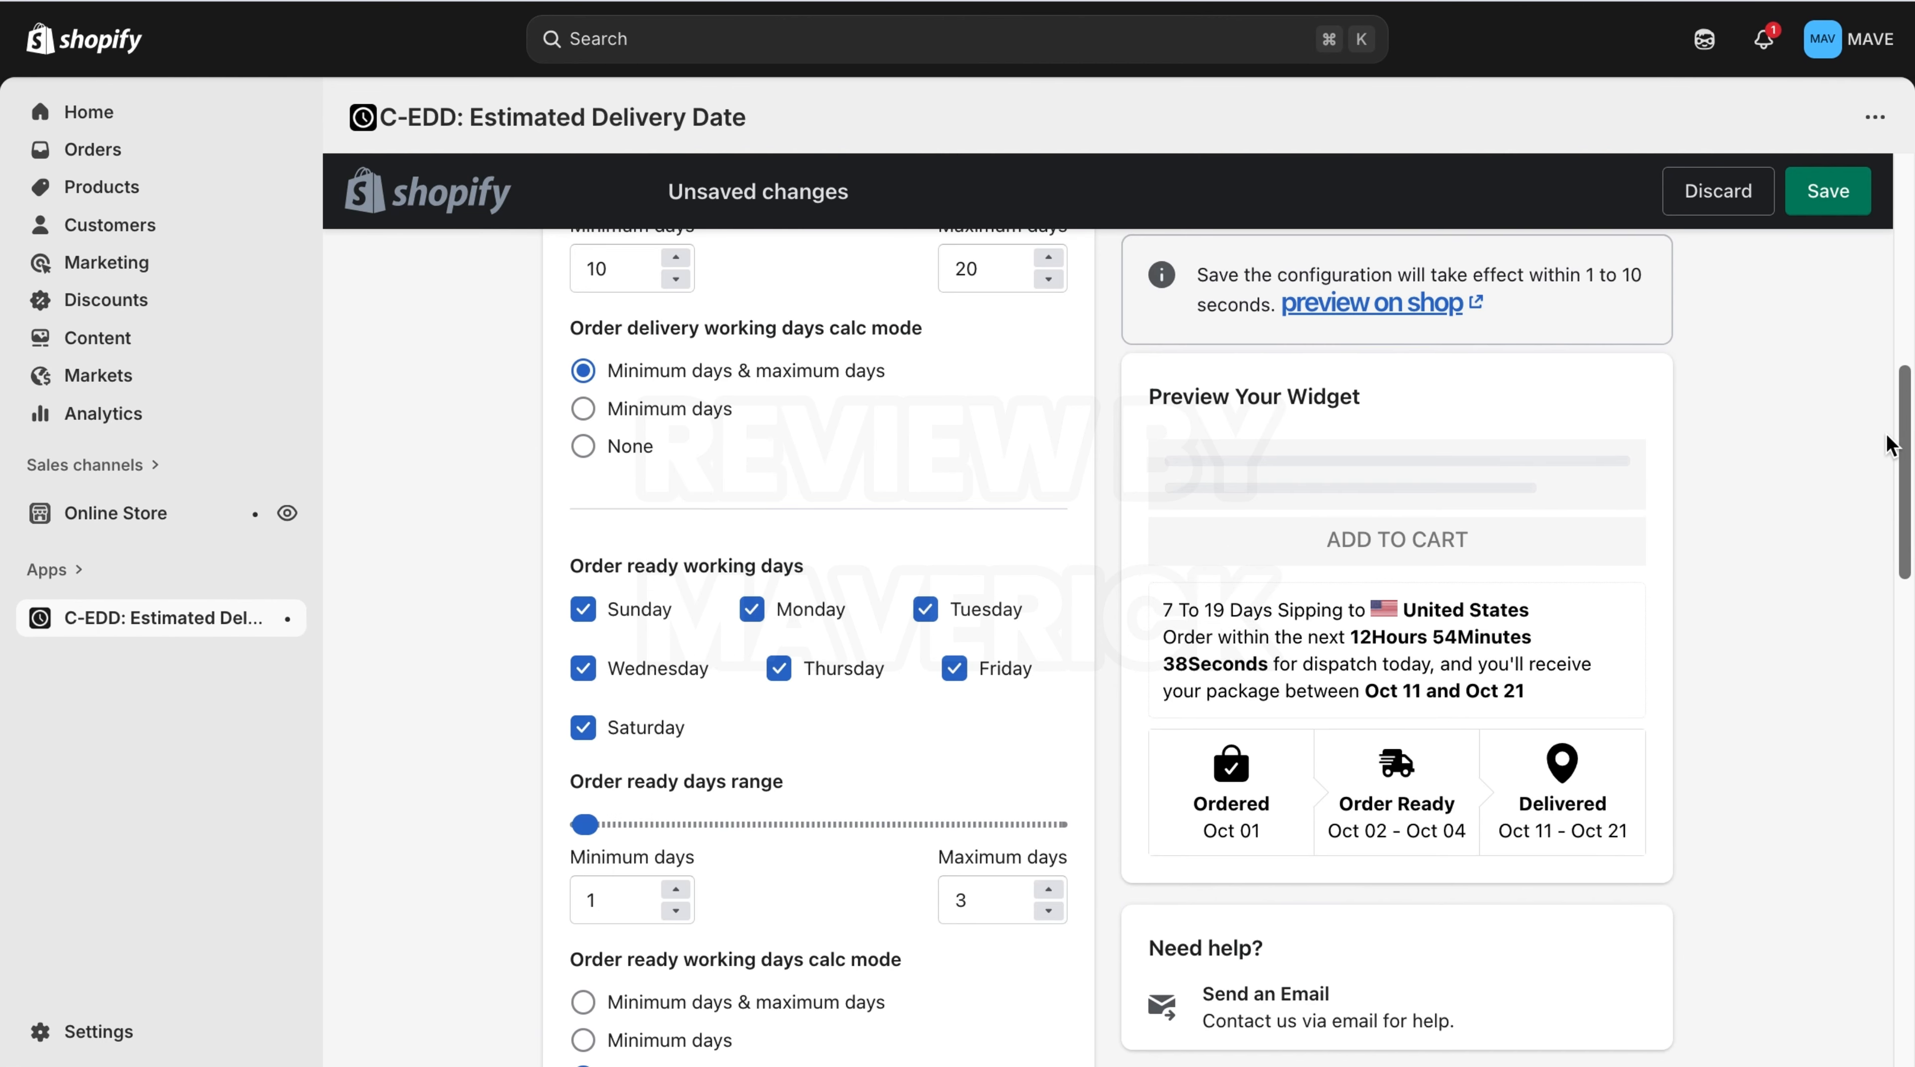
Try placing the widget above the ADD TO CART button in Appearance, then revert to below.
scroll(1887, 444, up, 10)
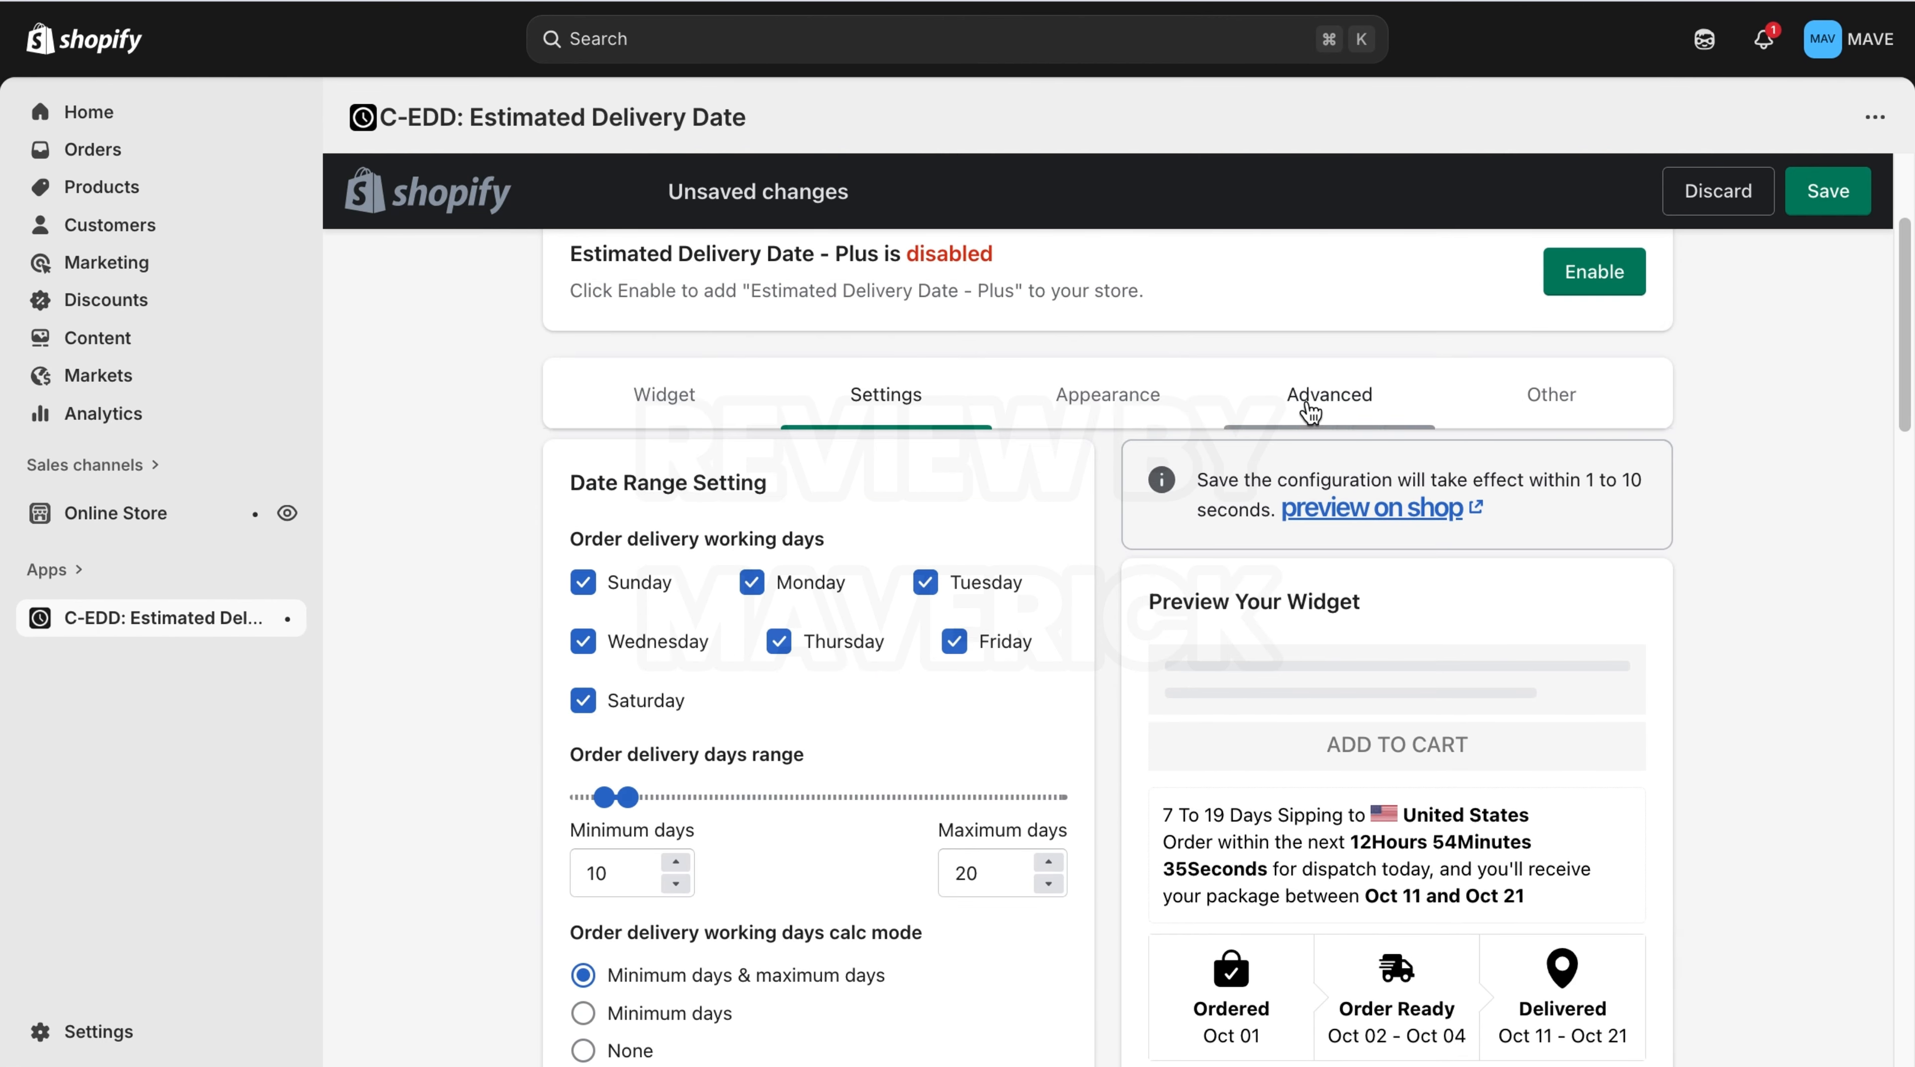
click(1161, 422)
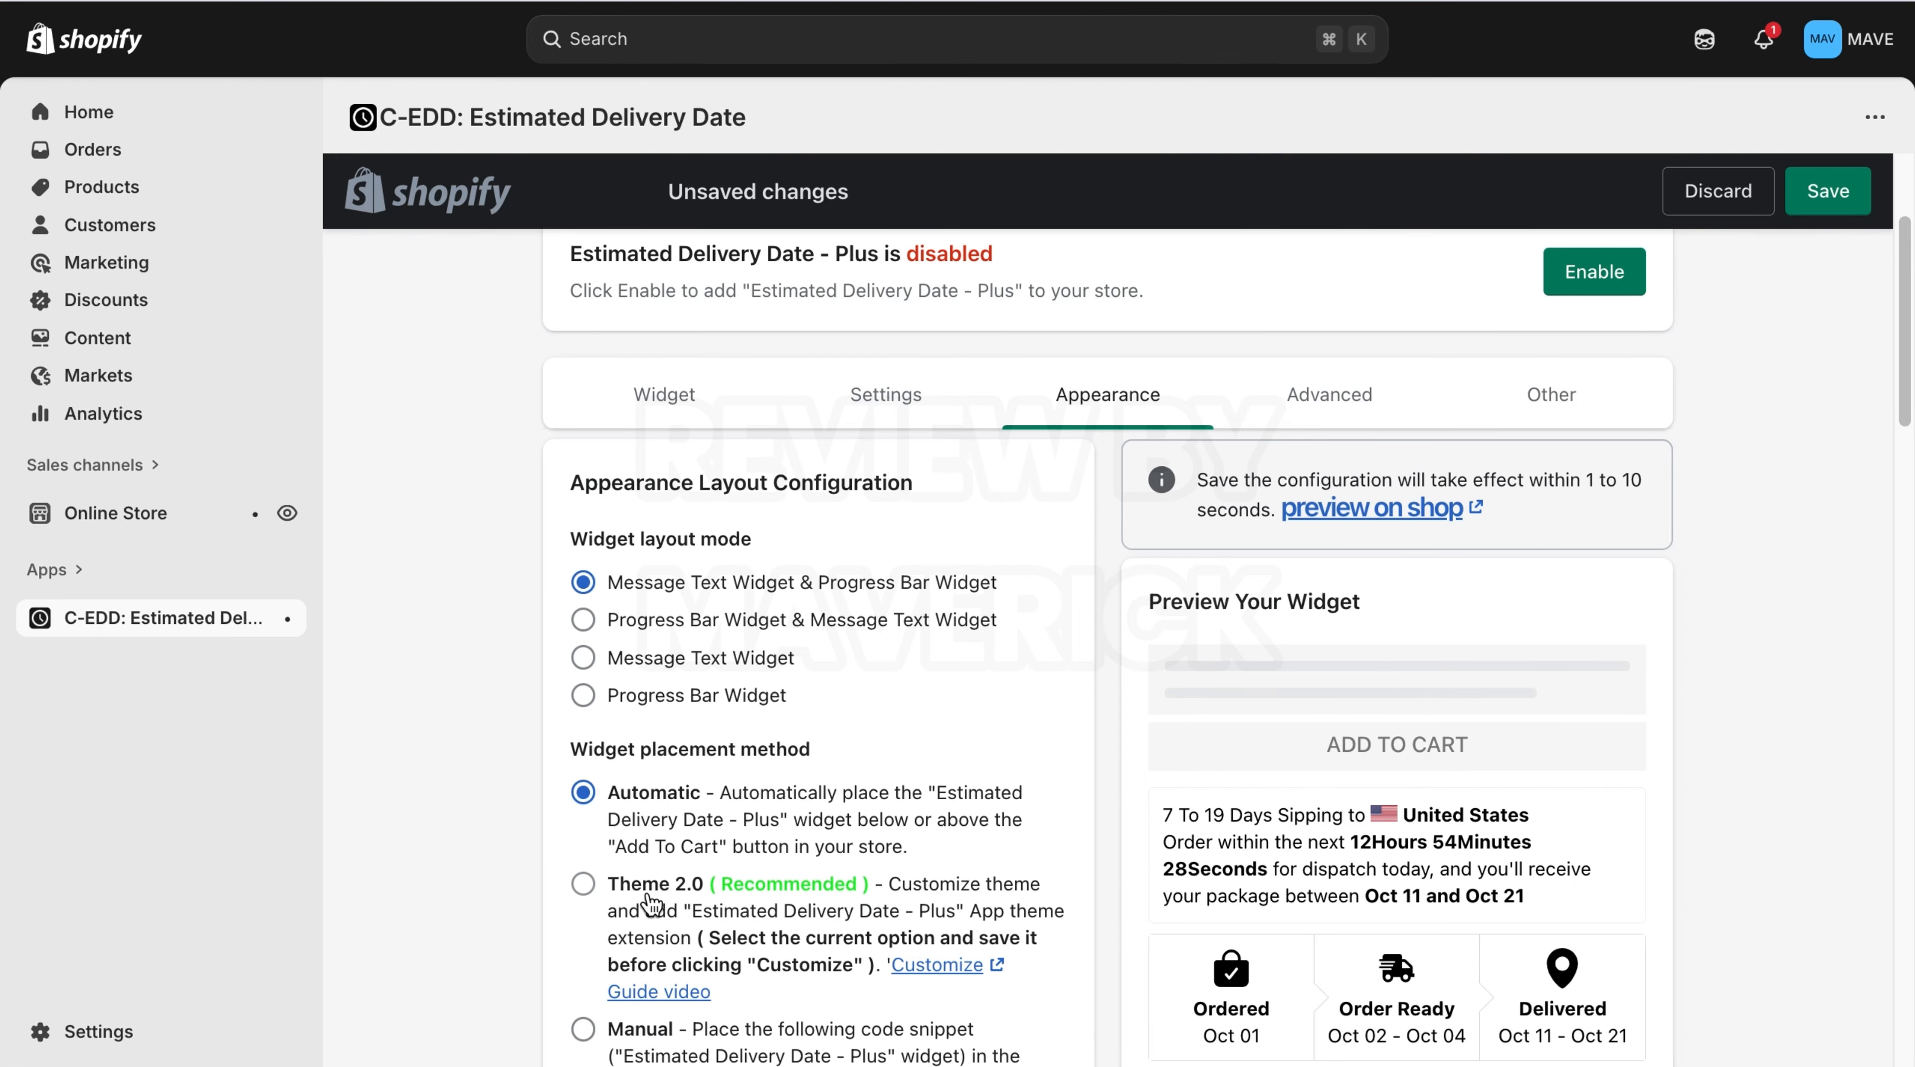
drag(1905, 412, 1905, 513)
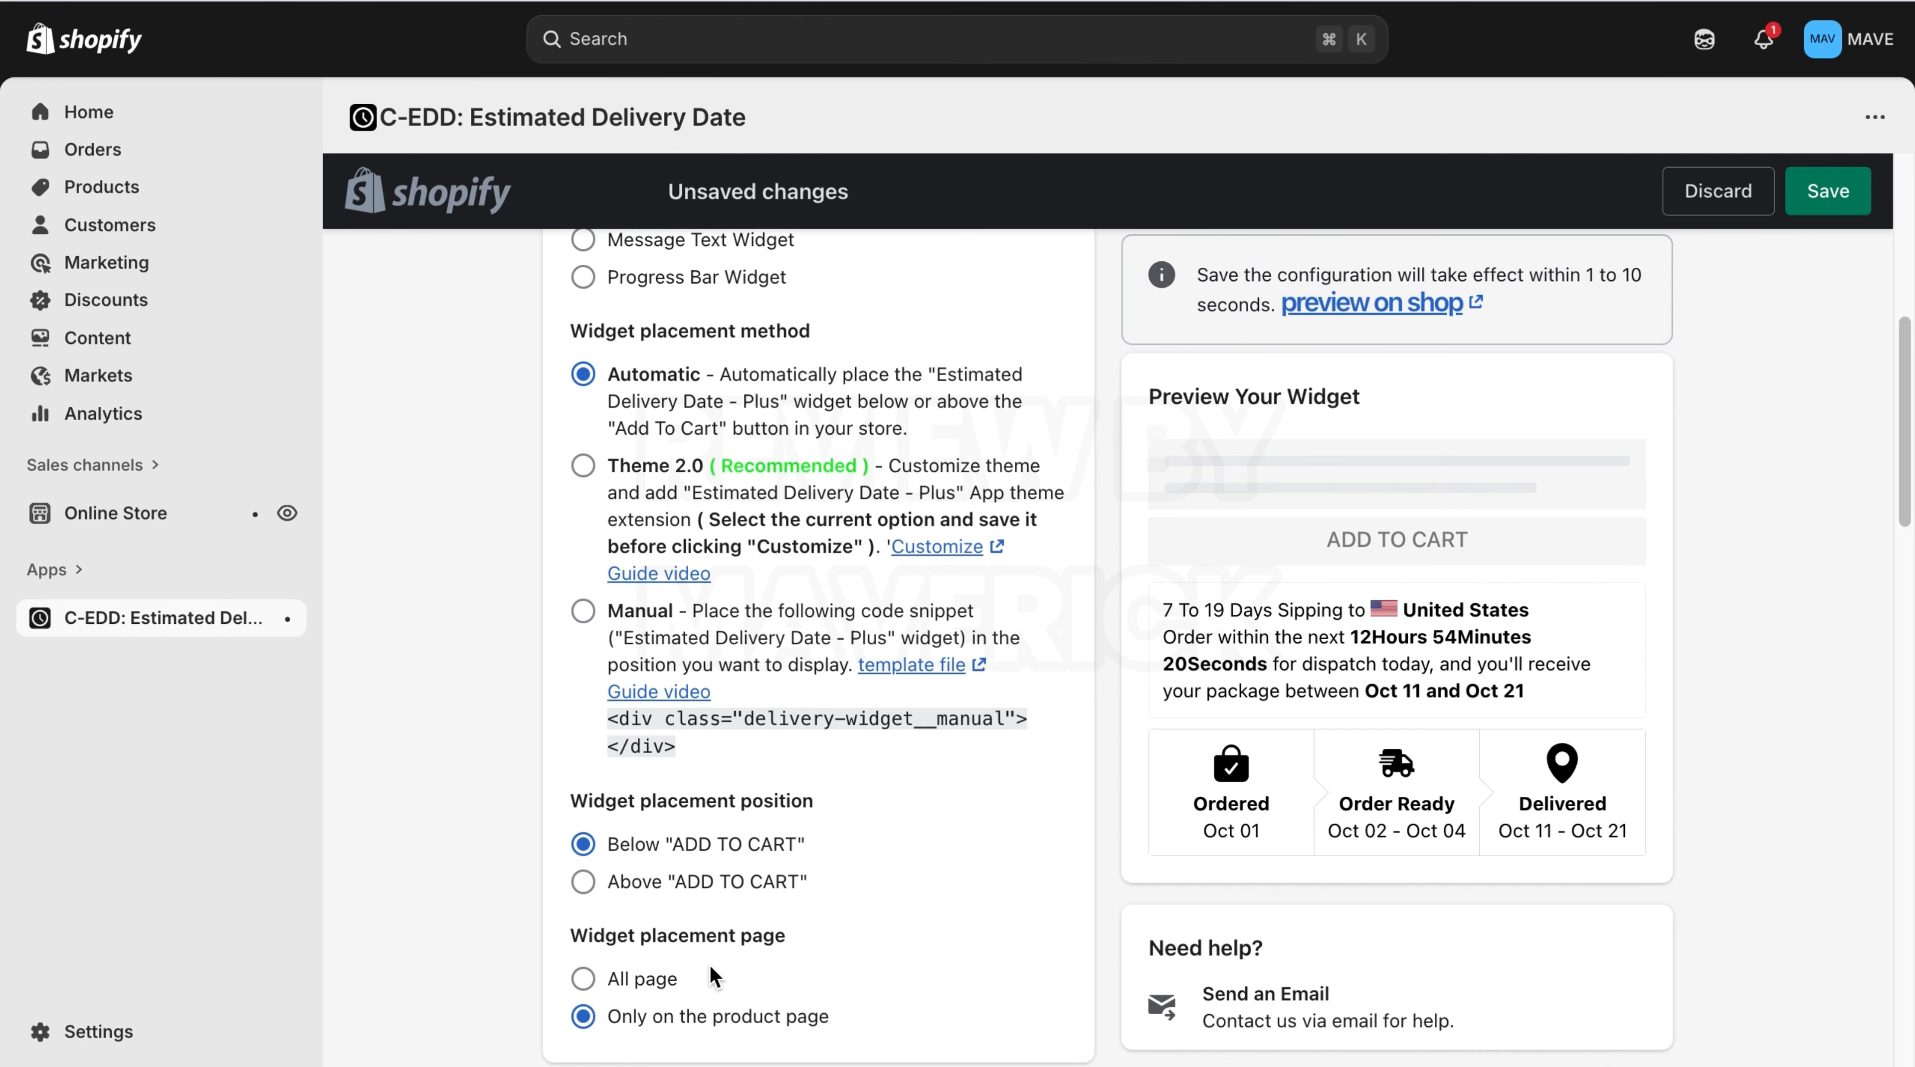
click(596, 888)
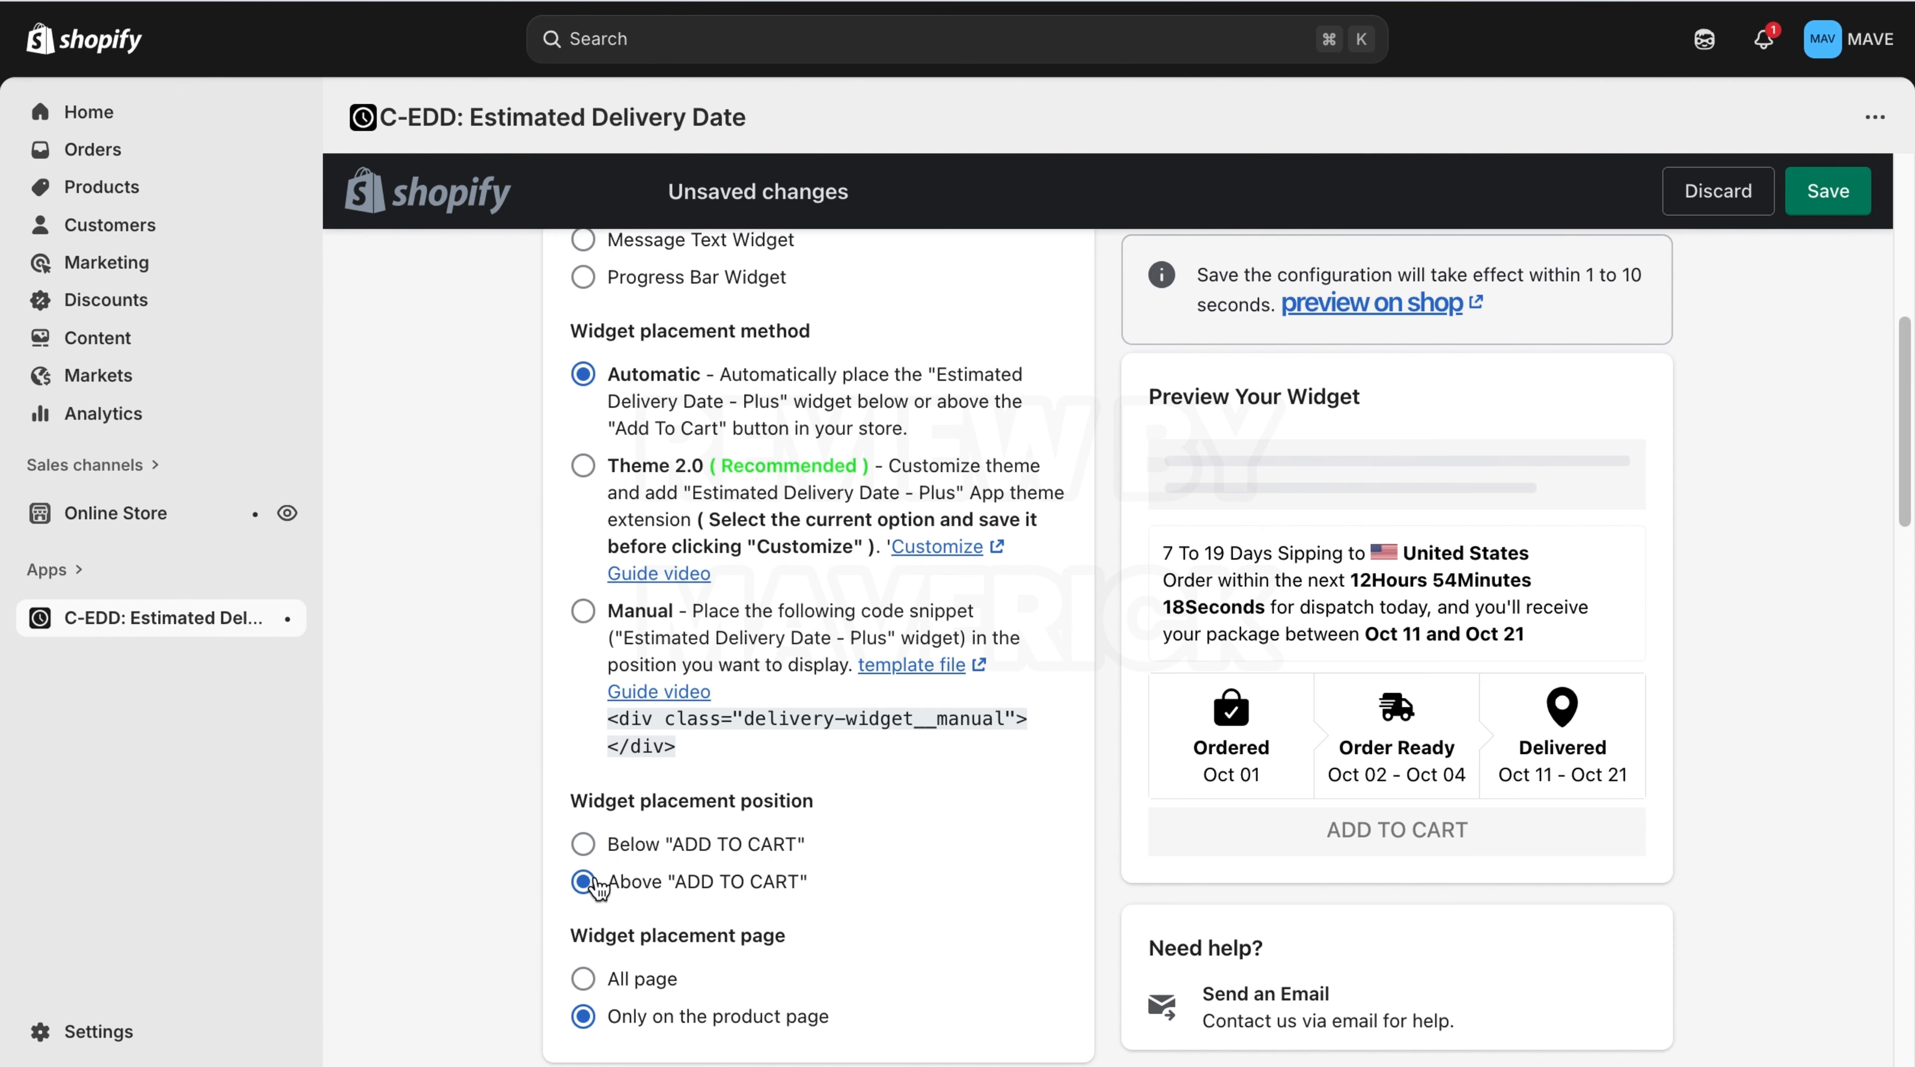
click(582, 845)
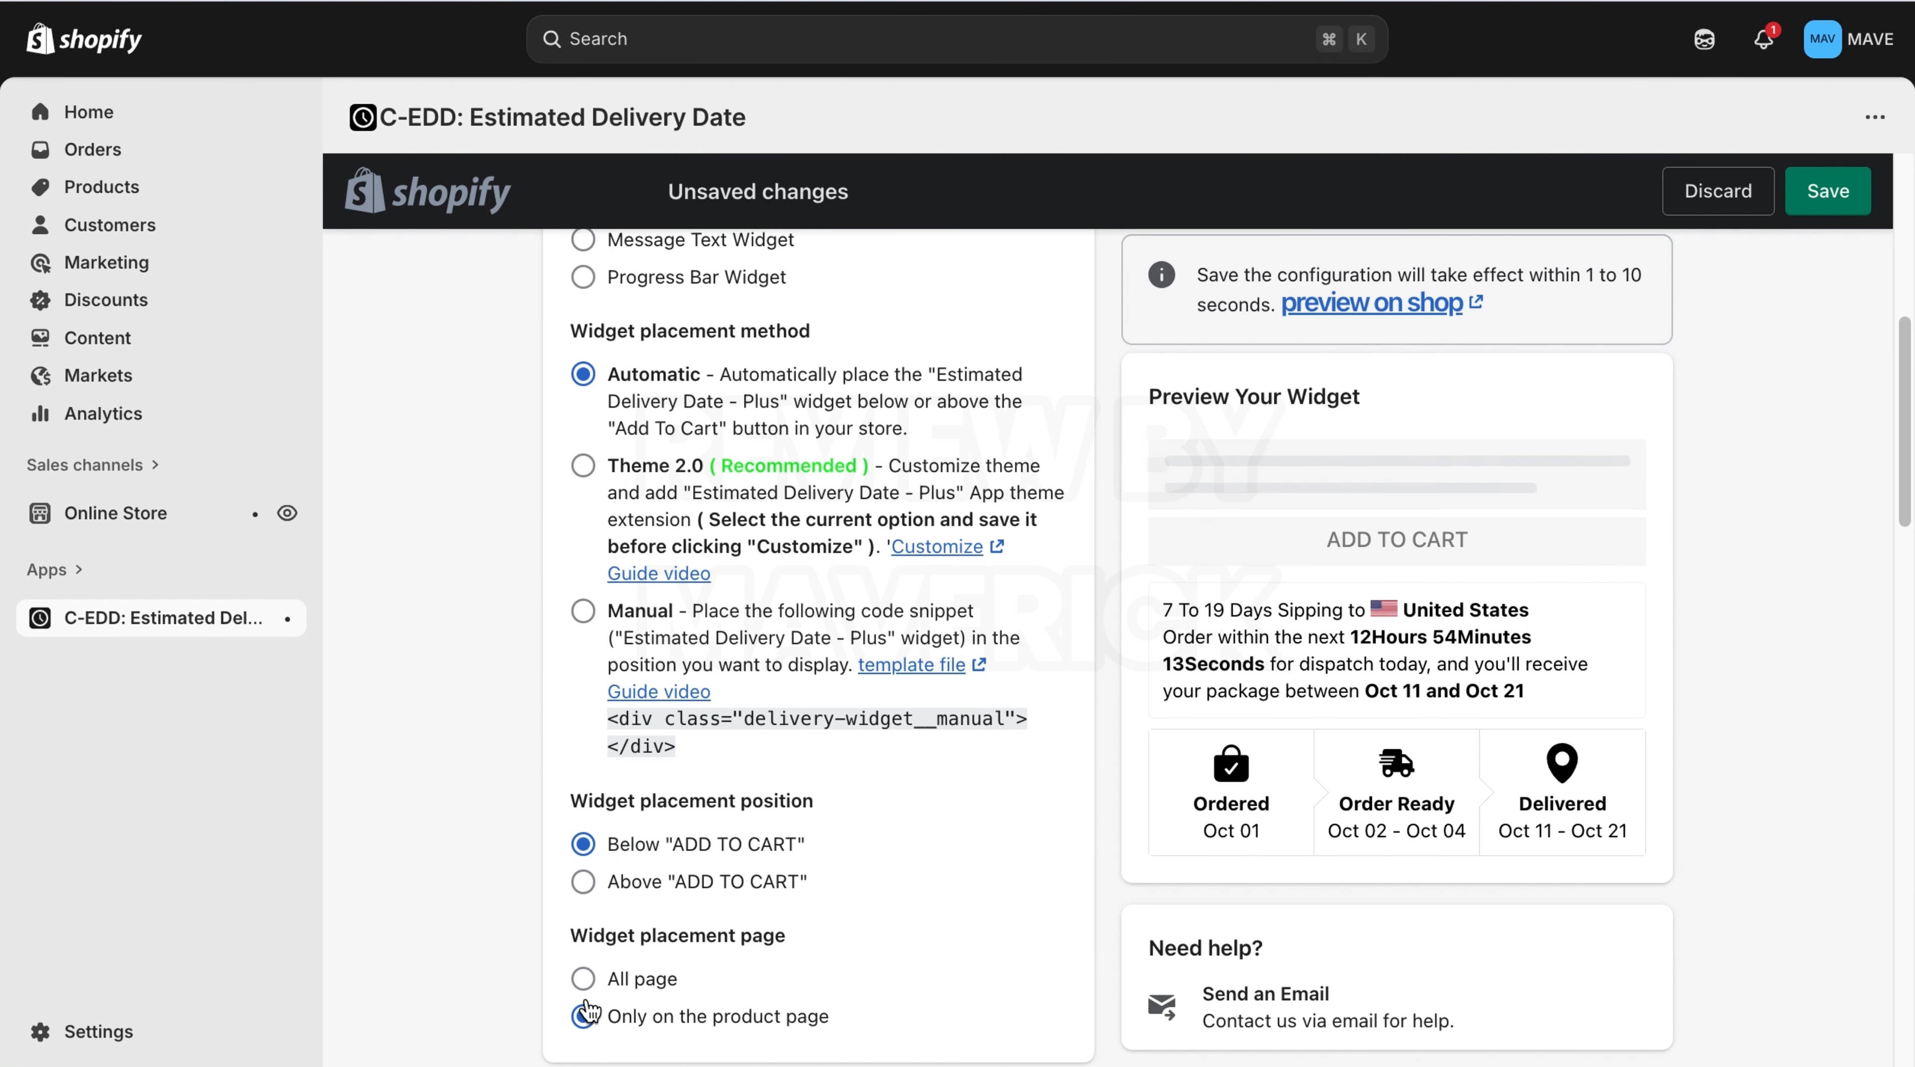
Try placing the widget on all pages, then revert to only the product page.
click(582, 979)
click(584, 1016)
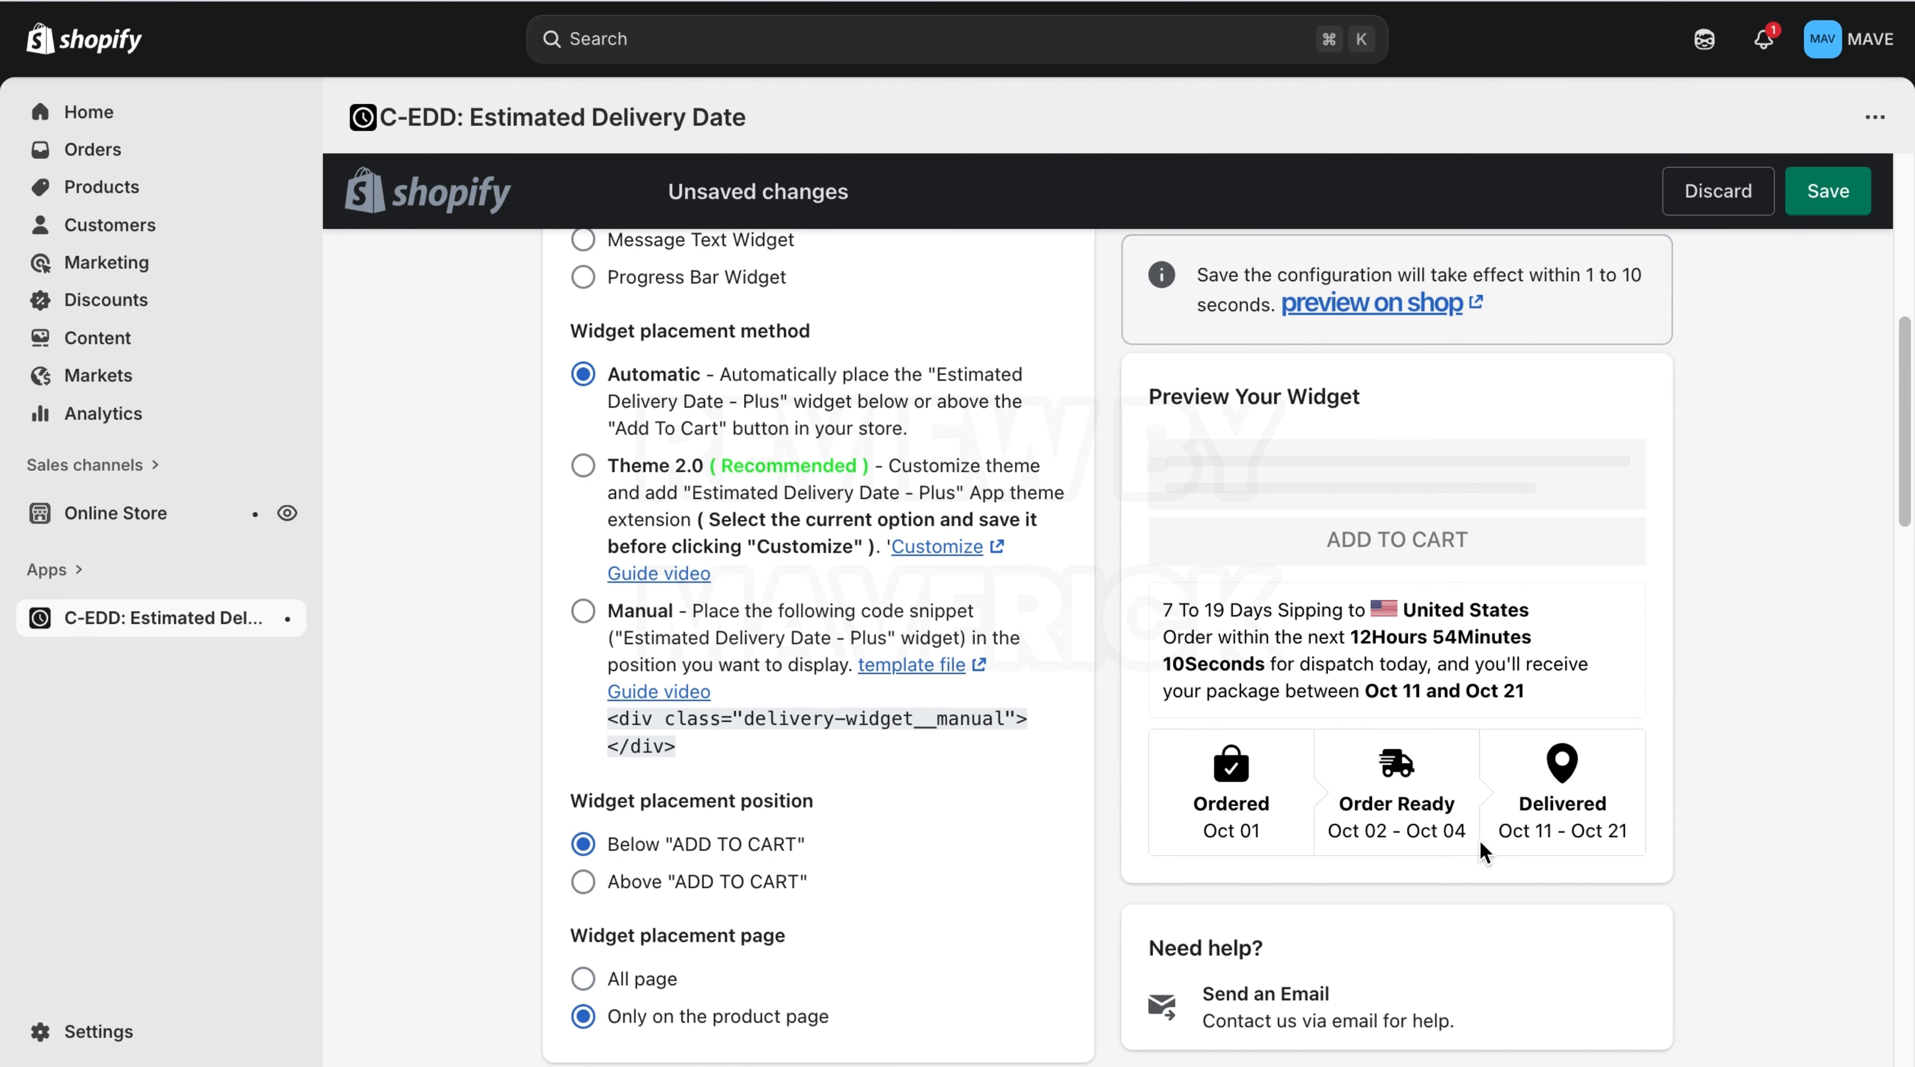
Set the progress bar icon color to red #ef2525 using the color picker.
drag(1904, 490, 1898, 823)
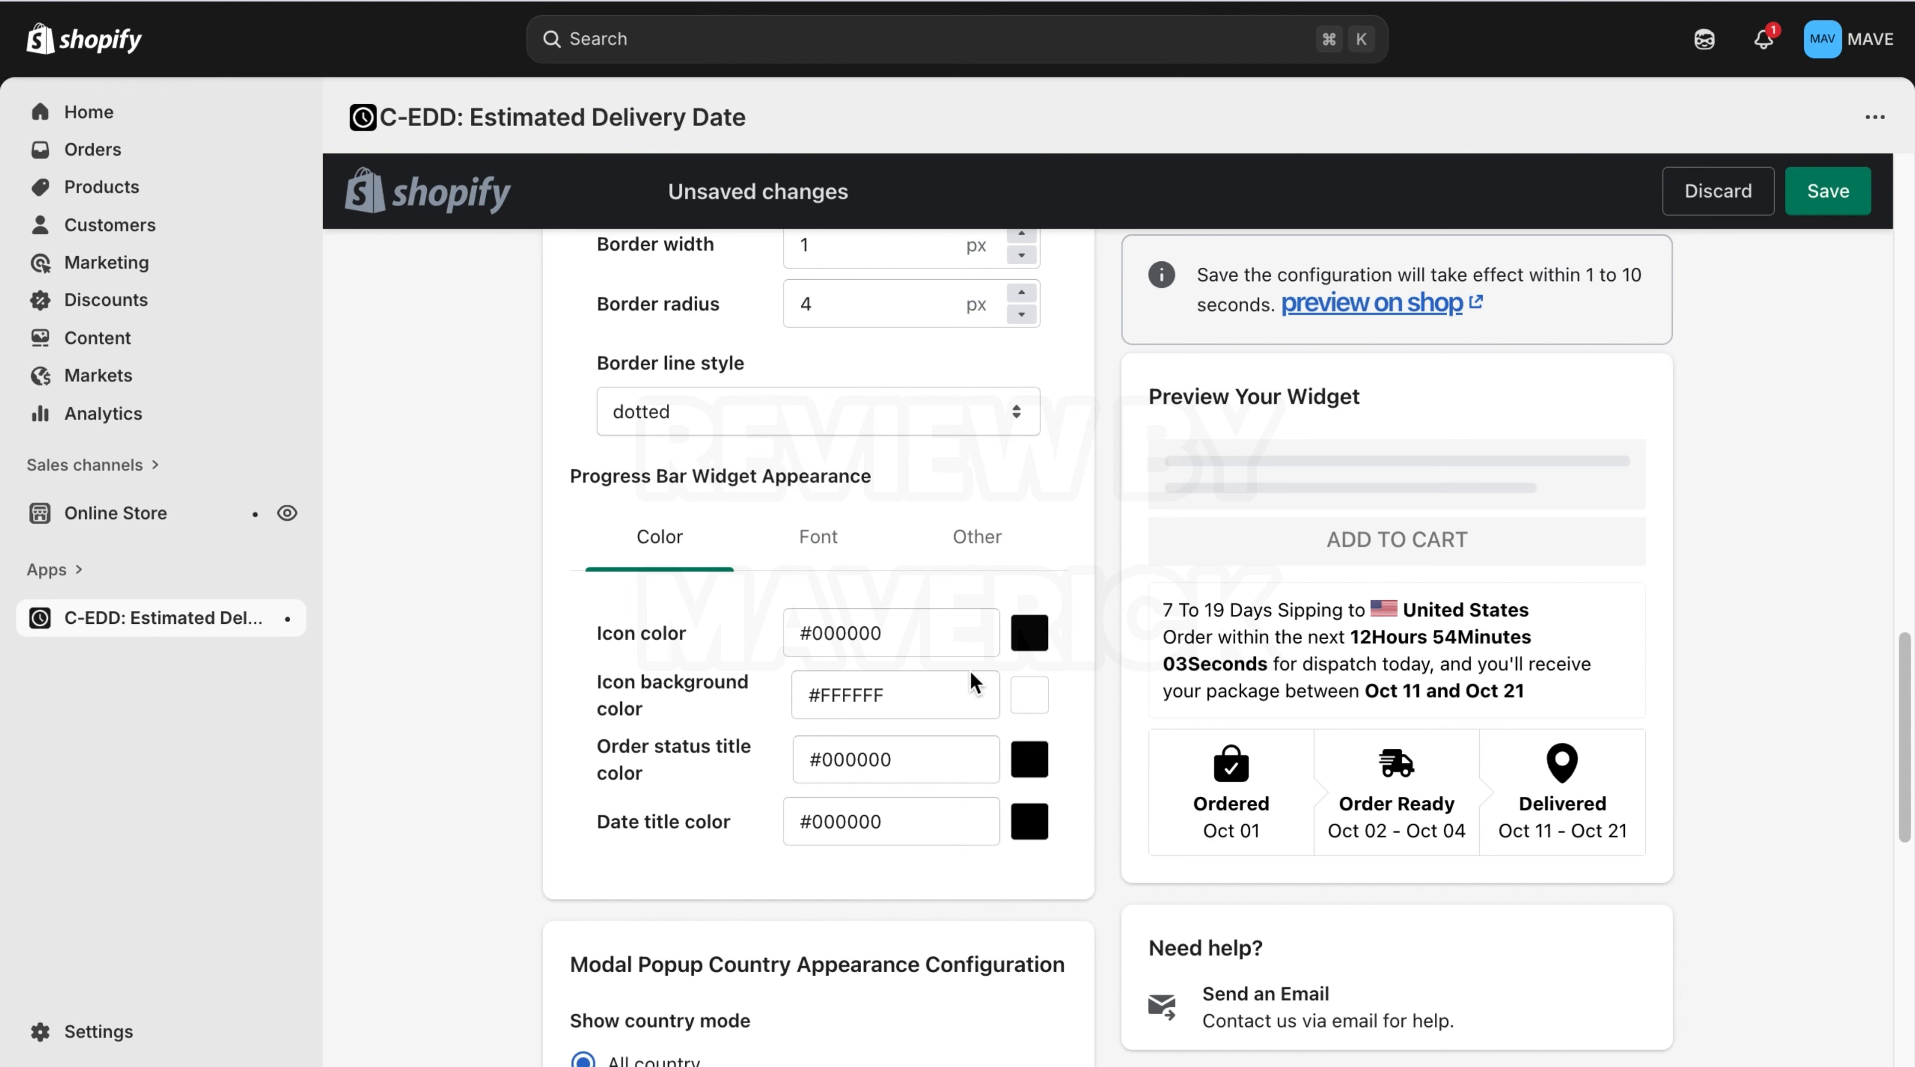
click(1026, 632)
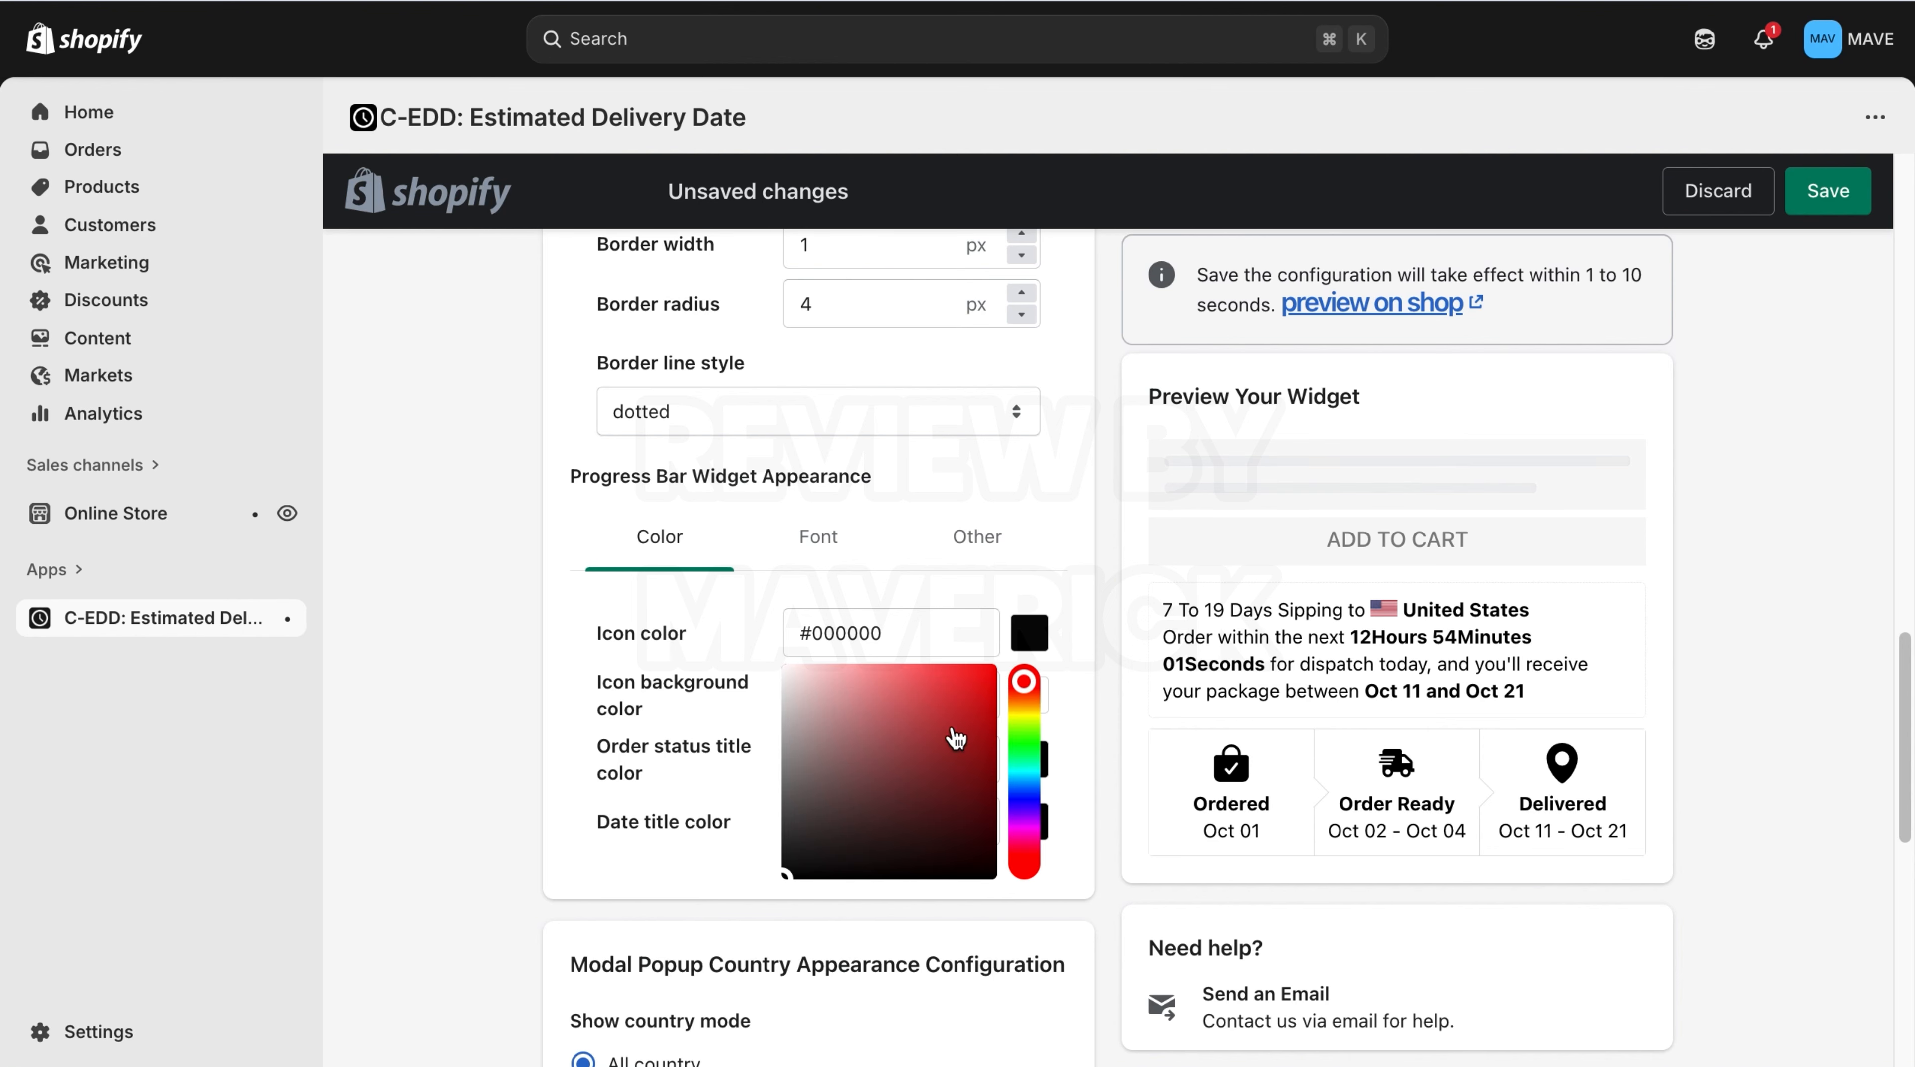
click(964, 678)
click(1029, 573)
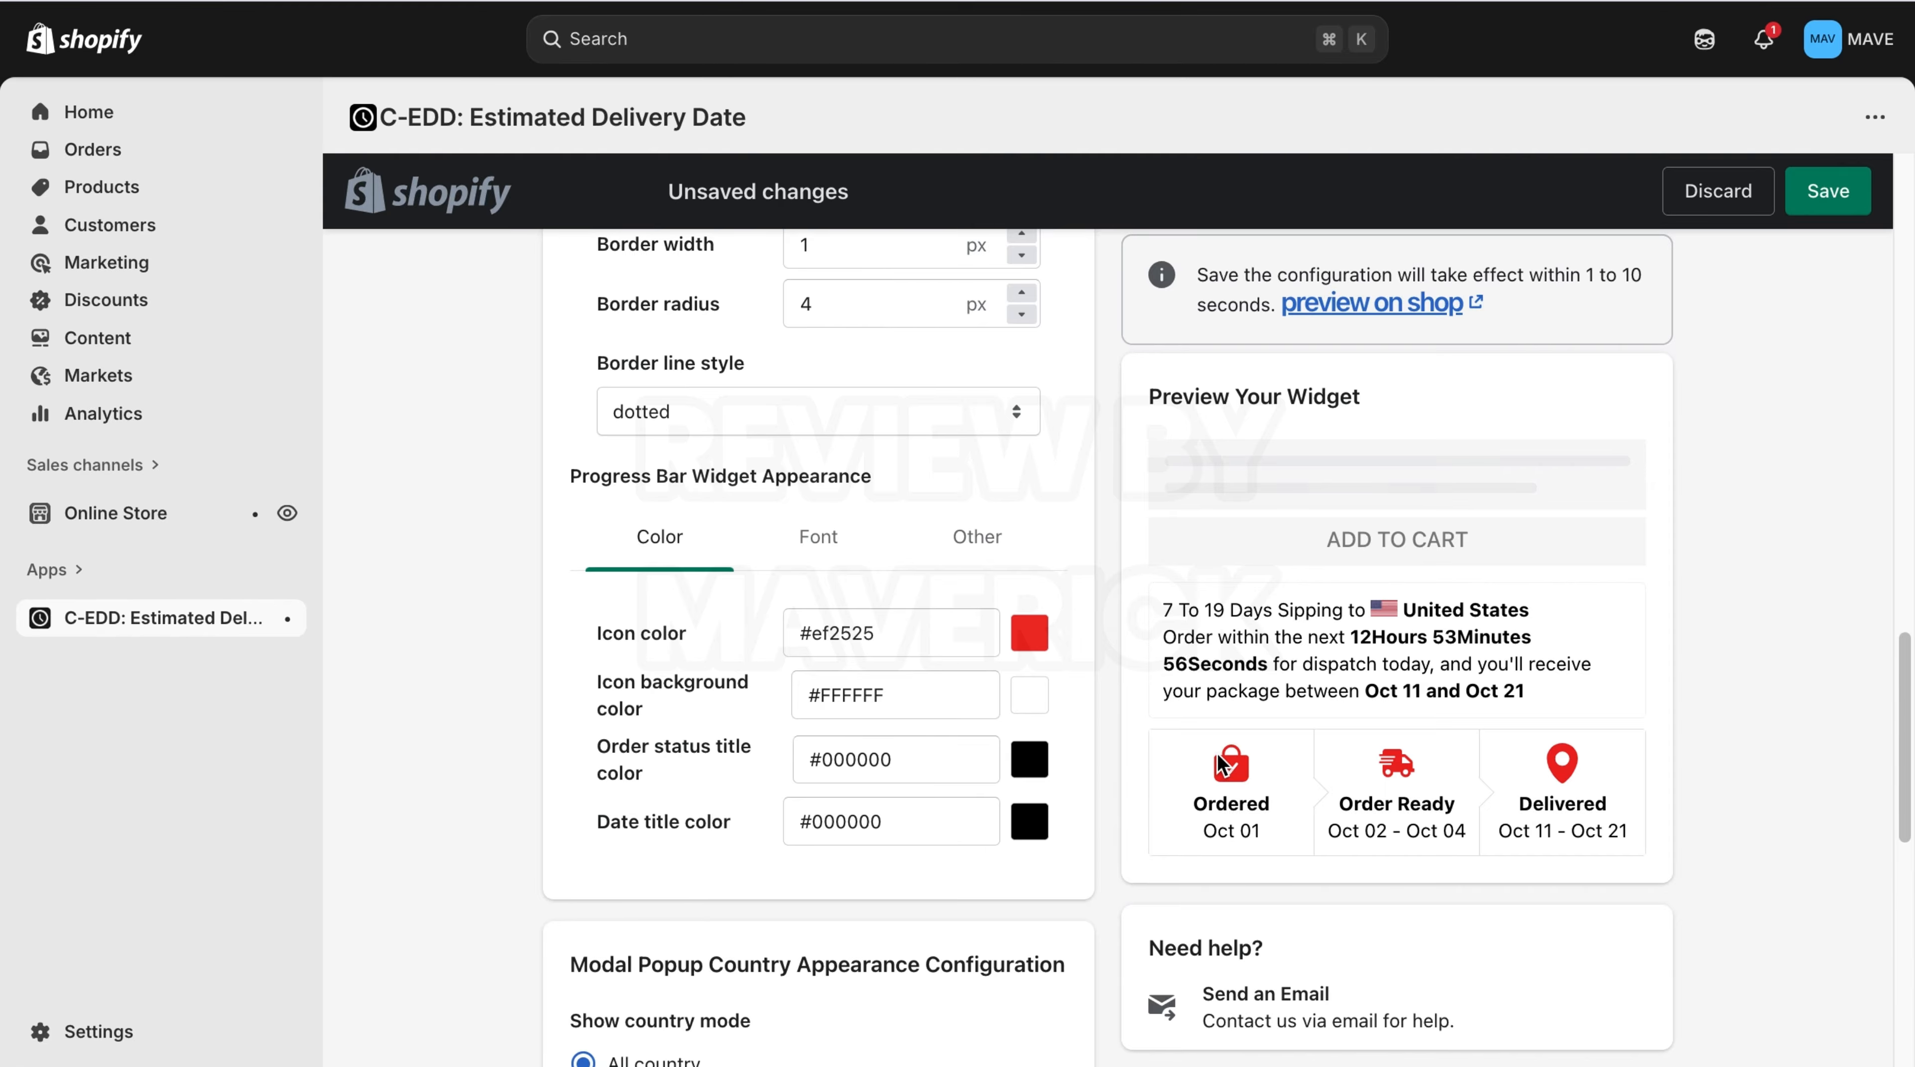
Set the progress bar date title color to red #ec1010 using the color picker.
click(1035, 836)
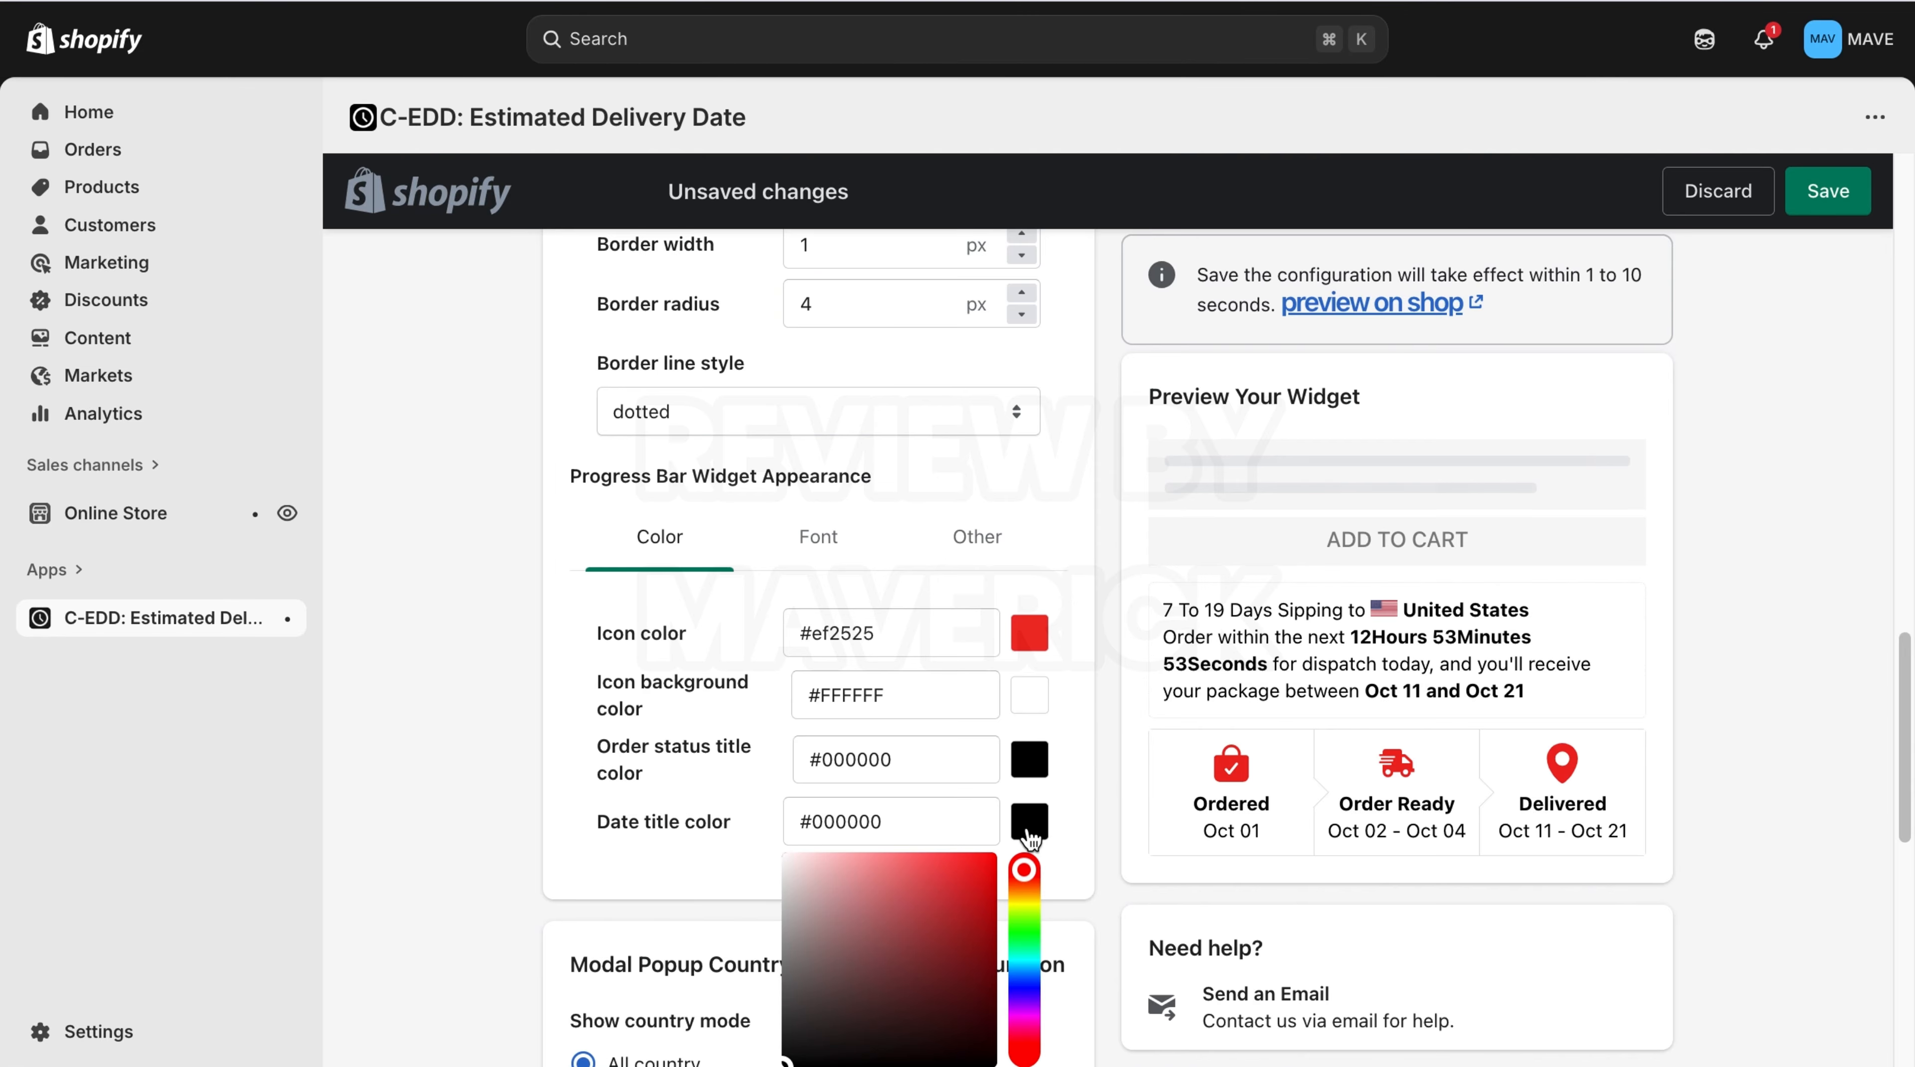
click(982, 835)
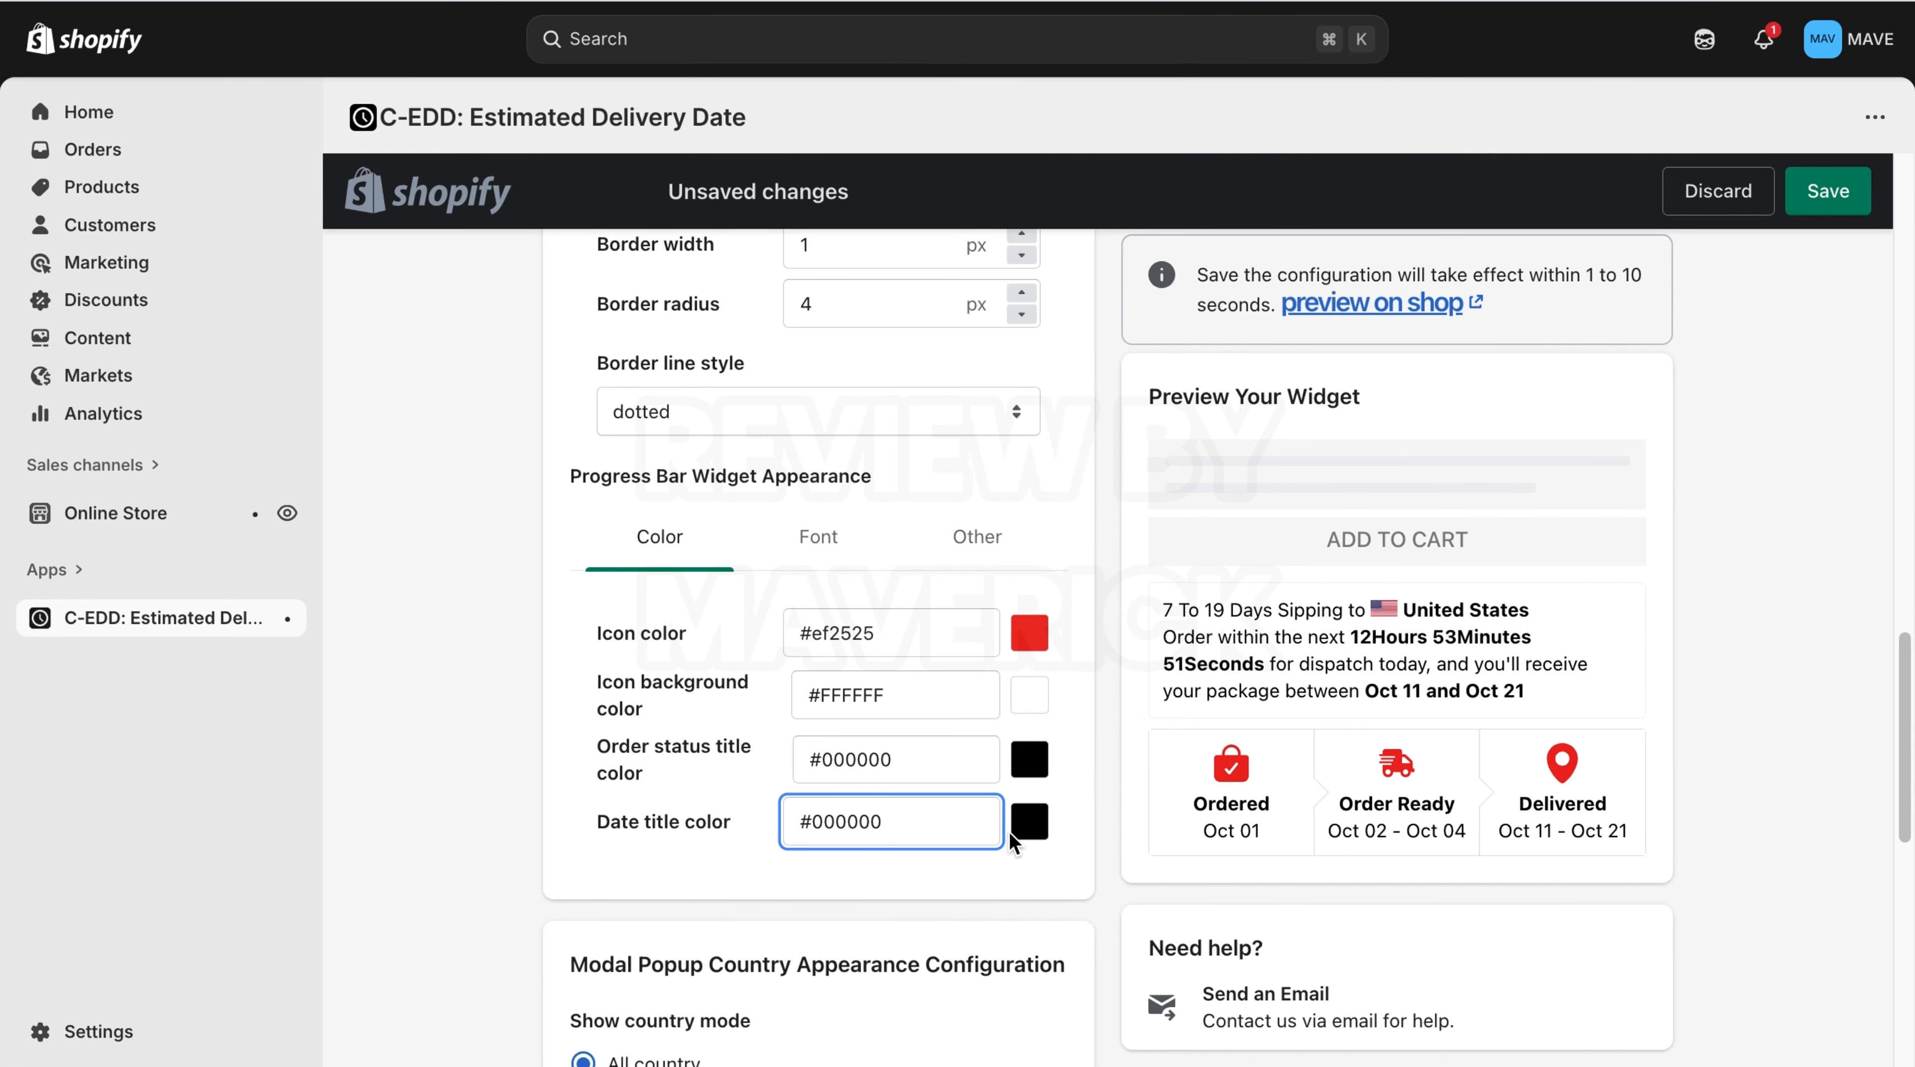
click(1008, 832)
click(1027, 826)
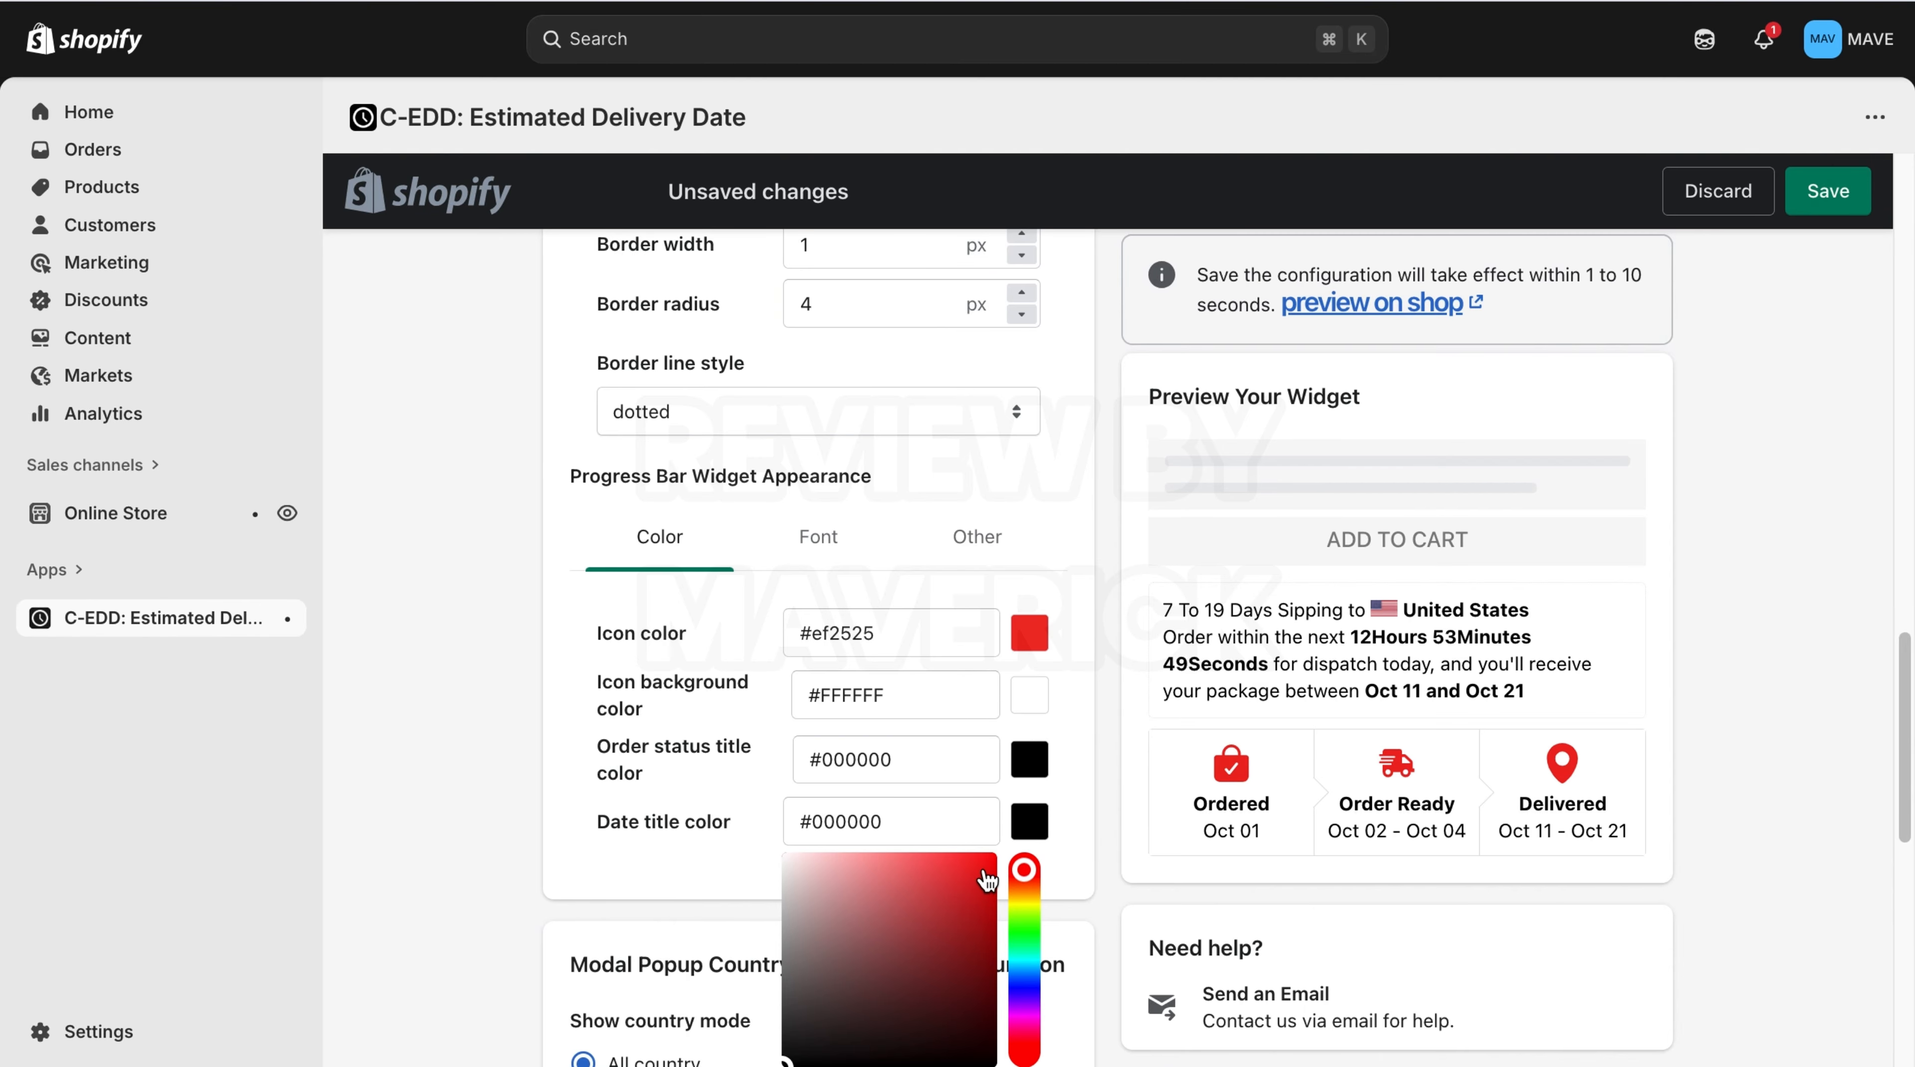
click(981, 868)
click(1108, 810)
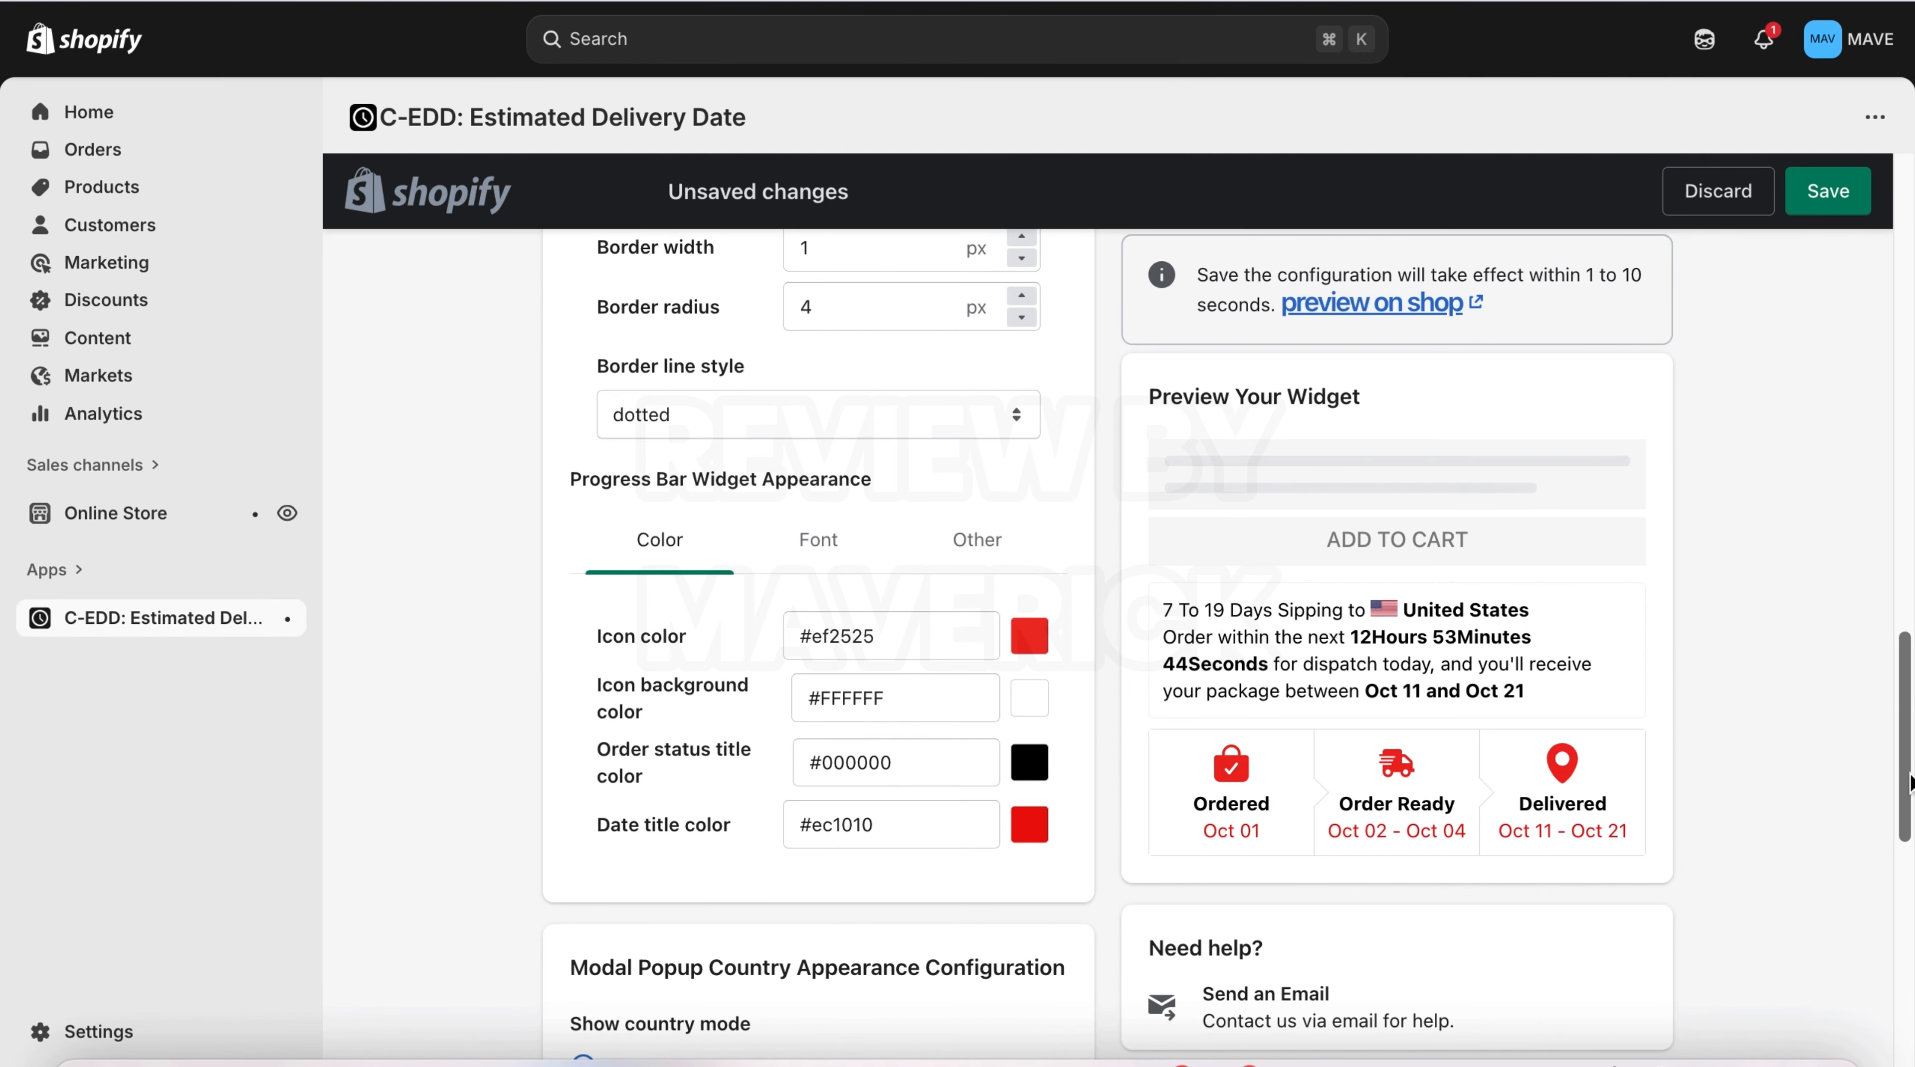
Try showing only added countries in the country popup, then revert to all countries.
drag(1908, 725, 1895, 894)
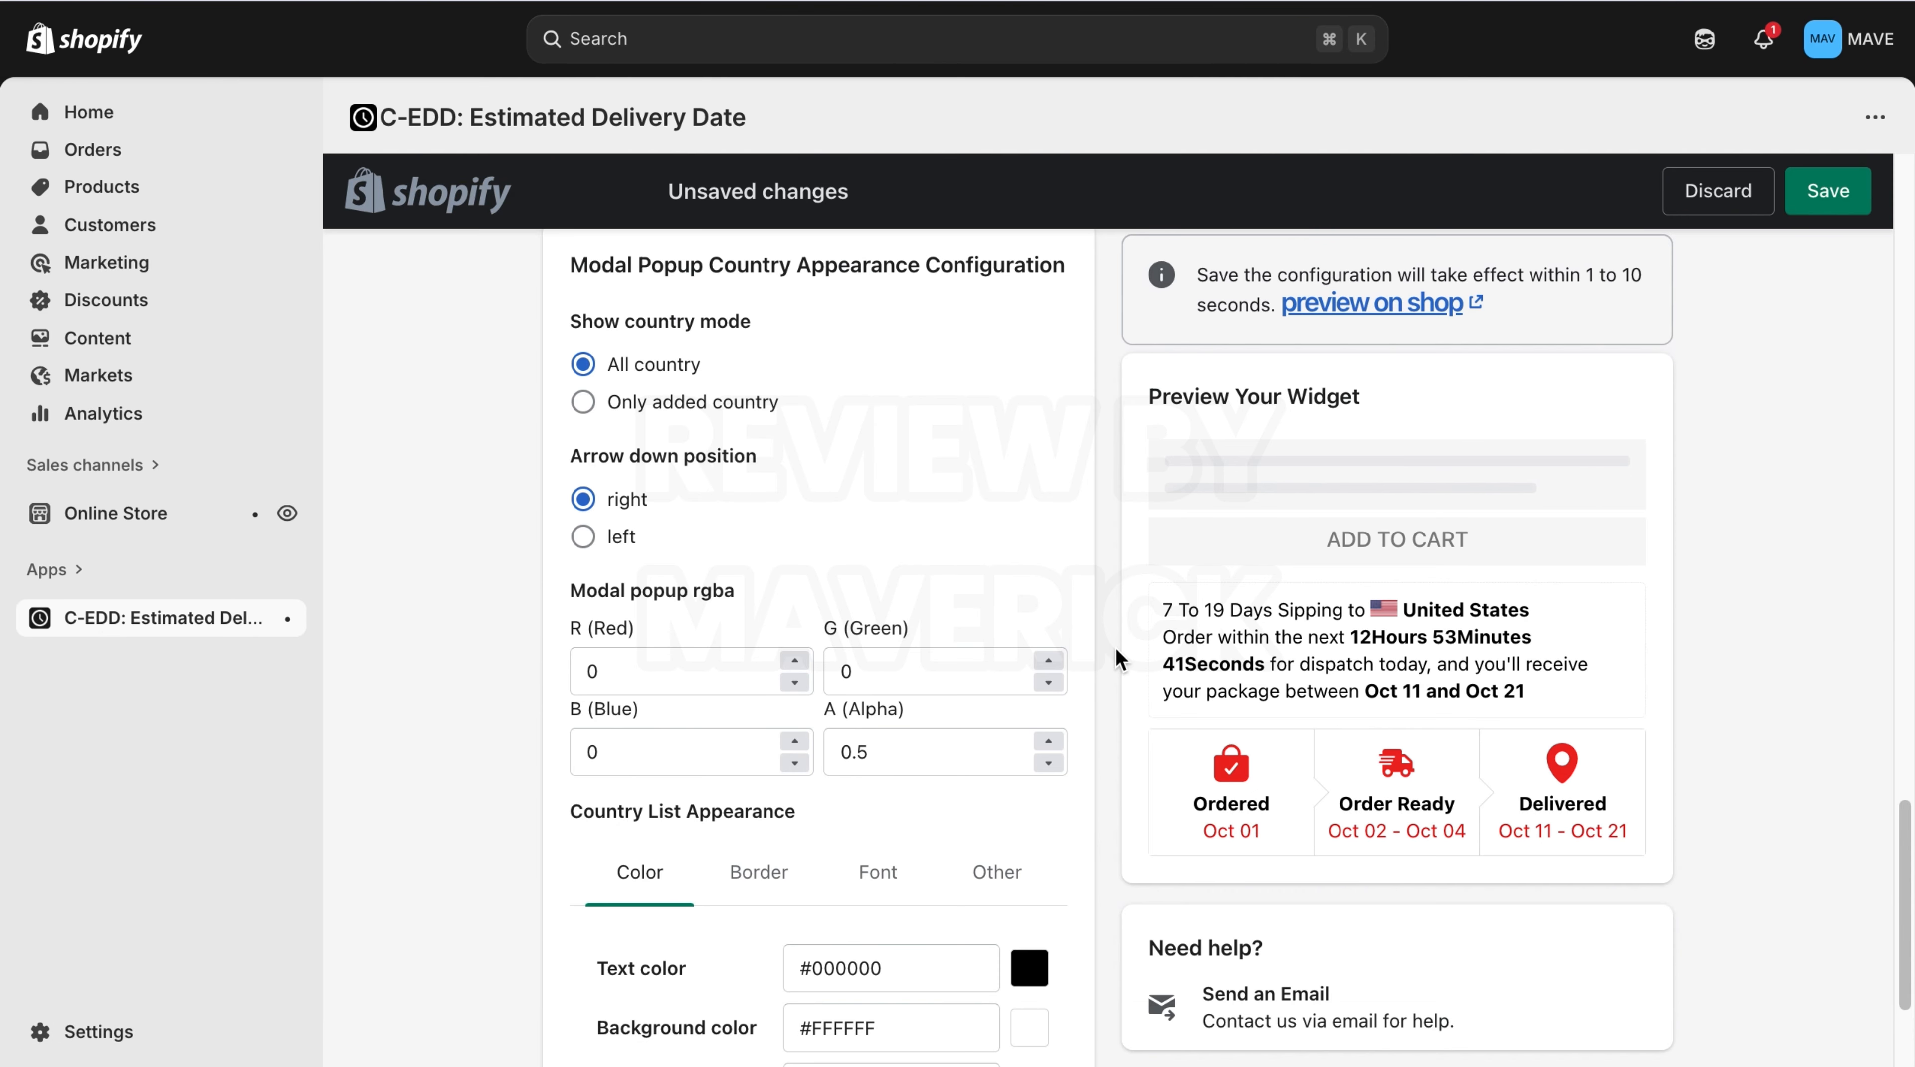
click(583, 403)
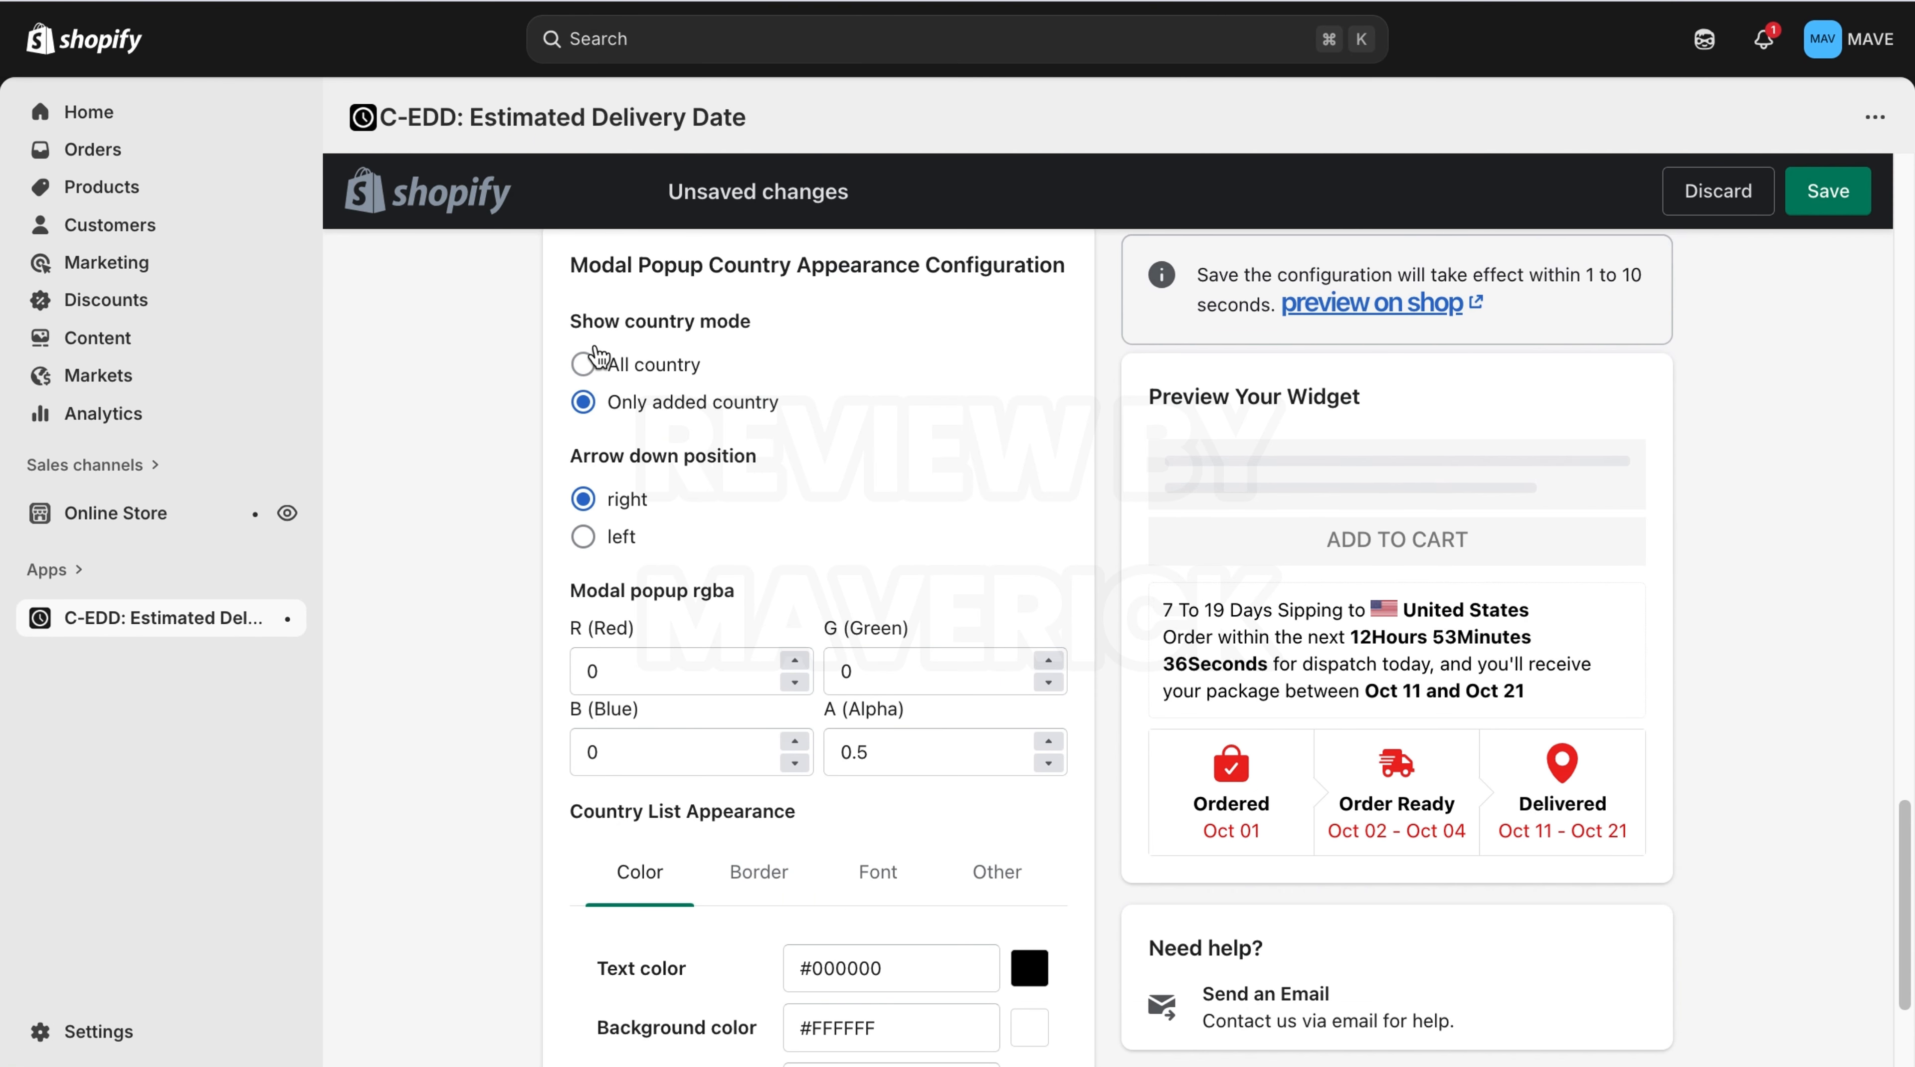
click(609, 366)
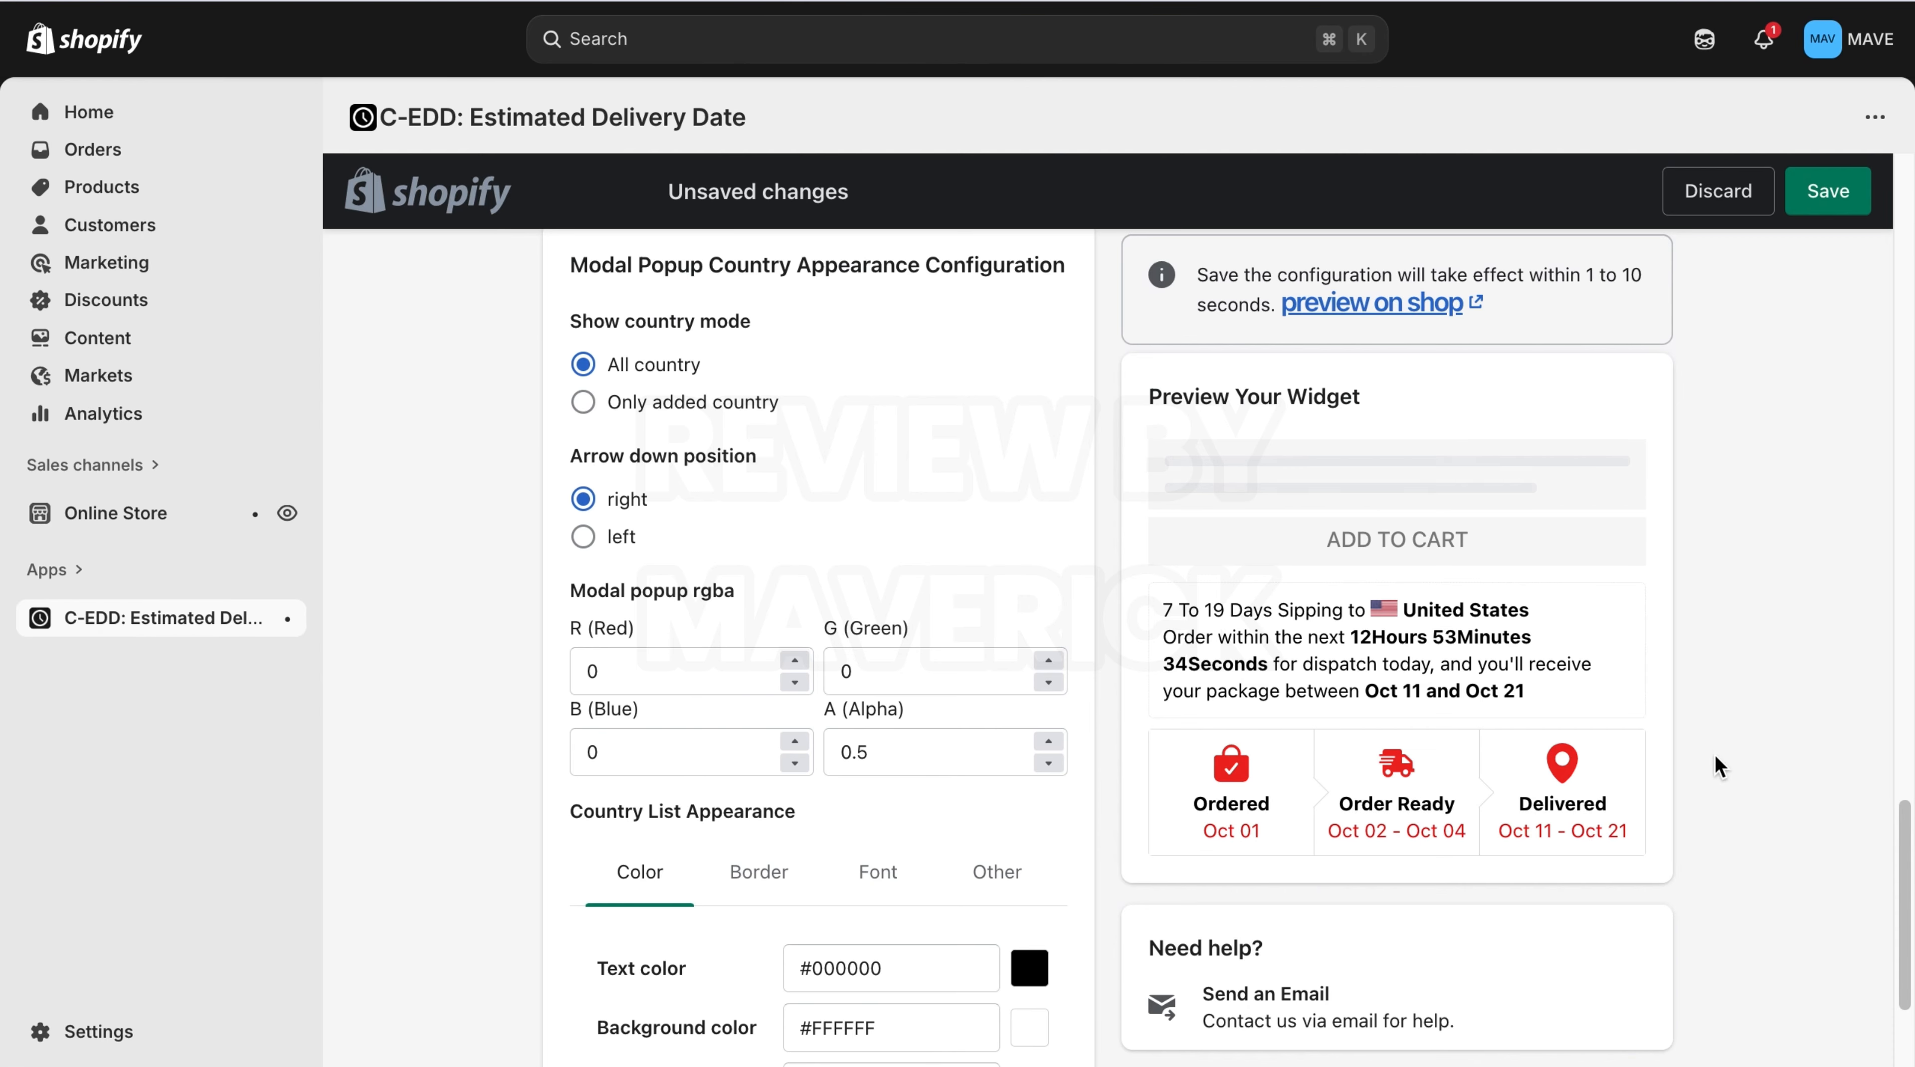
Set the country list text color to red #f21010 using the color picker.
drag(1903, 940, 1903, 956)
scroll(1904, 965, down, 2)
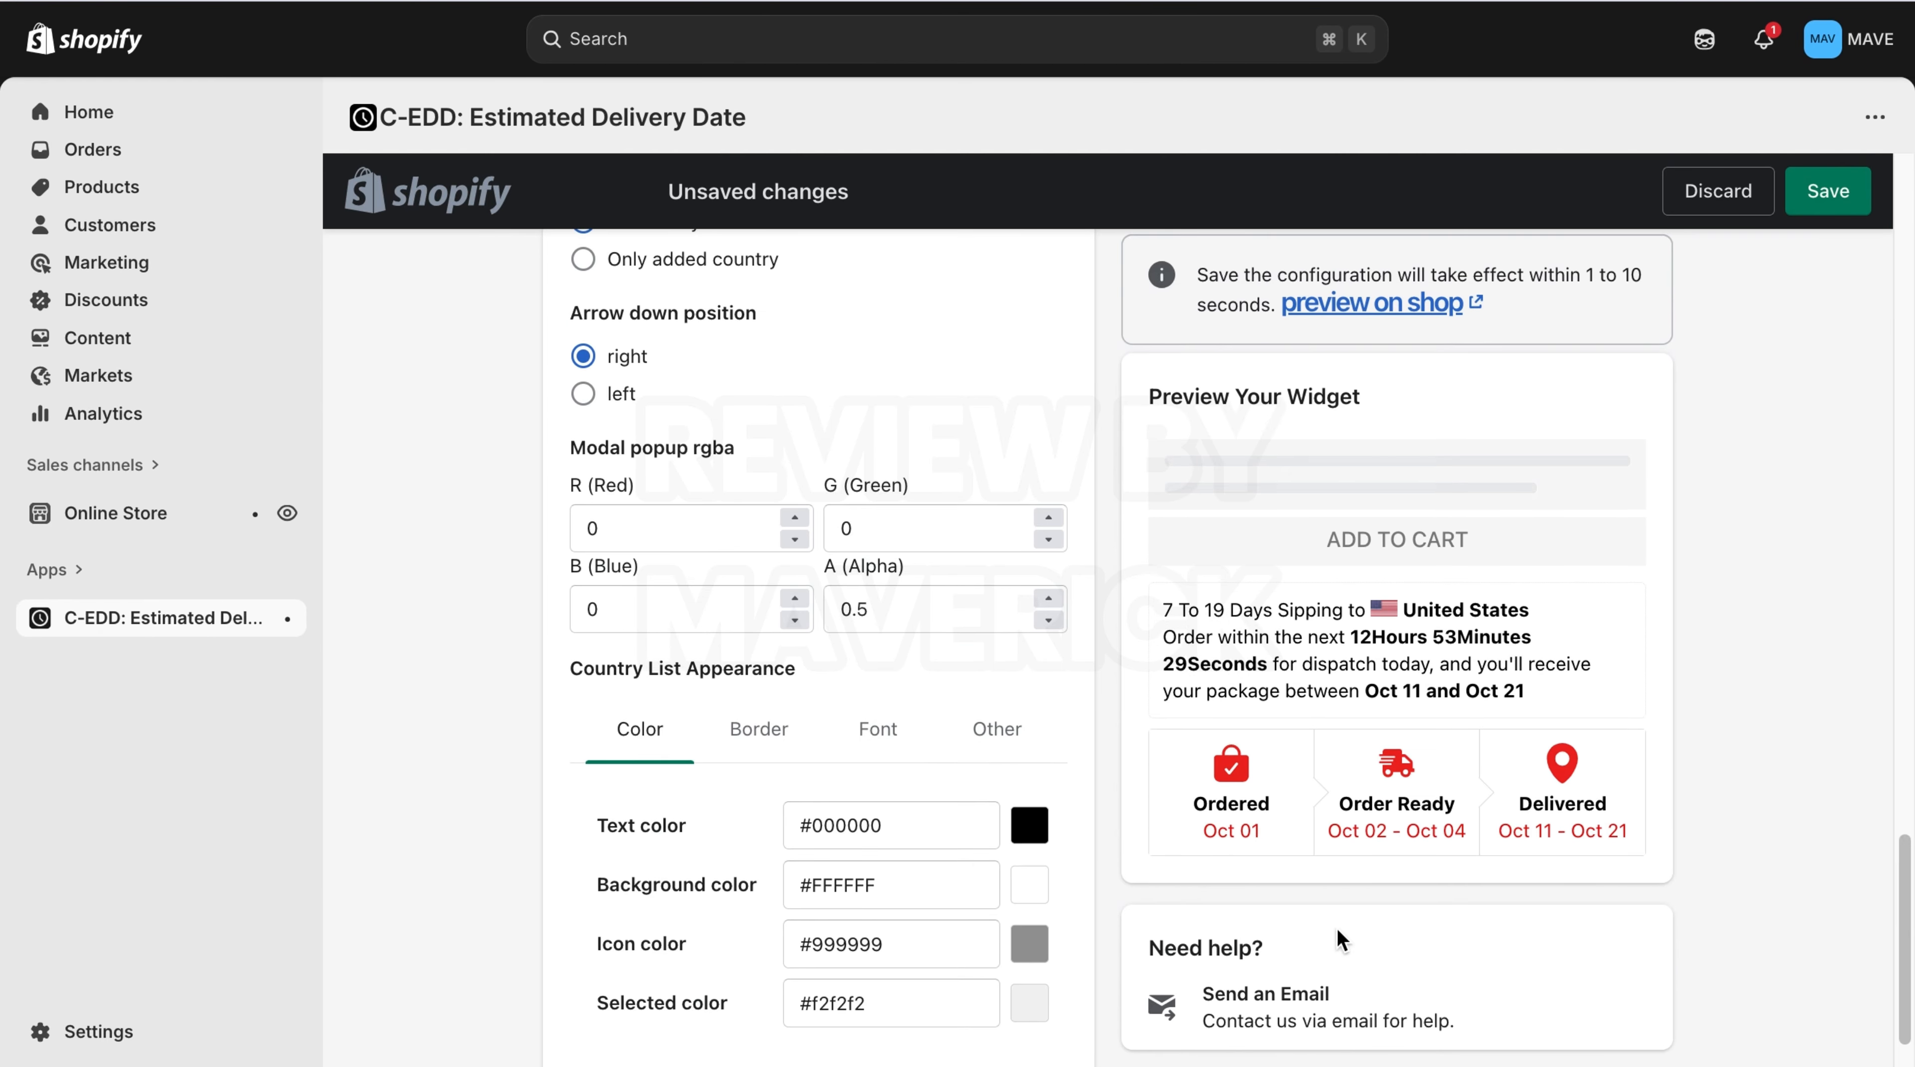
click(1019, 839)
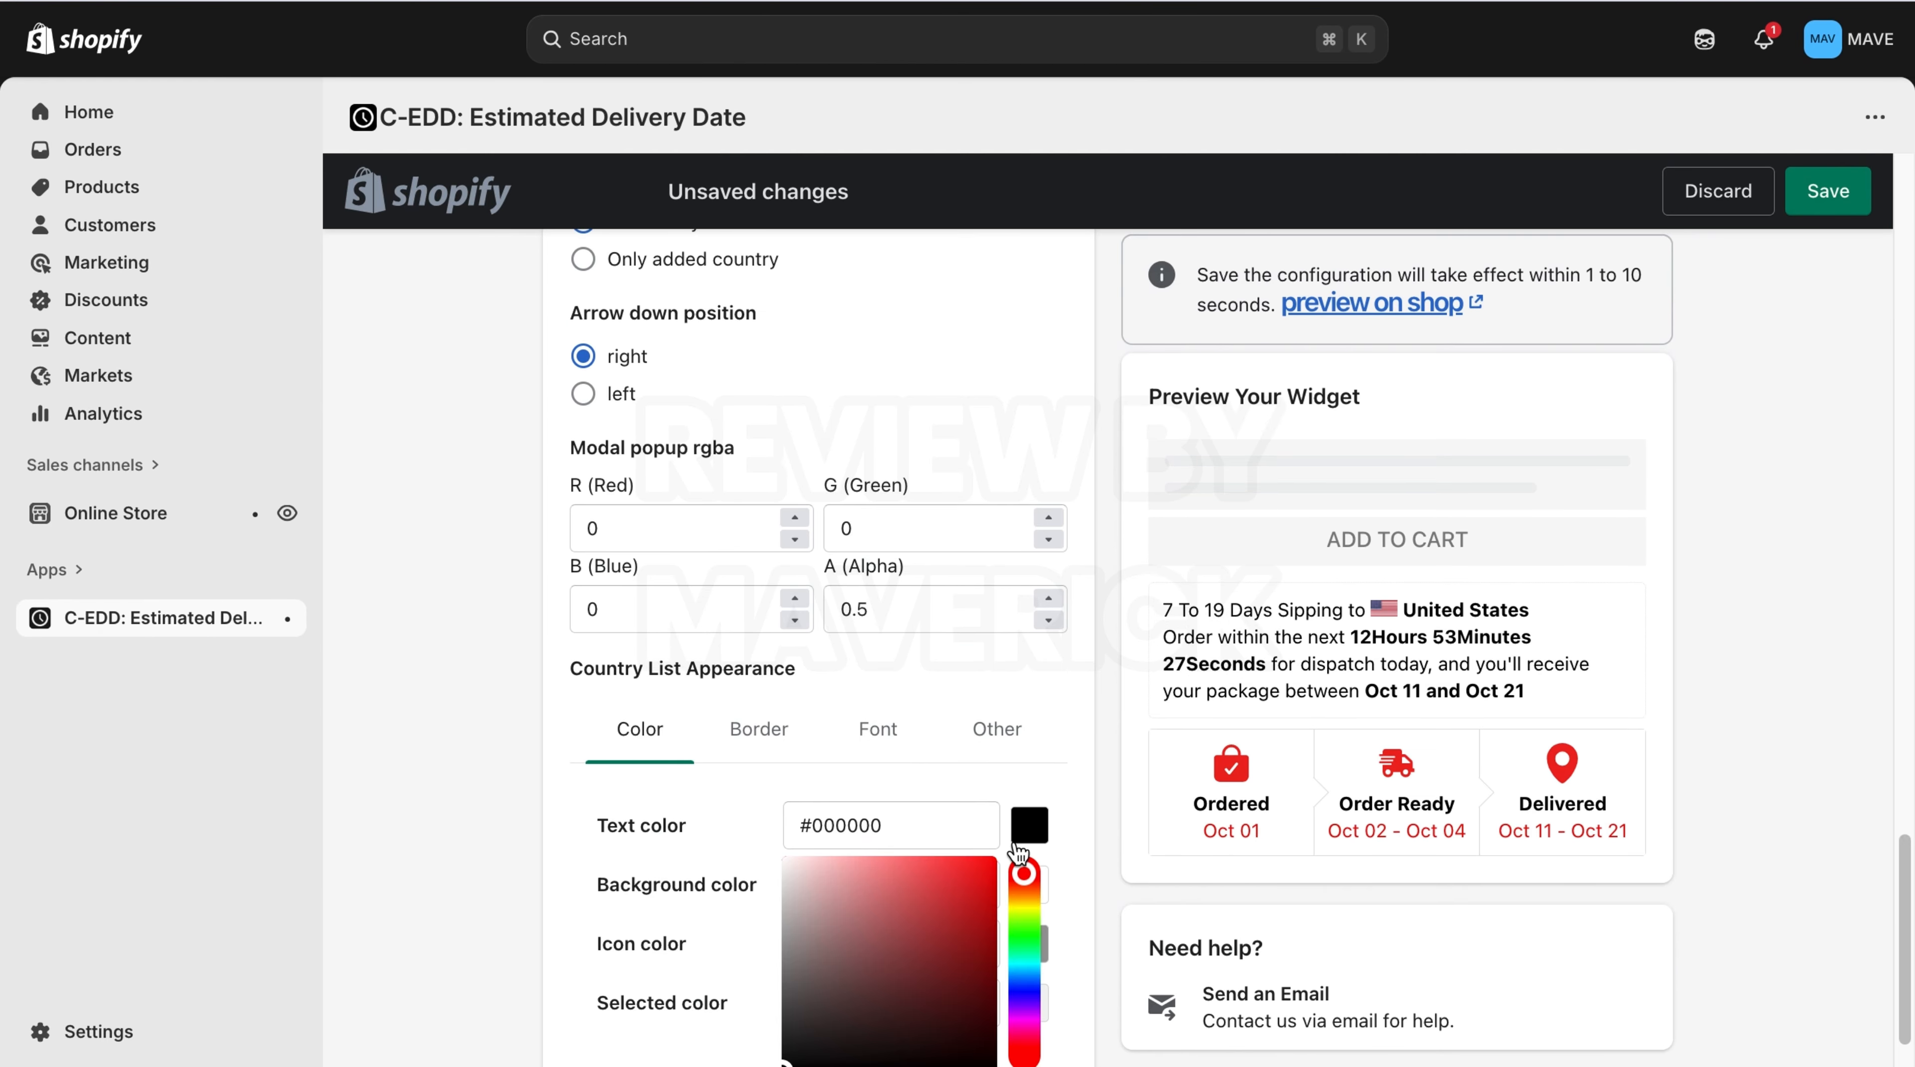
click(990, 873)
click(1059, 826)
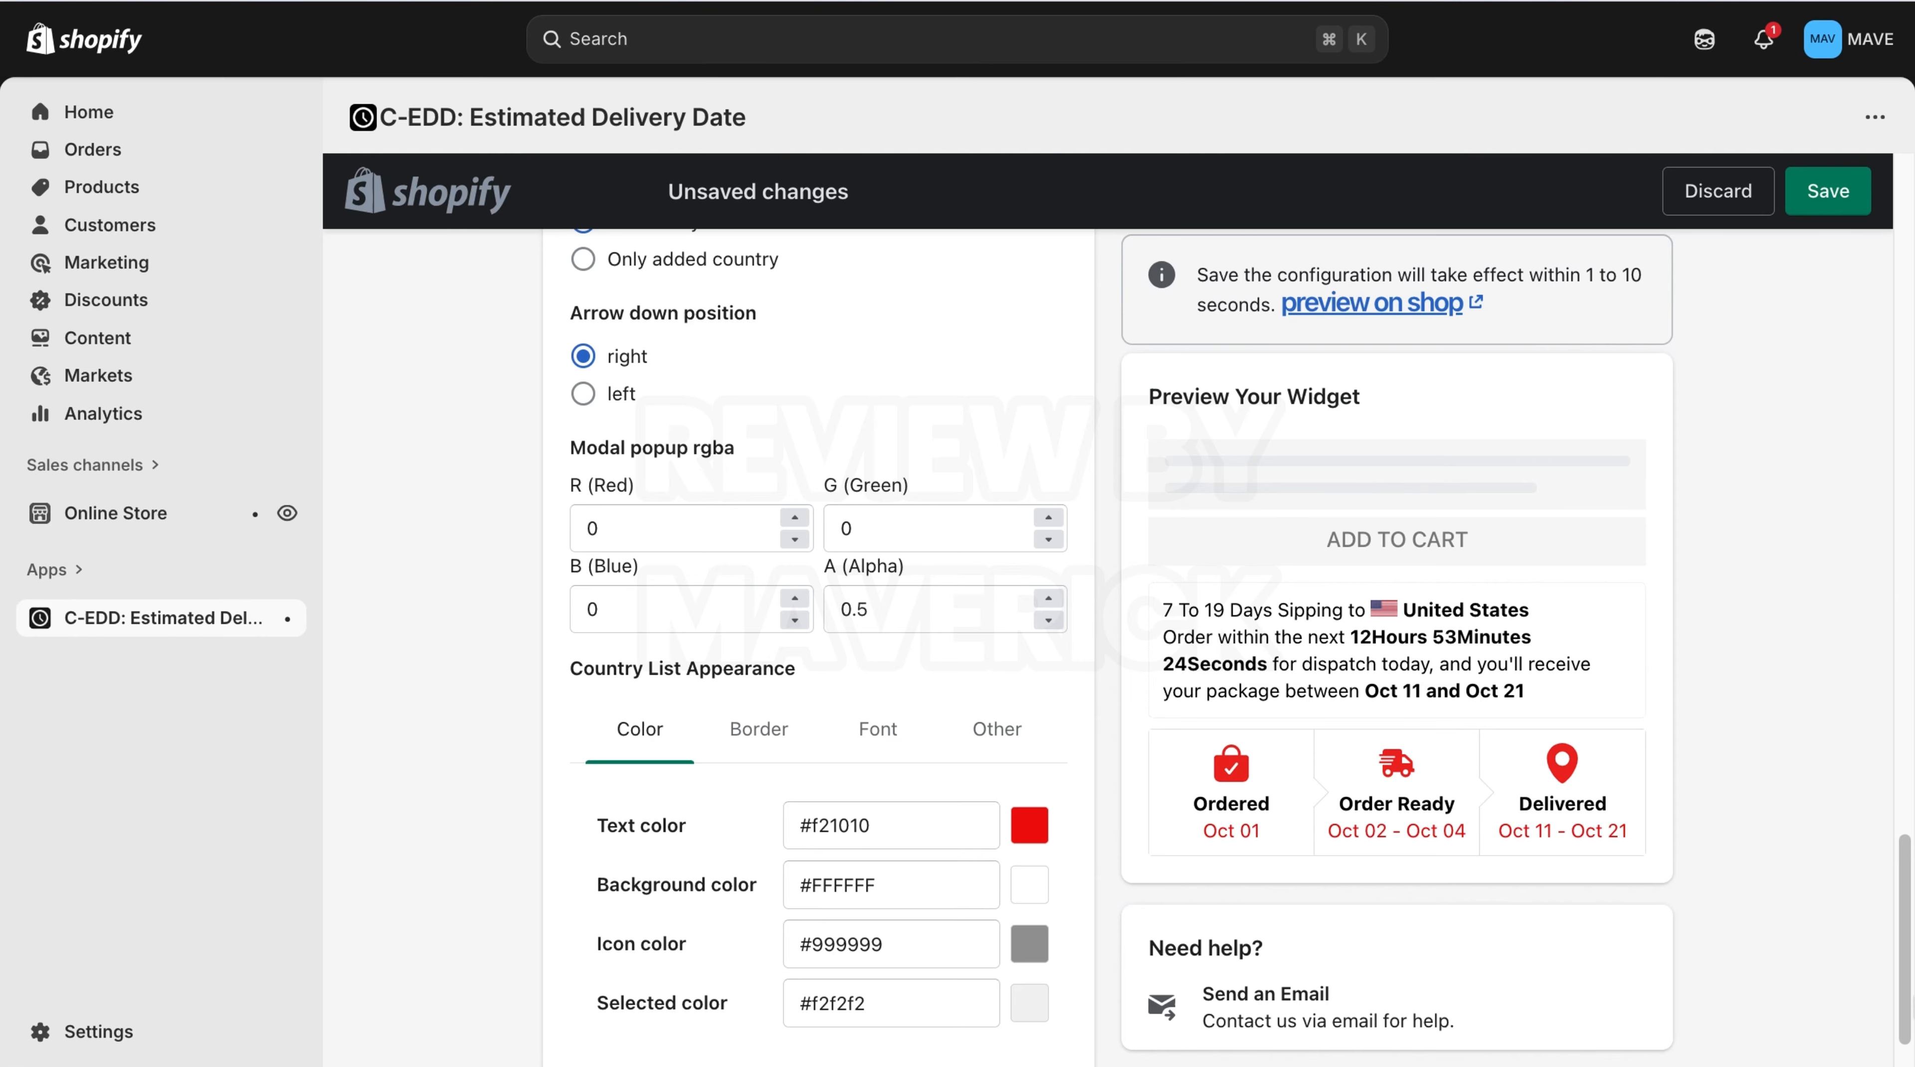
Save the widget configuration changes.
click(1902, 738)
drag(1902, 739, 1899, 284)
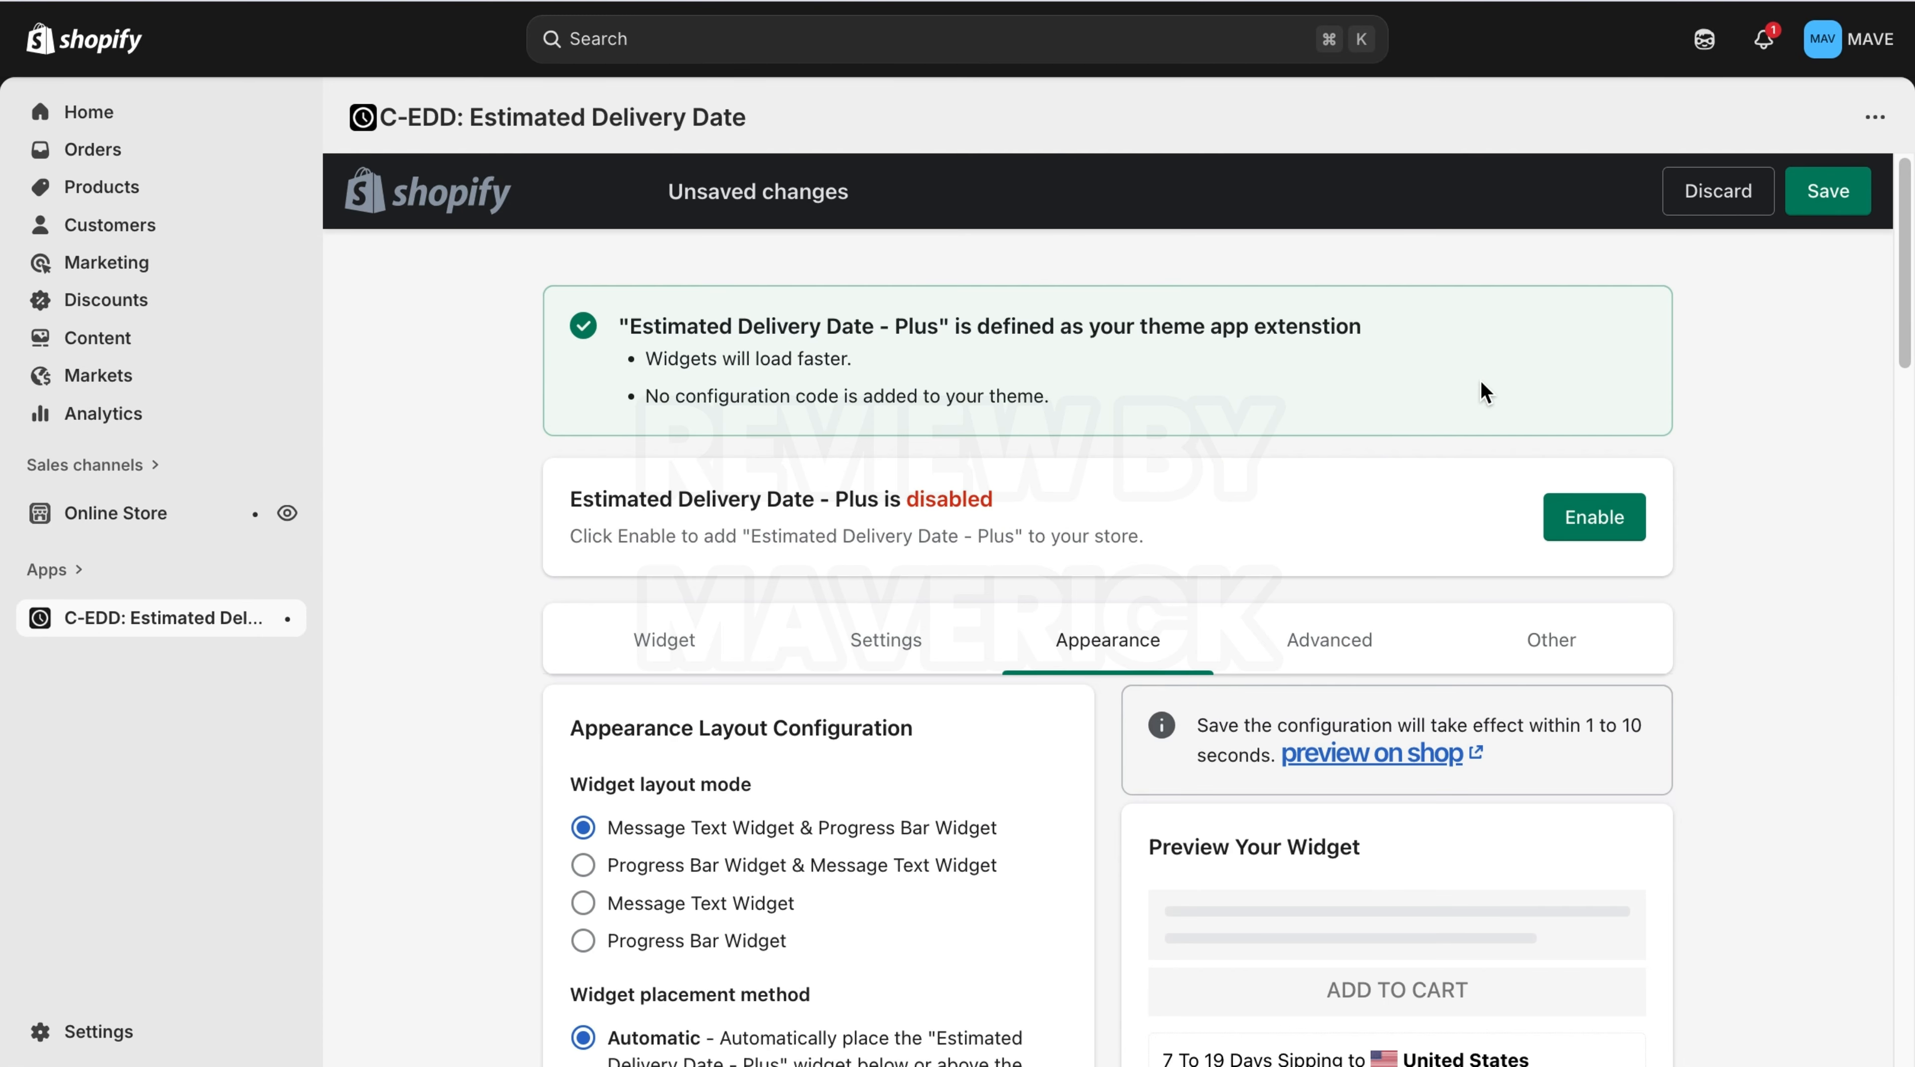
click(1336, 661)
drag(1904, 402, 1877, 340)
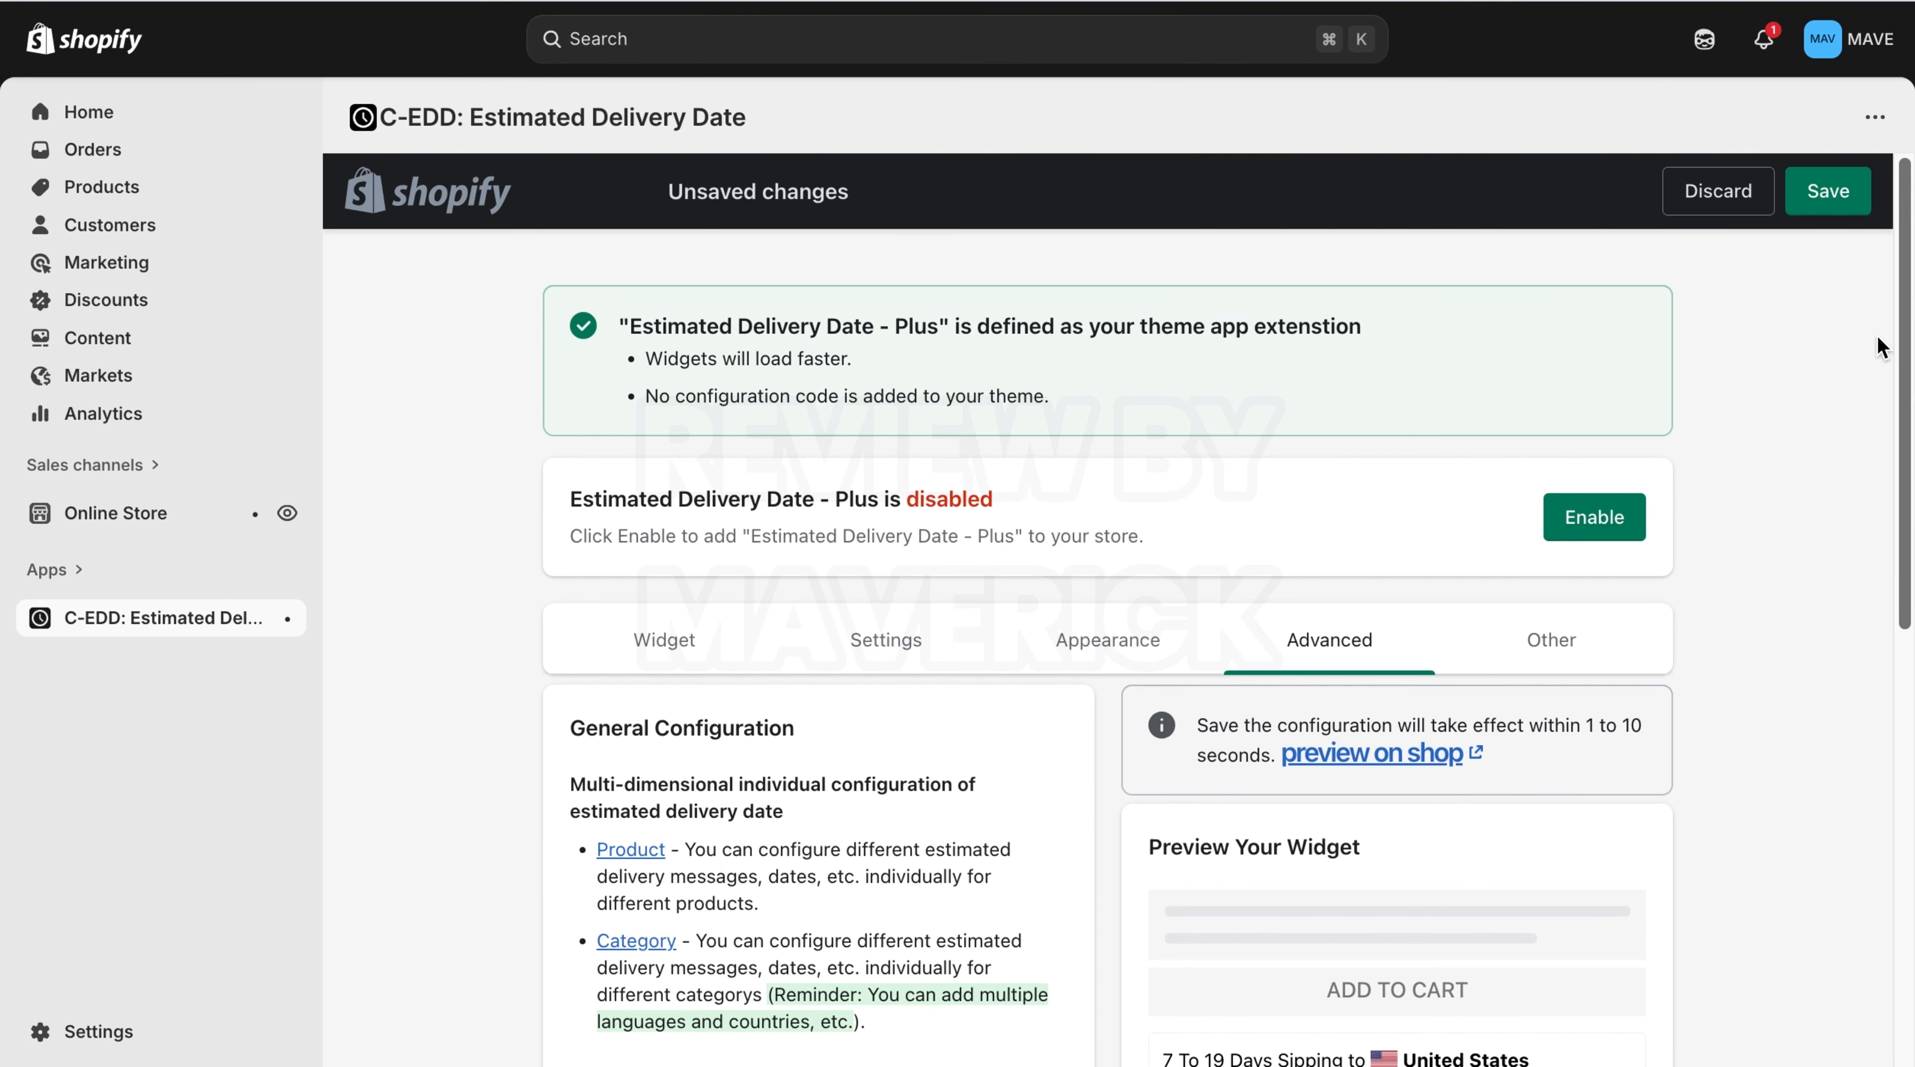
click(1832, 193)
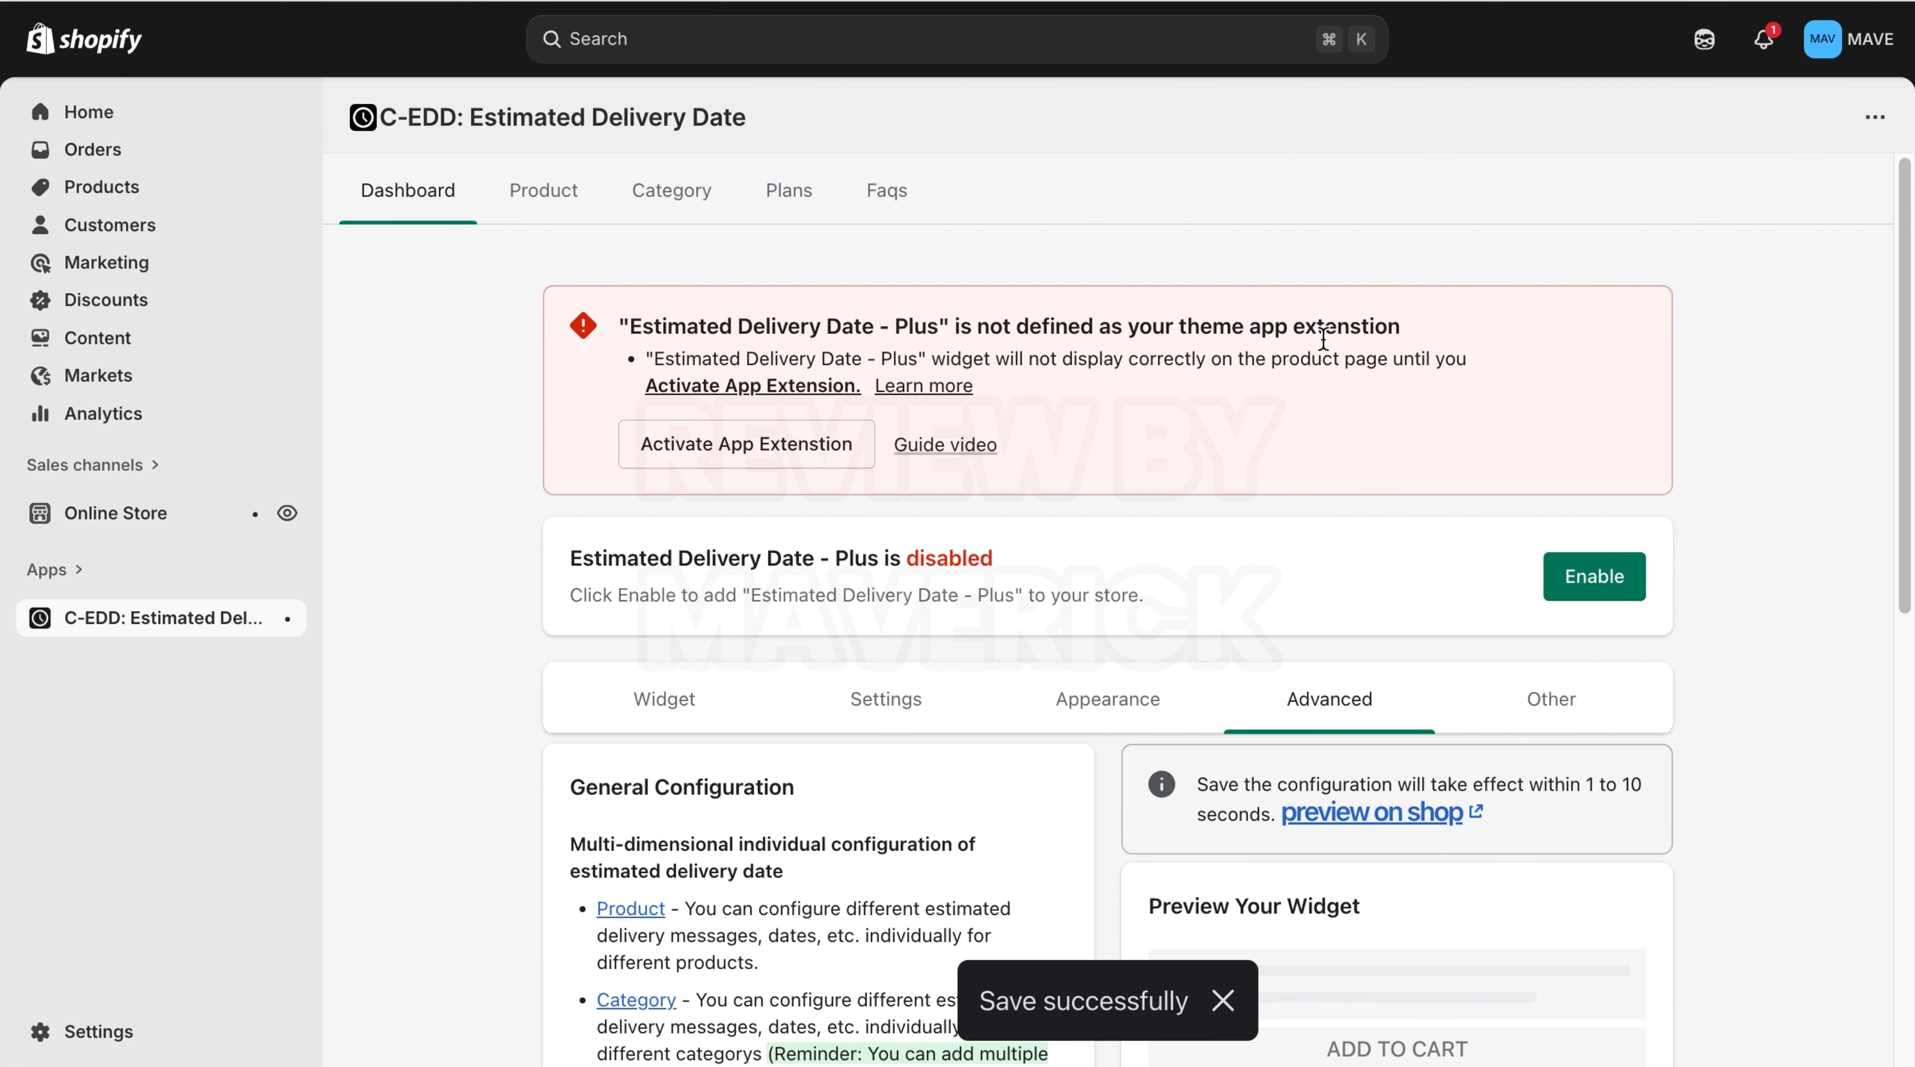
Enable Estimated Delivery Date - Plus in the store, disabling and re-enabling it once.
click(1578, 586)
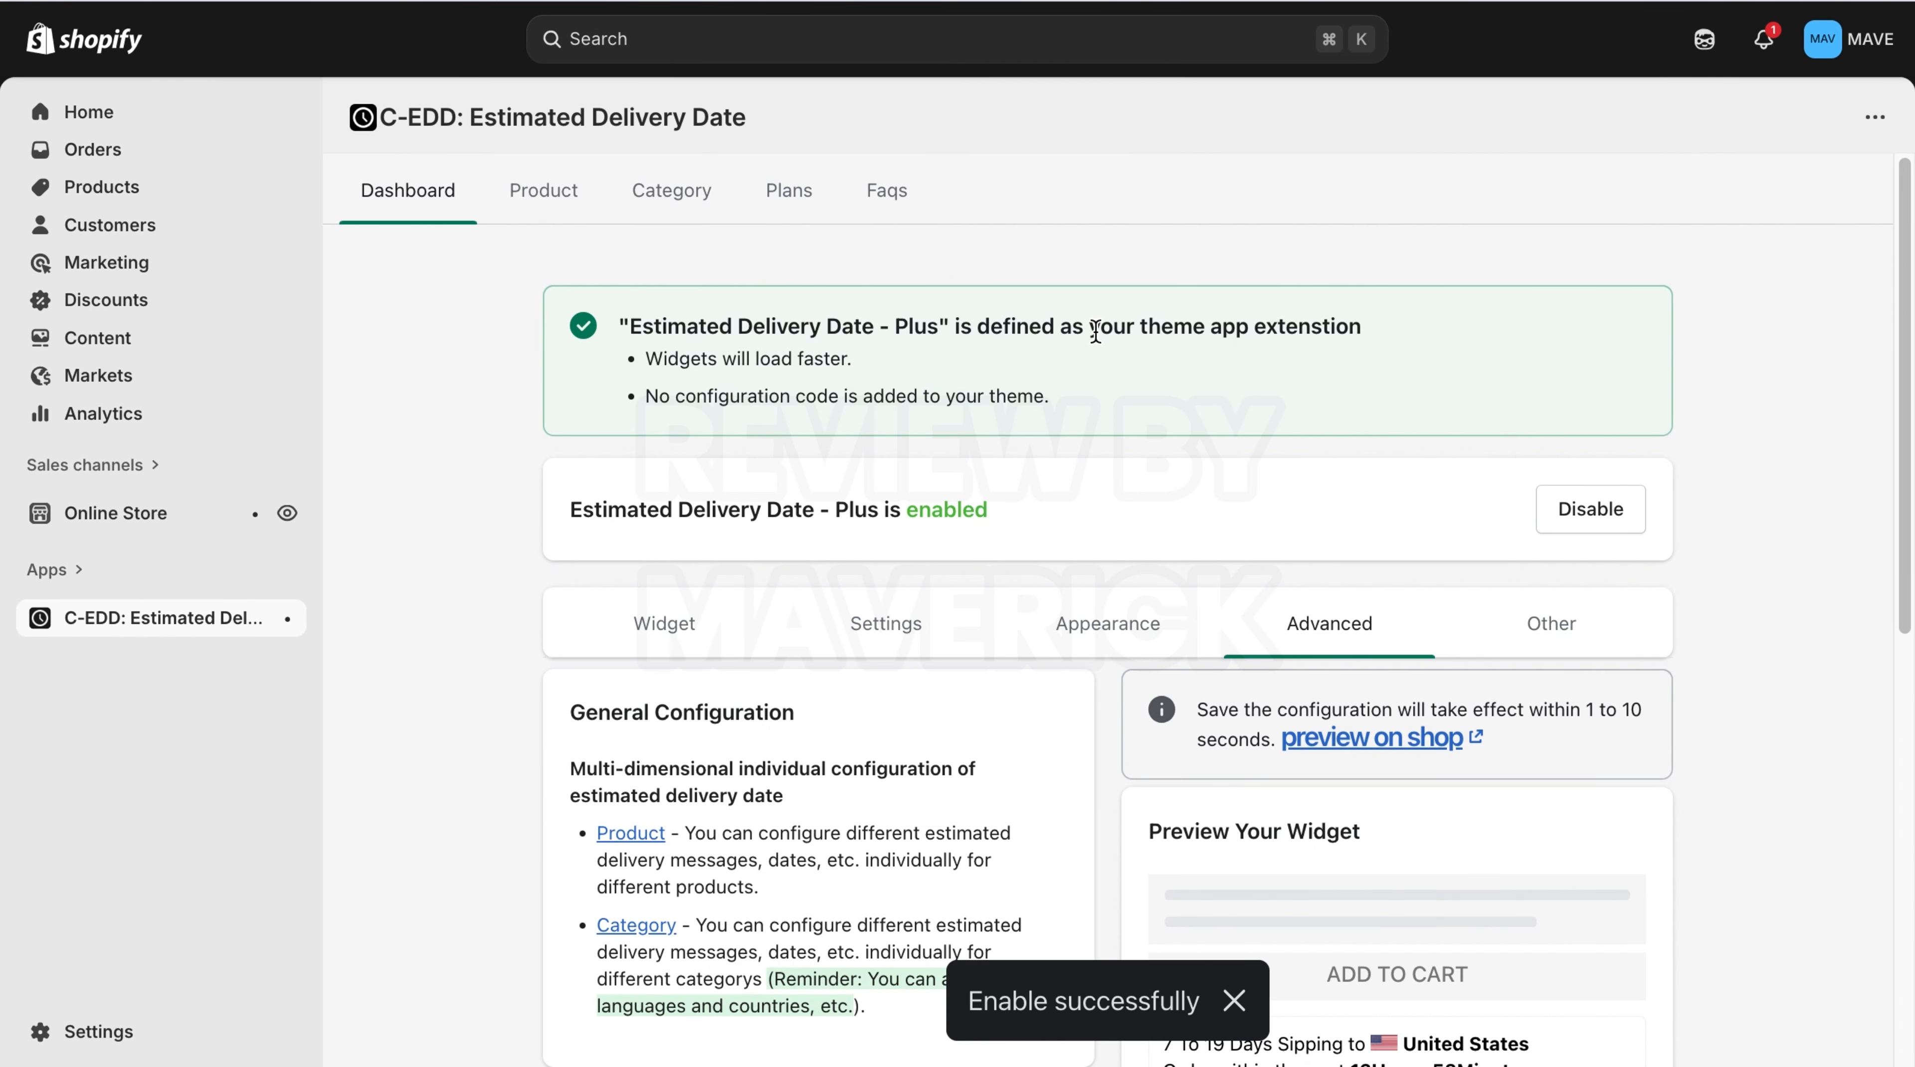
click(1587, 523)
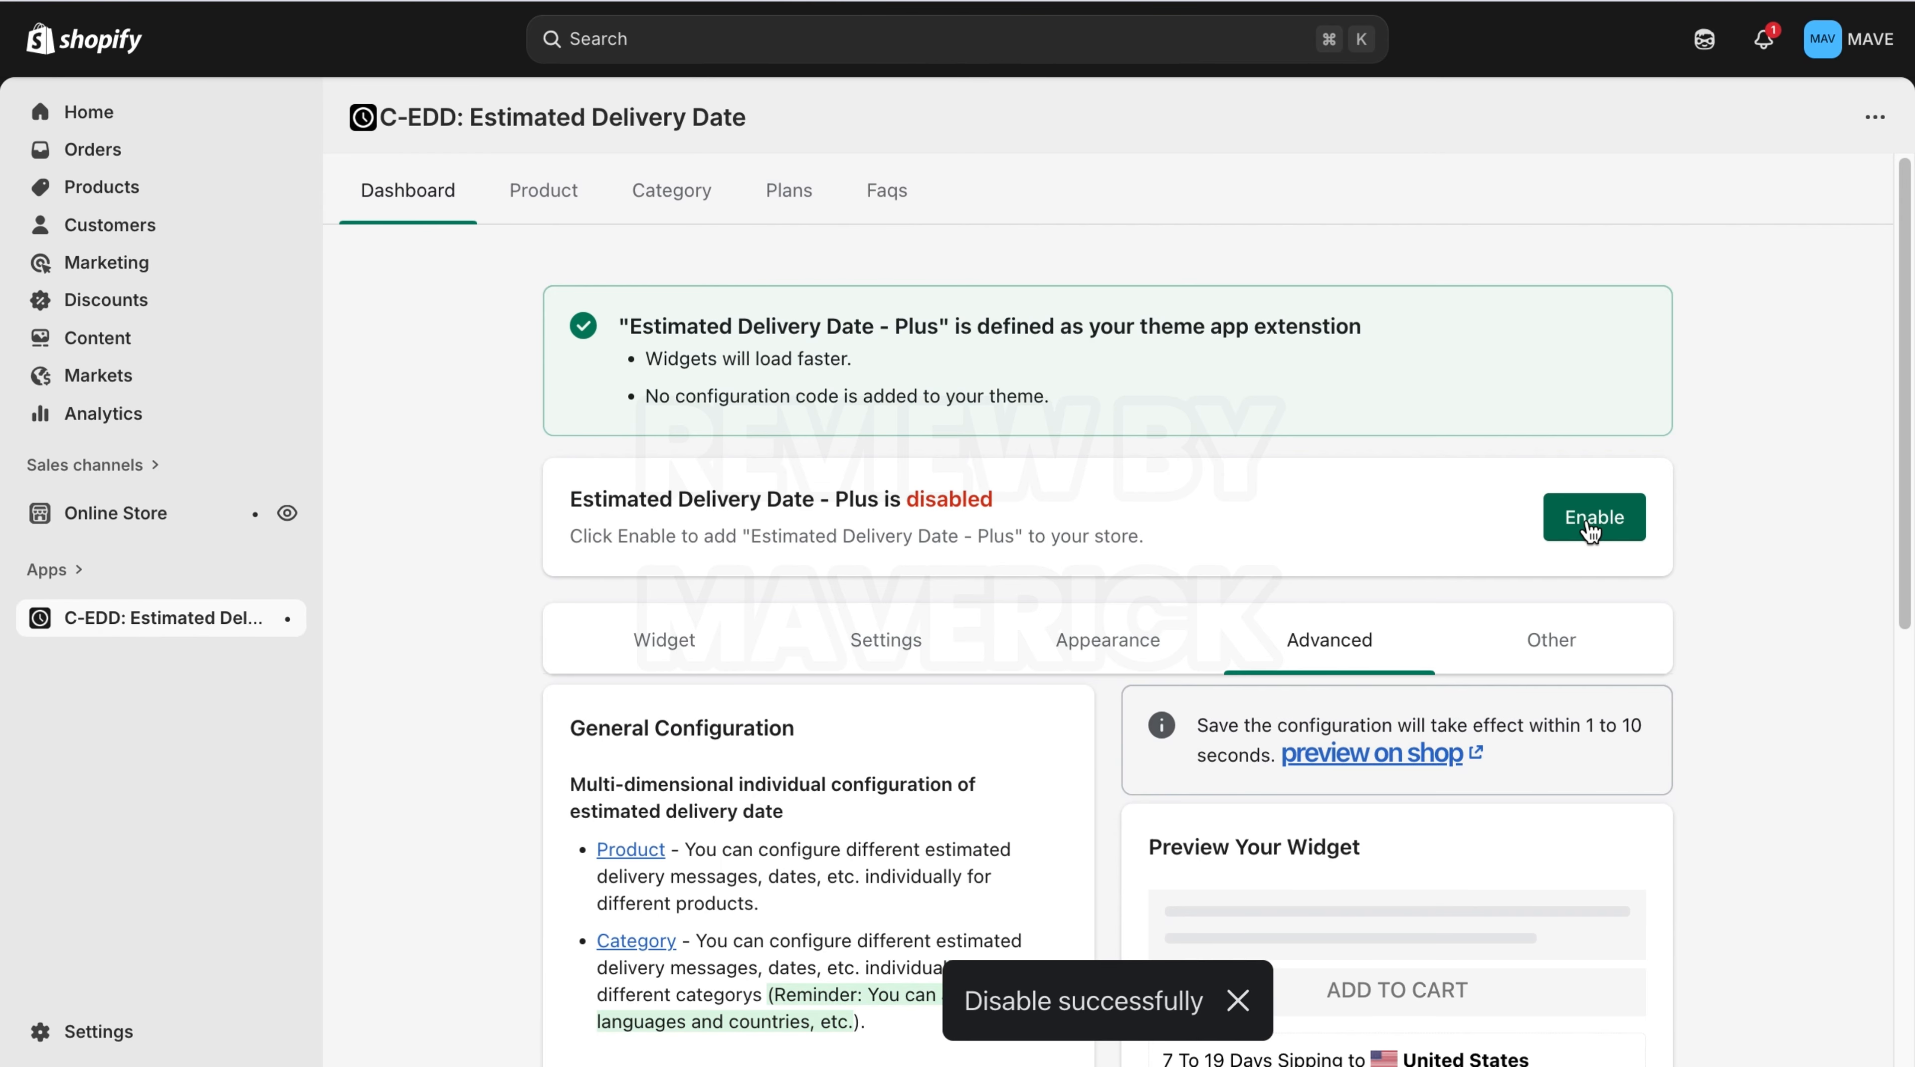
click(1589, 526)
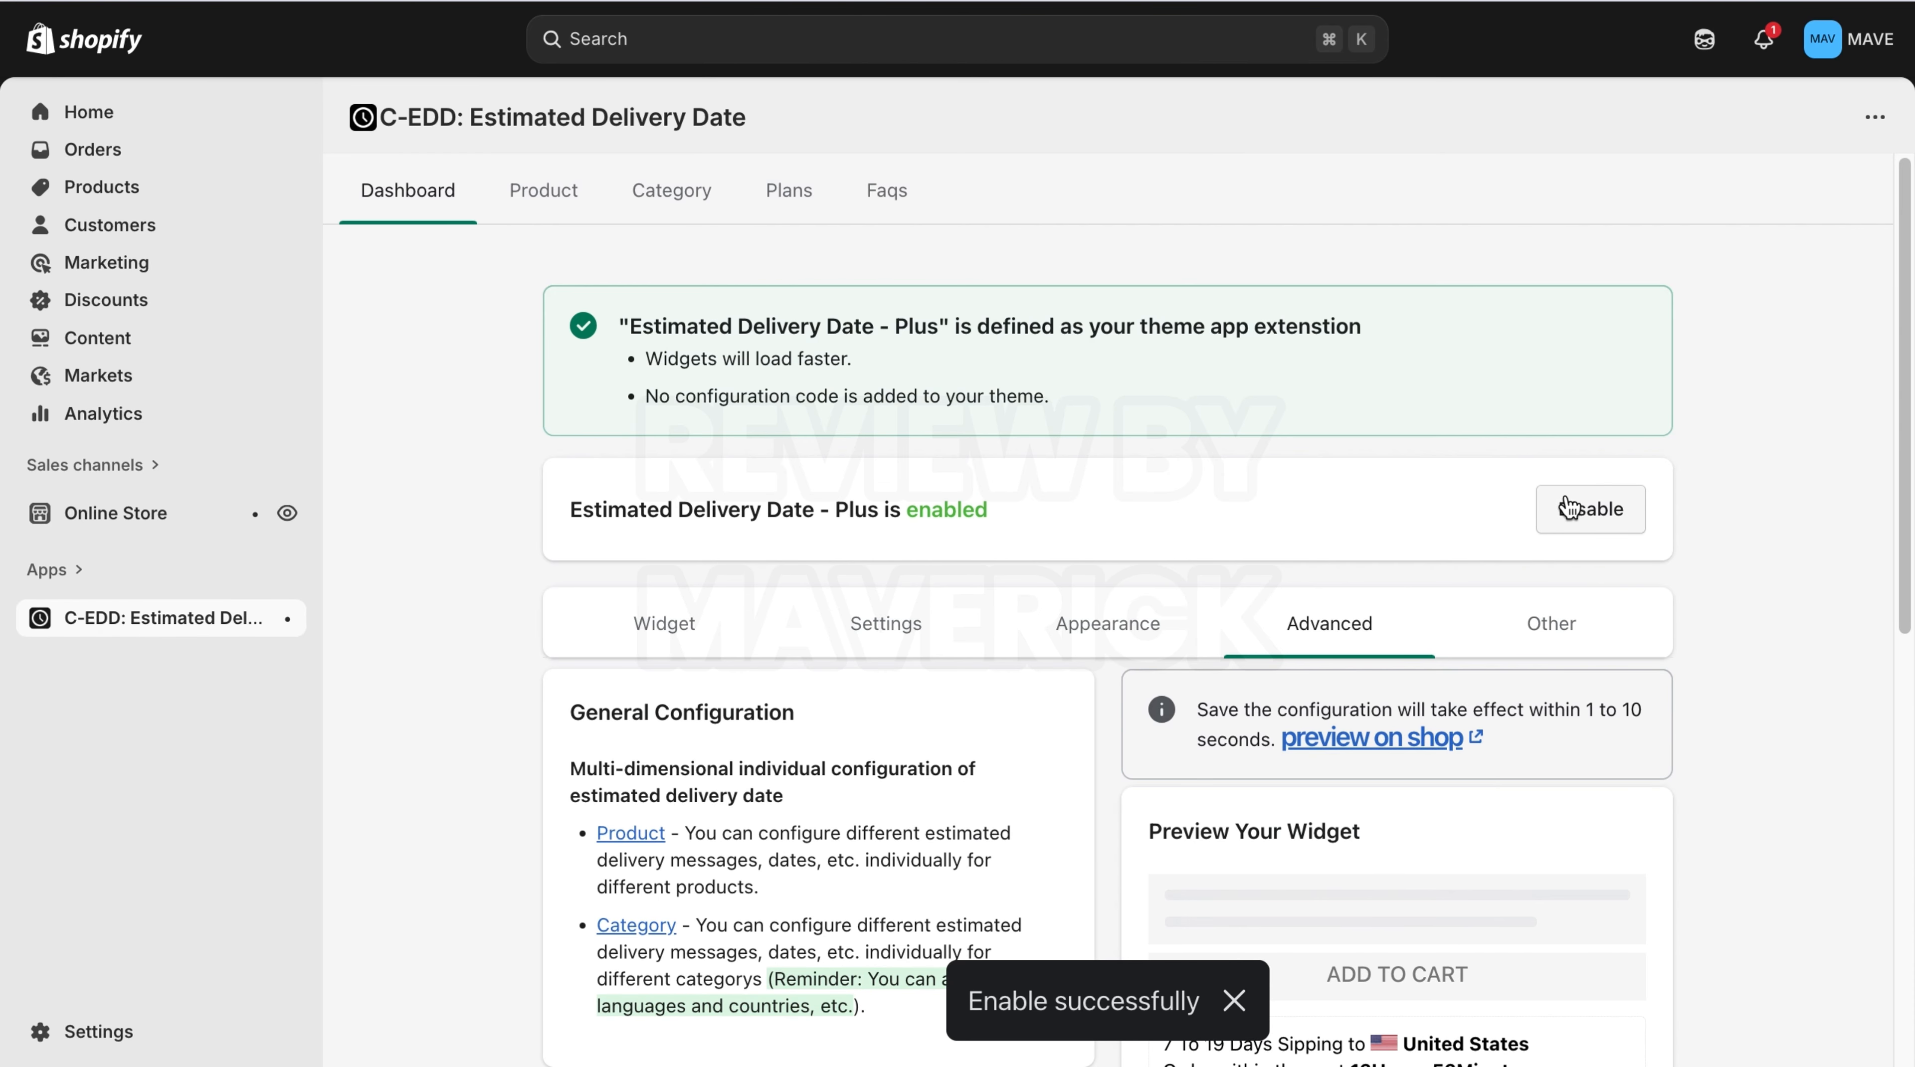